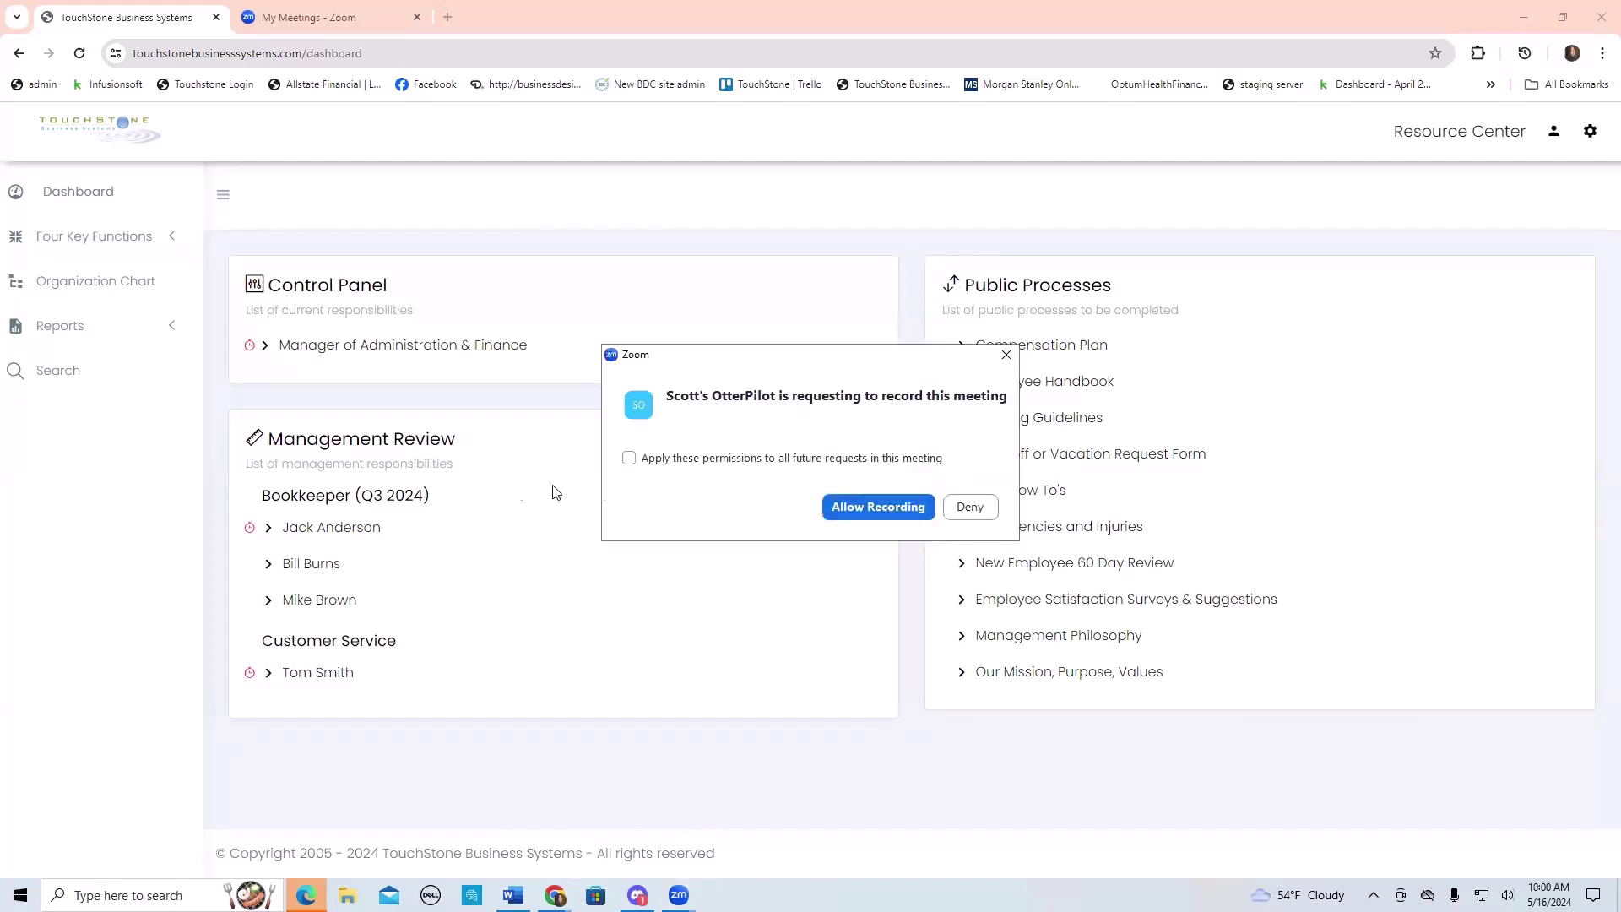
- Allow the Zoom recording, then open the Manager of Administration & Finance control panel
left_click(879, 507)
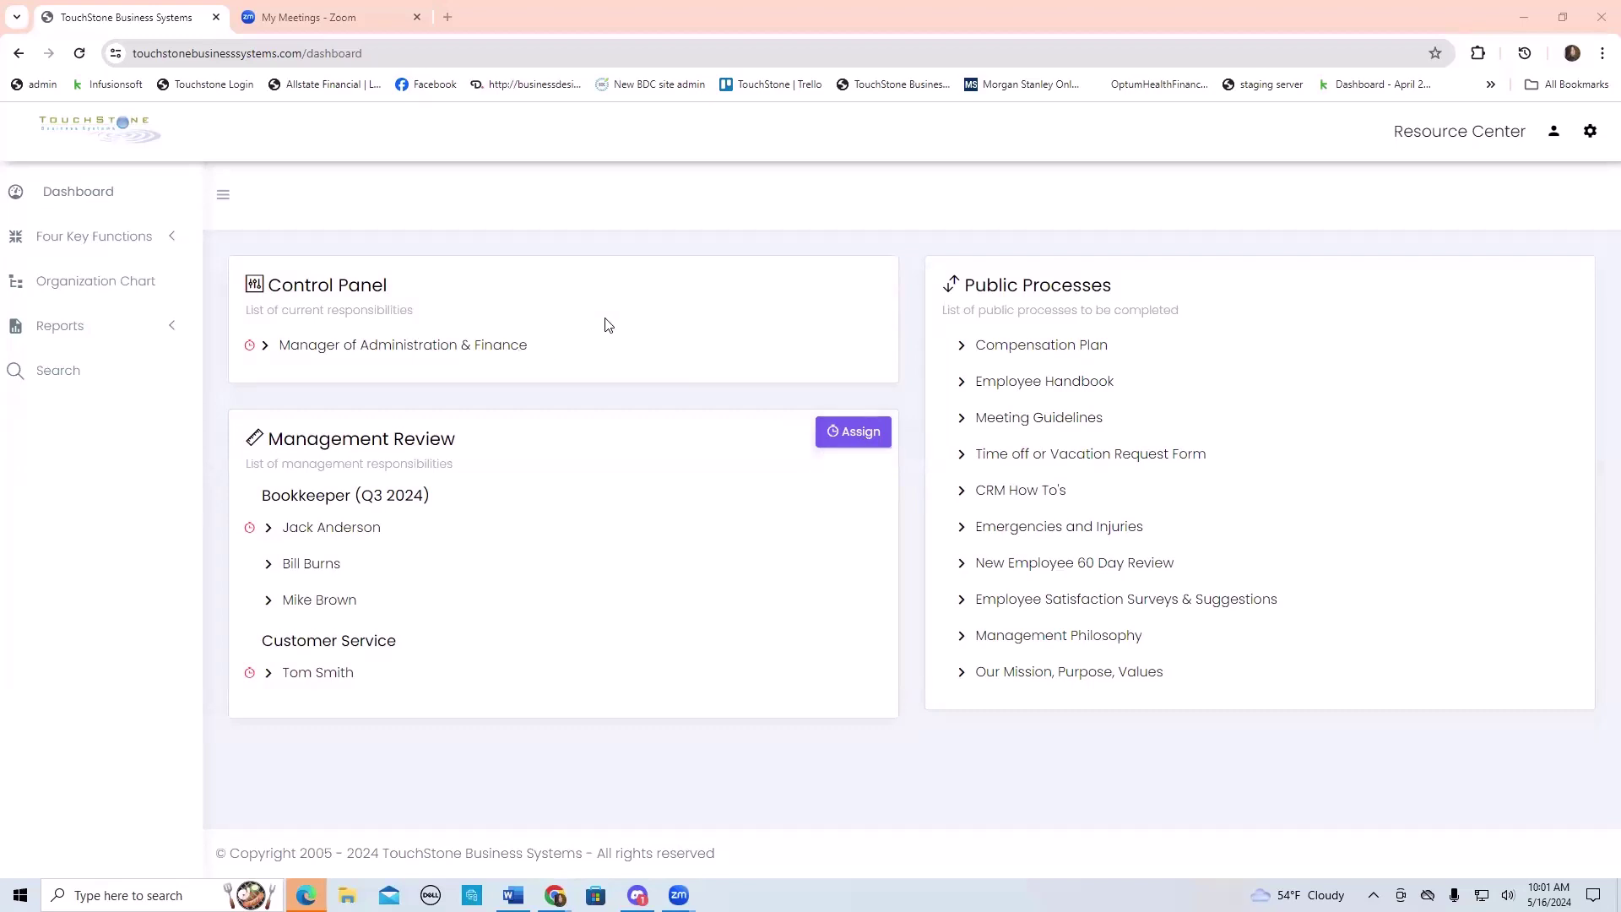
left_click(459, 346)
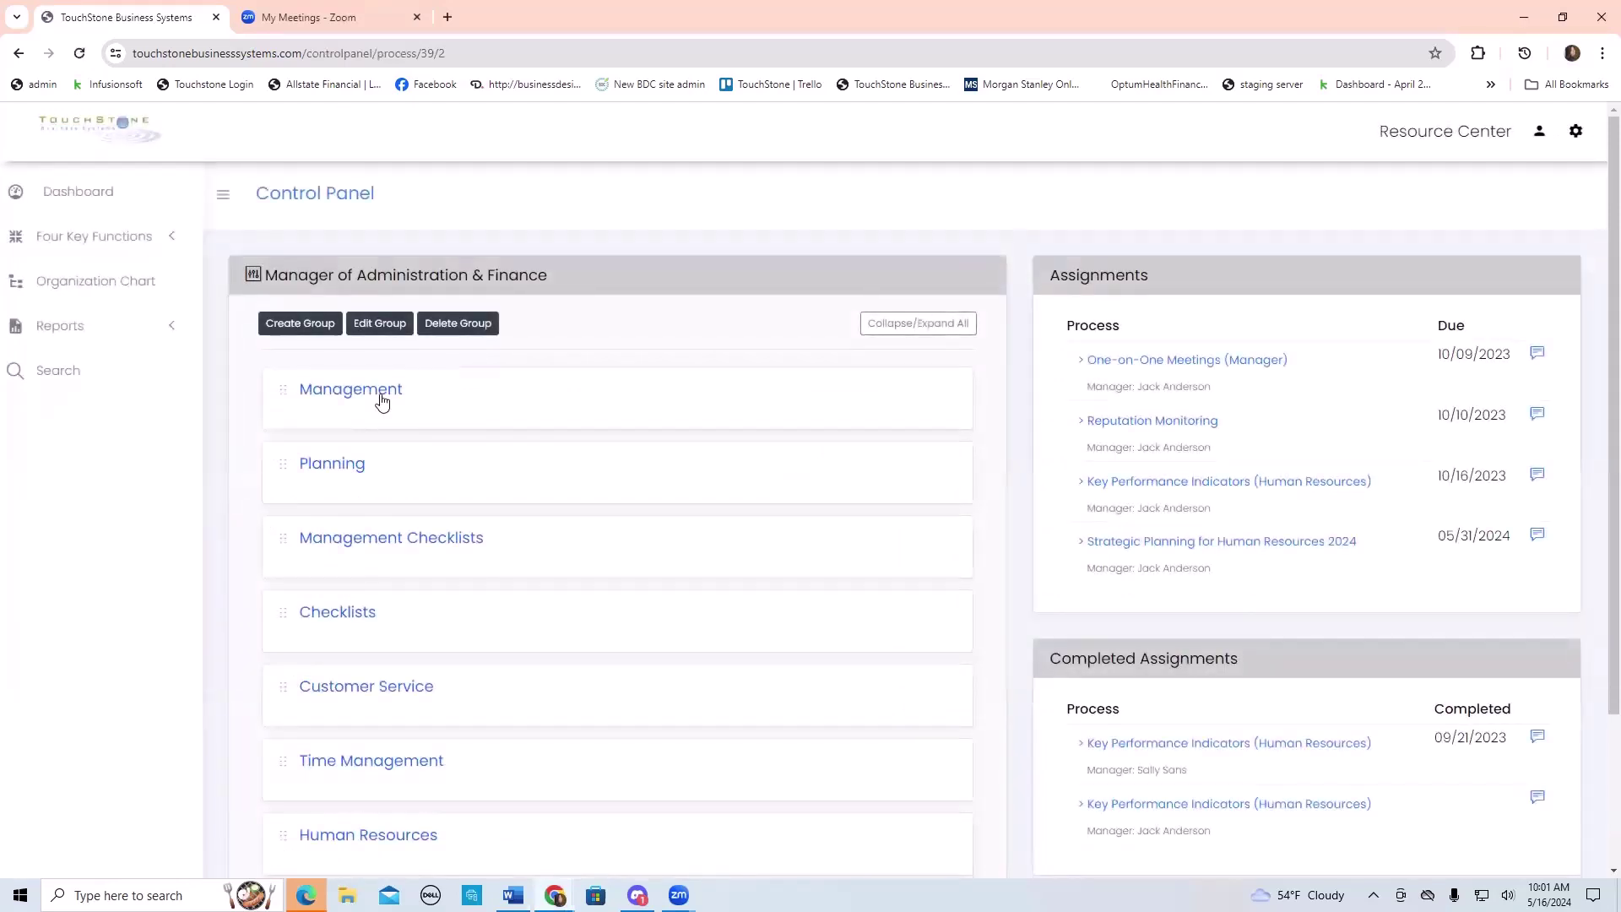
left_click(382, 402)
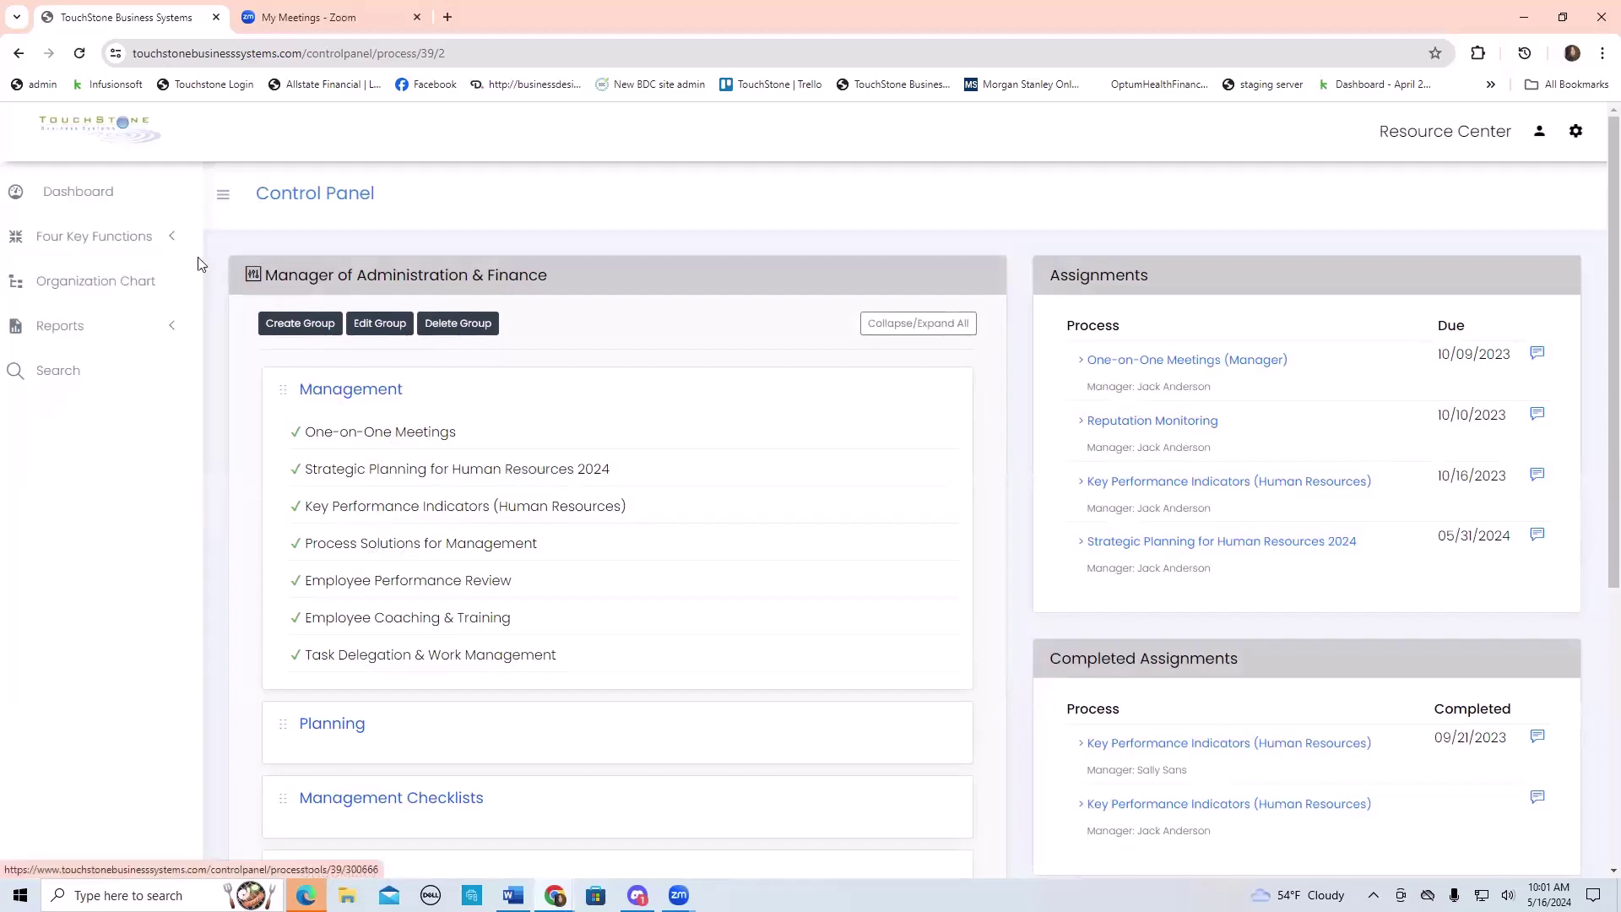
left_click(94, 189)
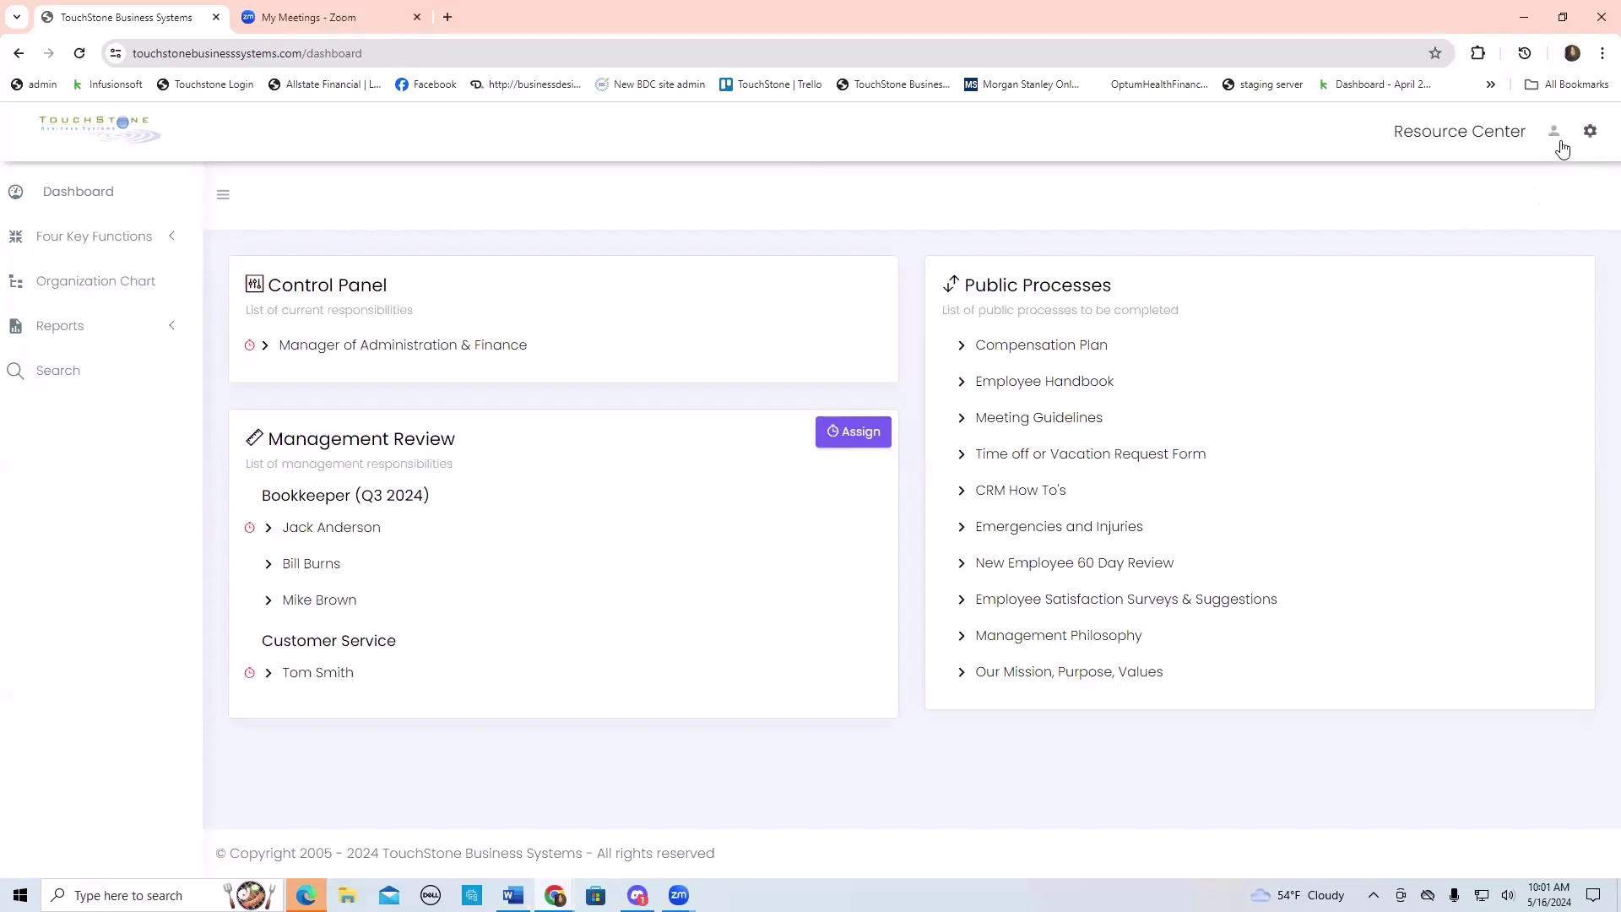
- Go to User Accounts from the settings gear and scroll through the User List
left_click(1595, 140)
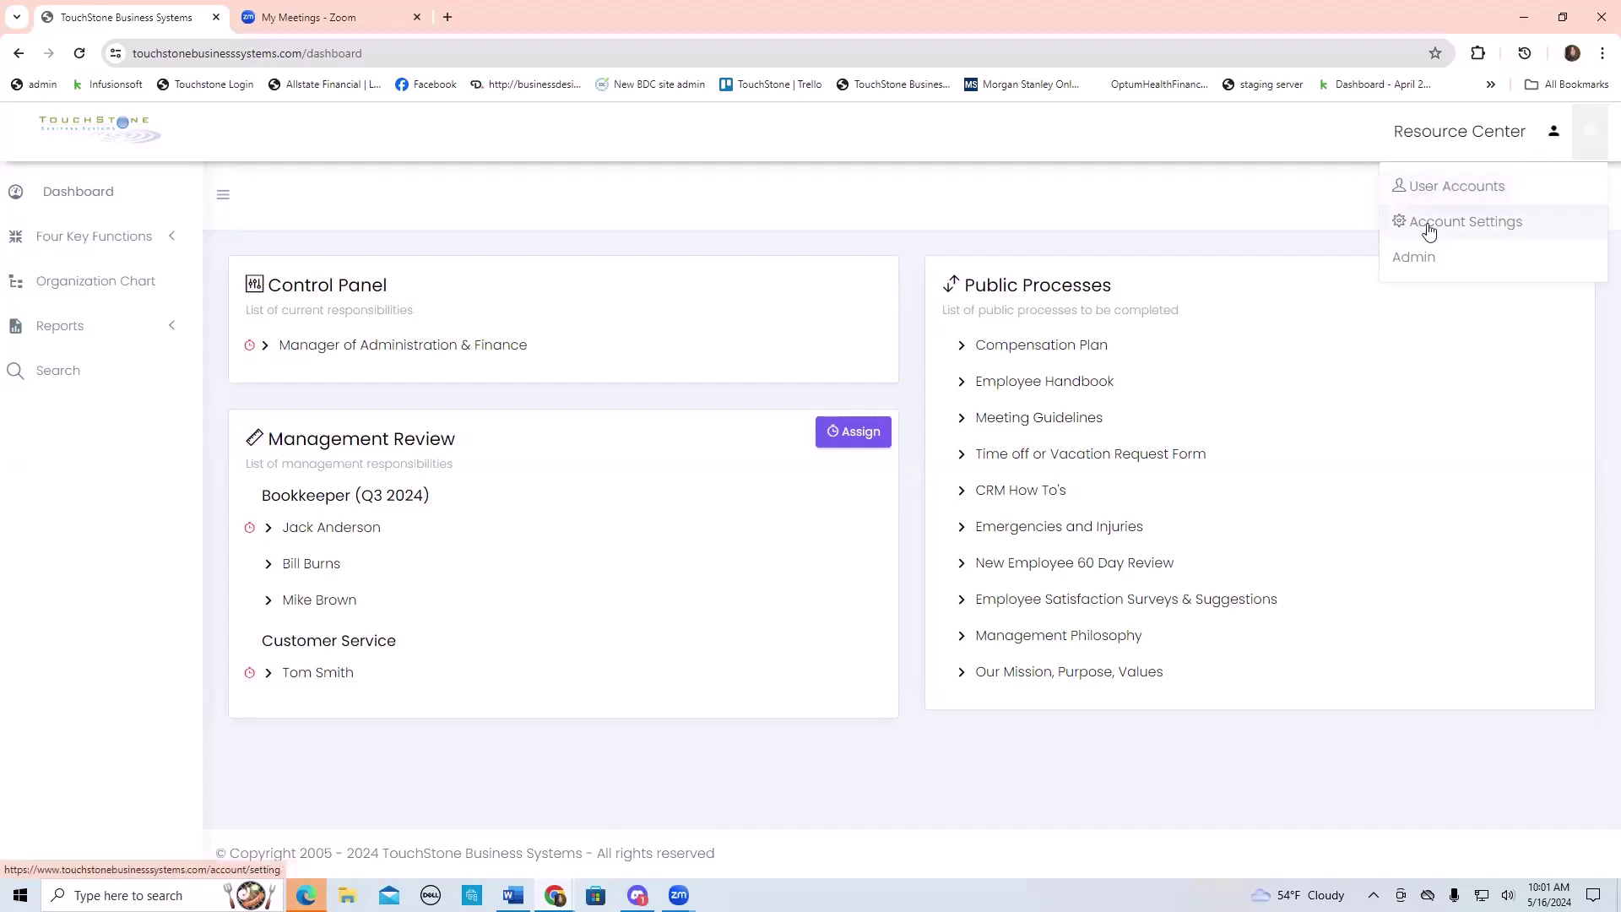
left_click(1453, 187)
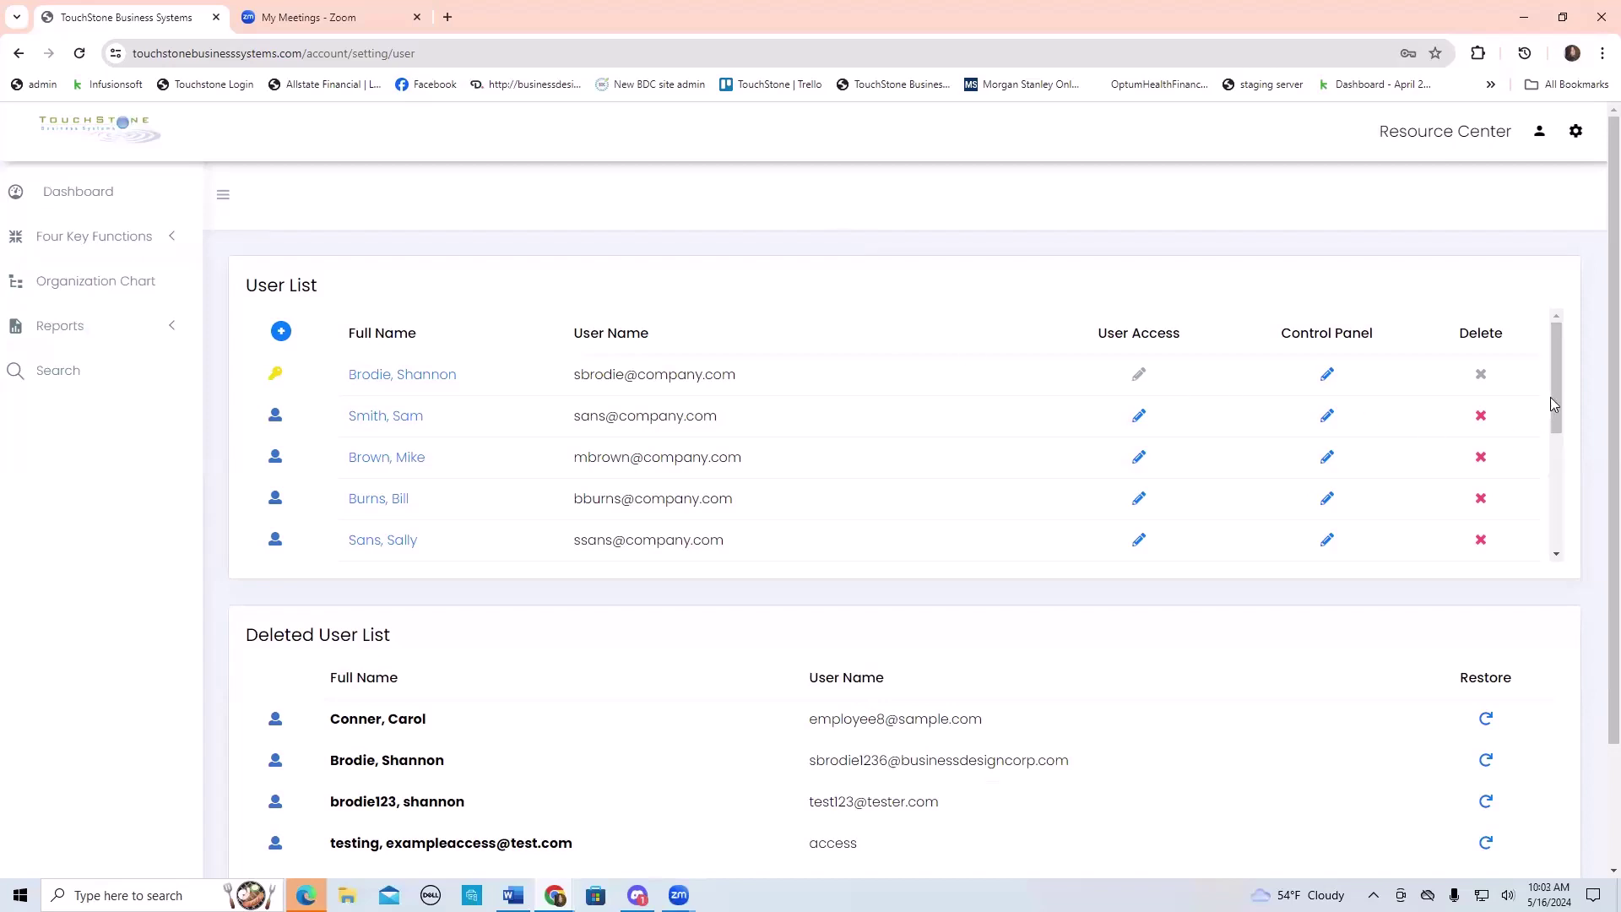
left_click_drag(1553, 360, 1585, 347)
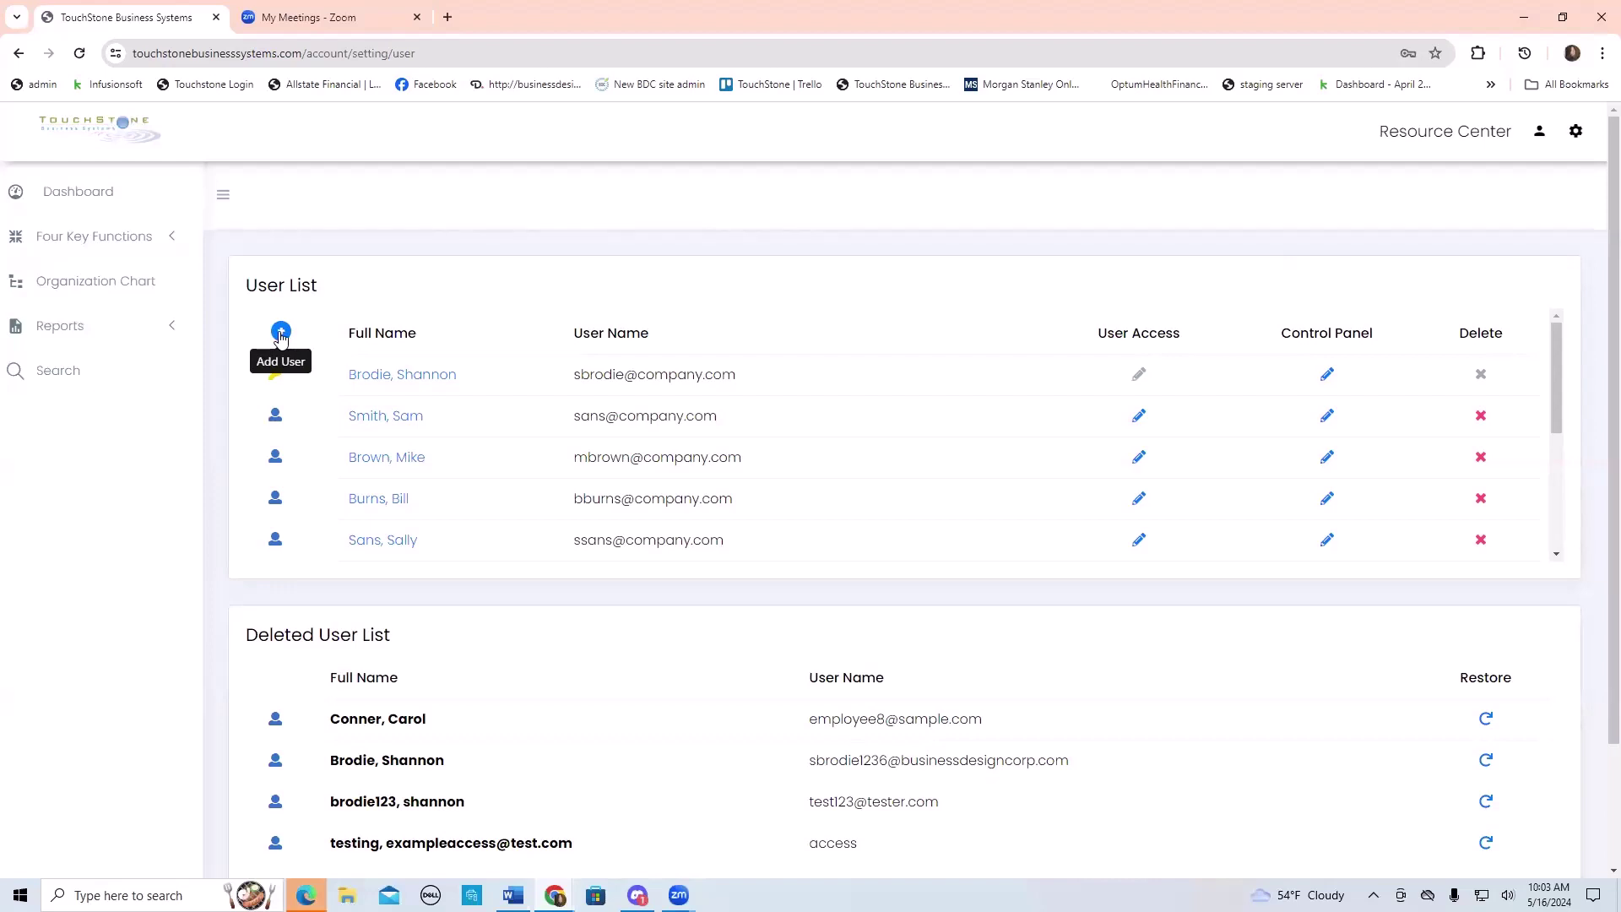
- Start a new user form and view the Admin and User type options
left_click(281, 333)
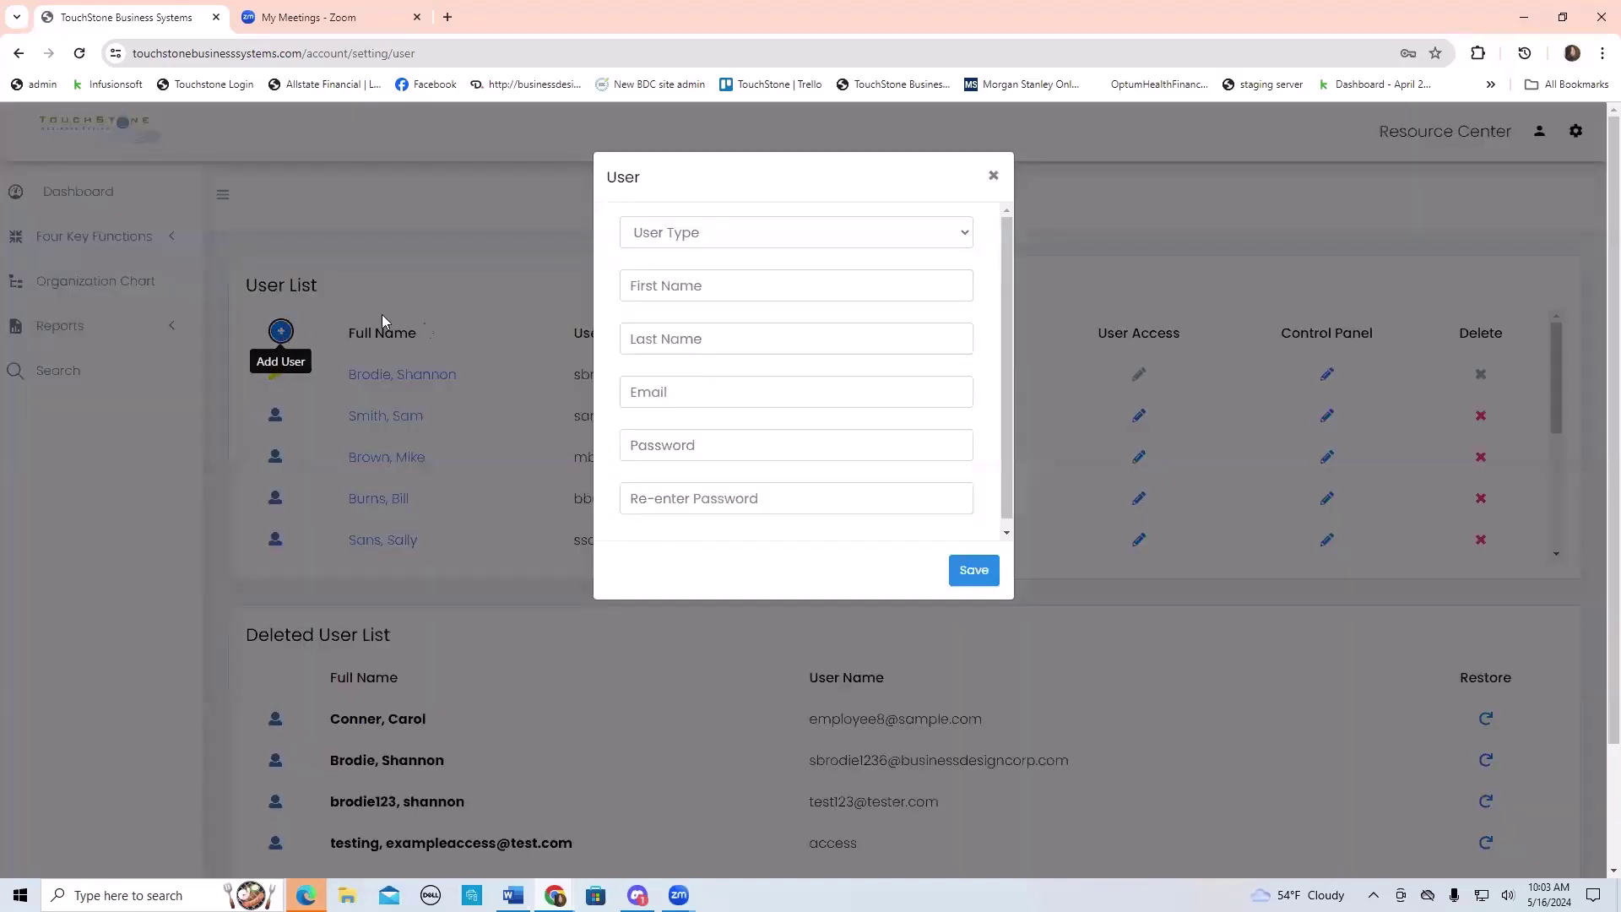
left_click(967, 238)
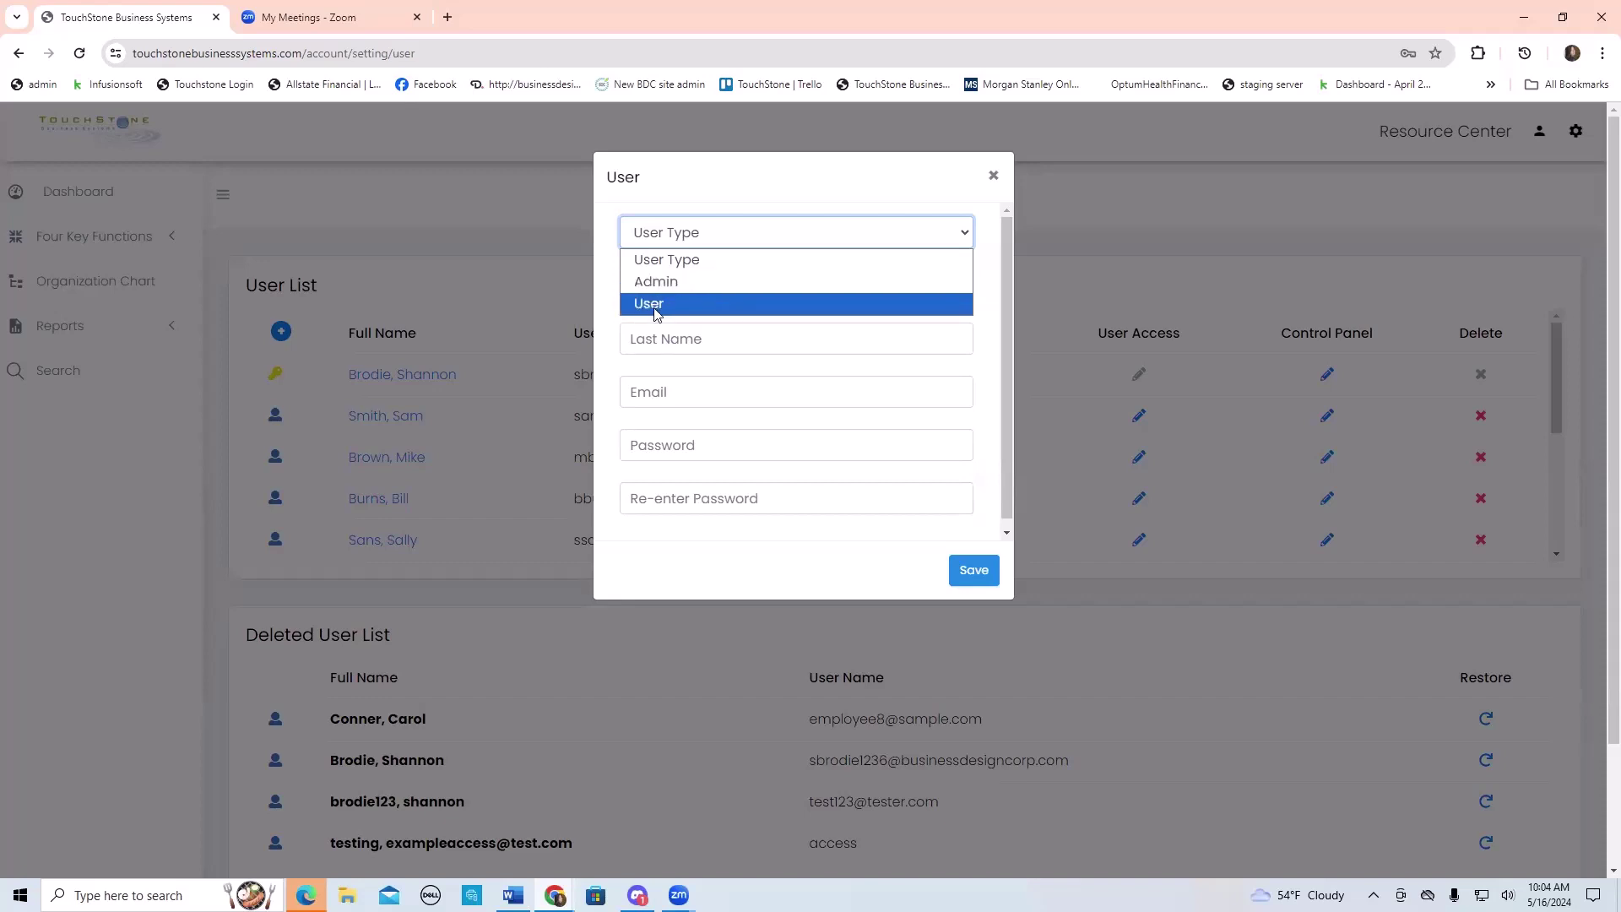
- Set the new account's type to User and enter its first name, last name and e-mail
left_click(667, 306)
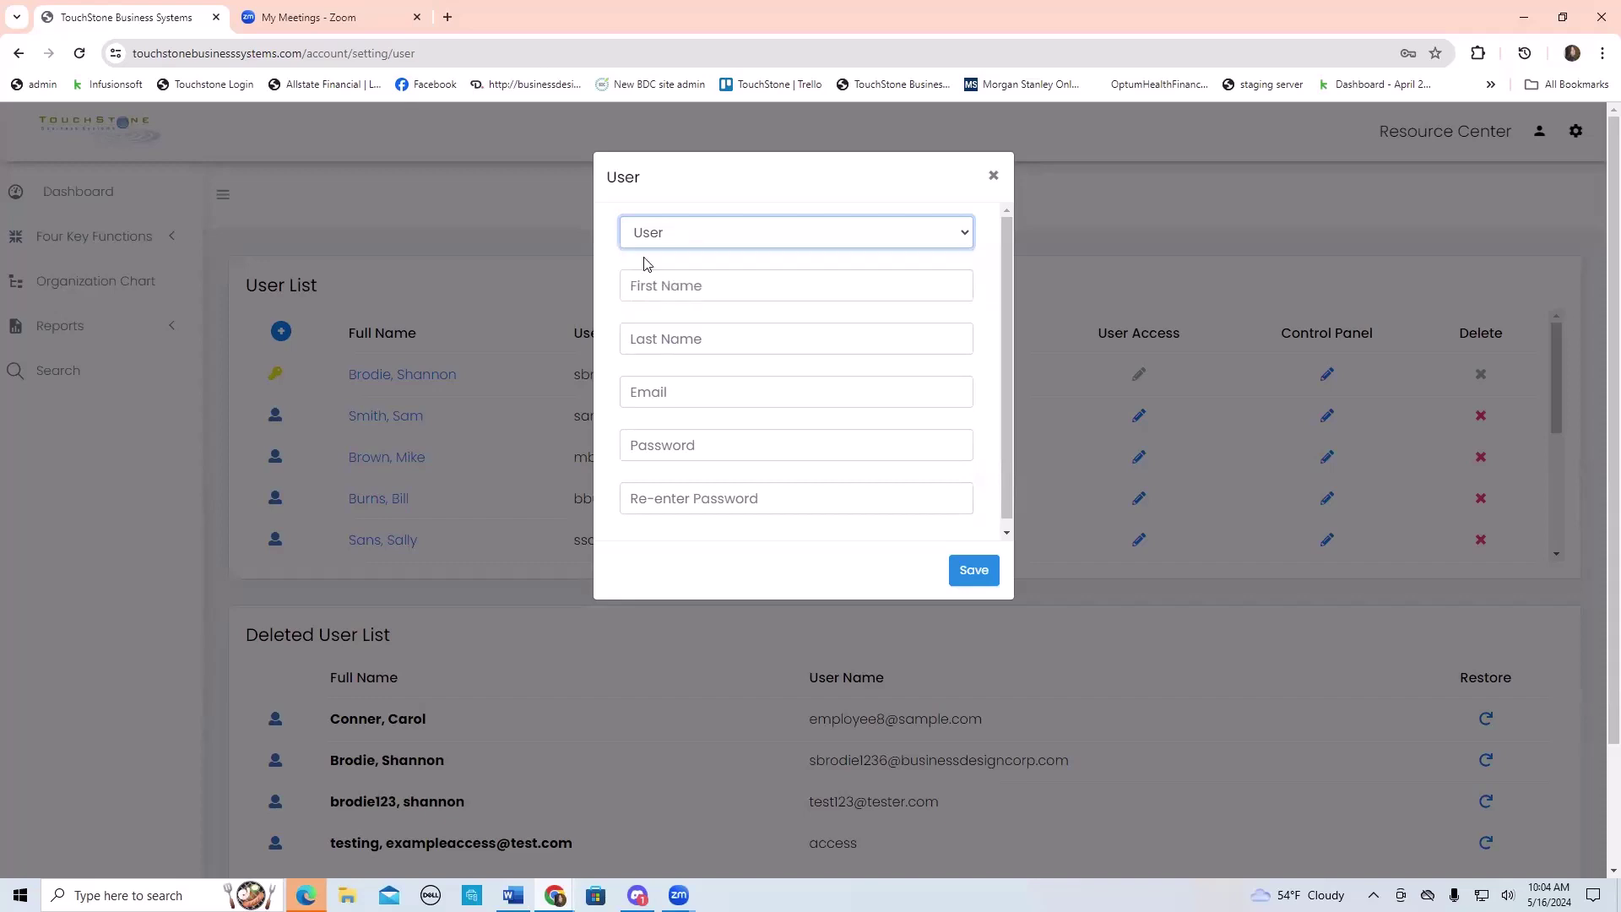
left_click(634, 287)
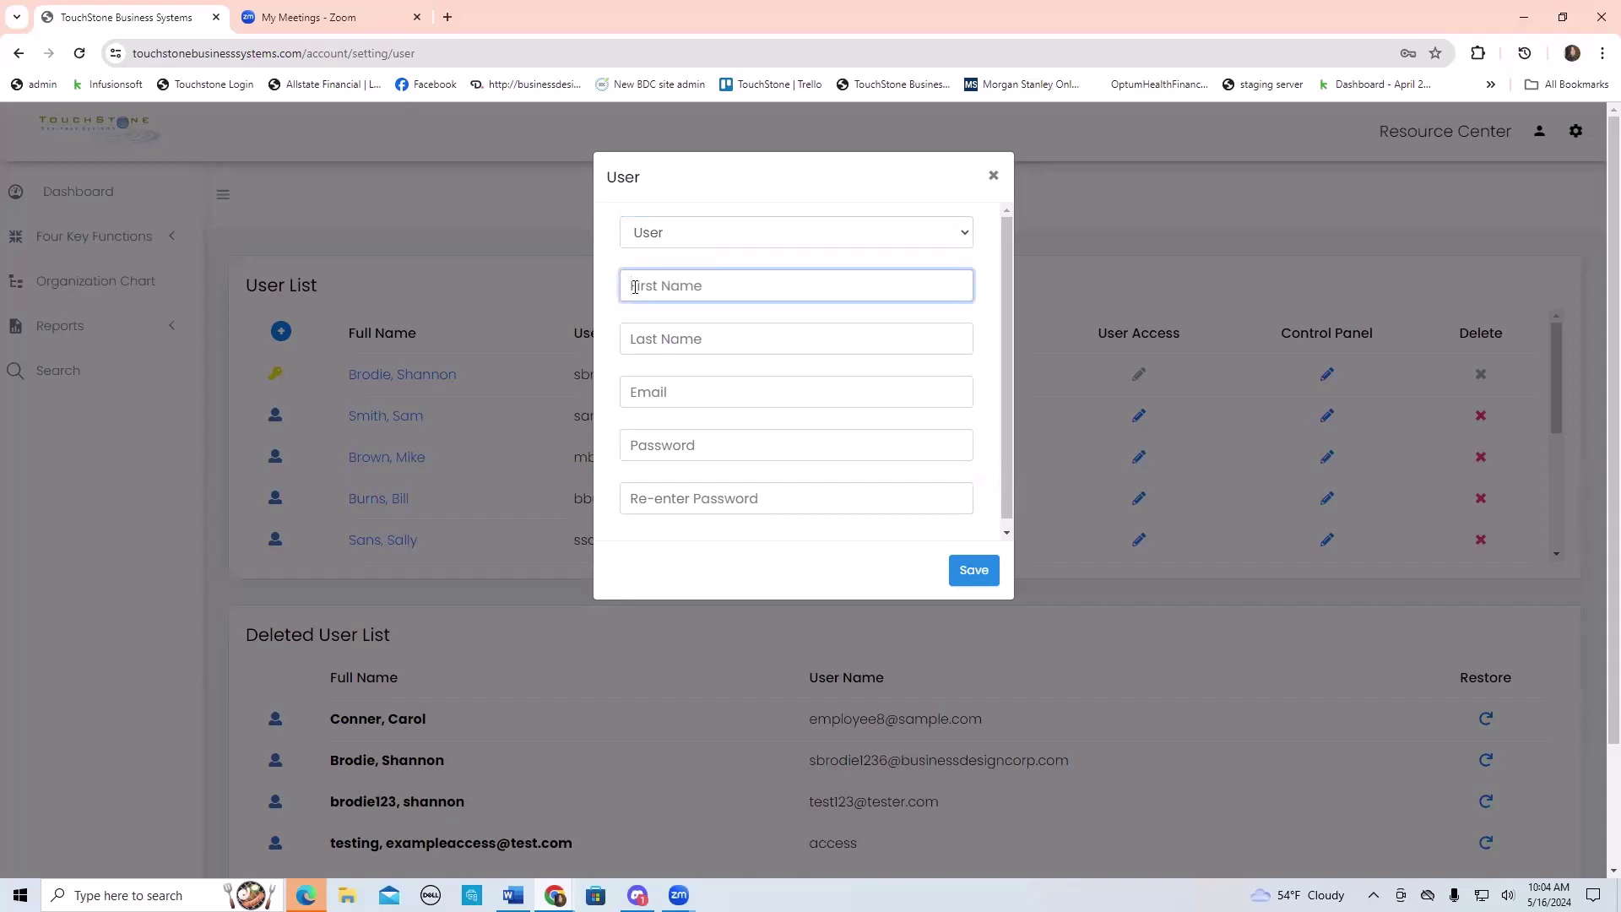
type("first1")
left_click(653, 343)
type("Last1")
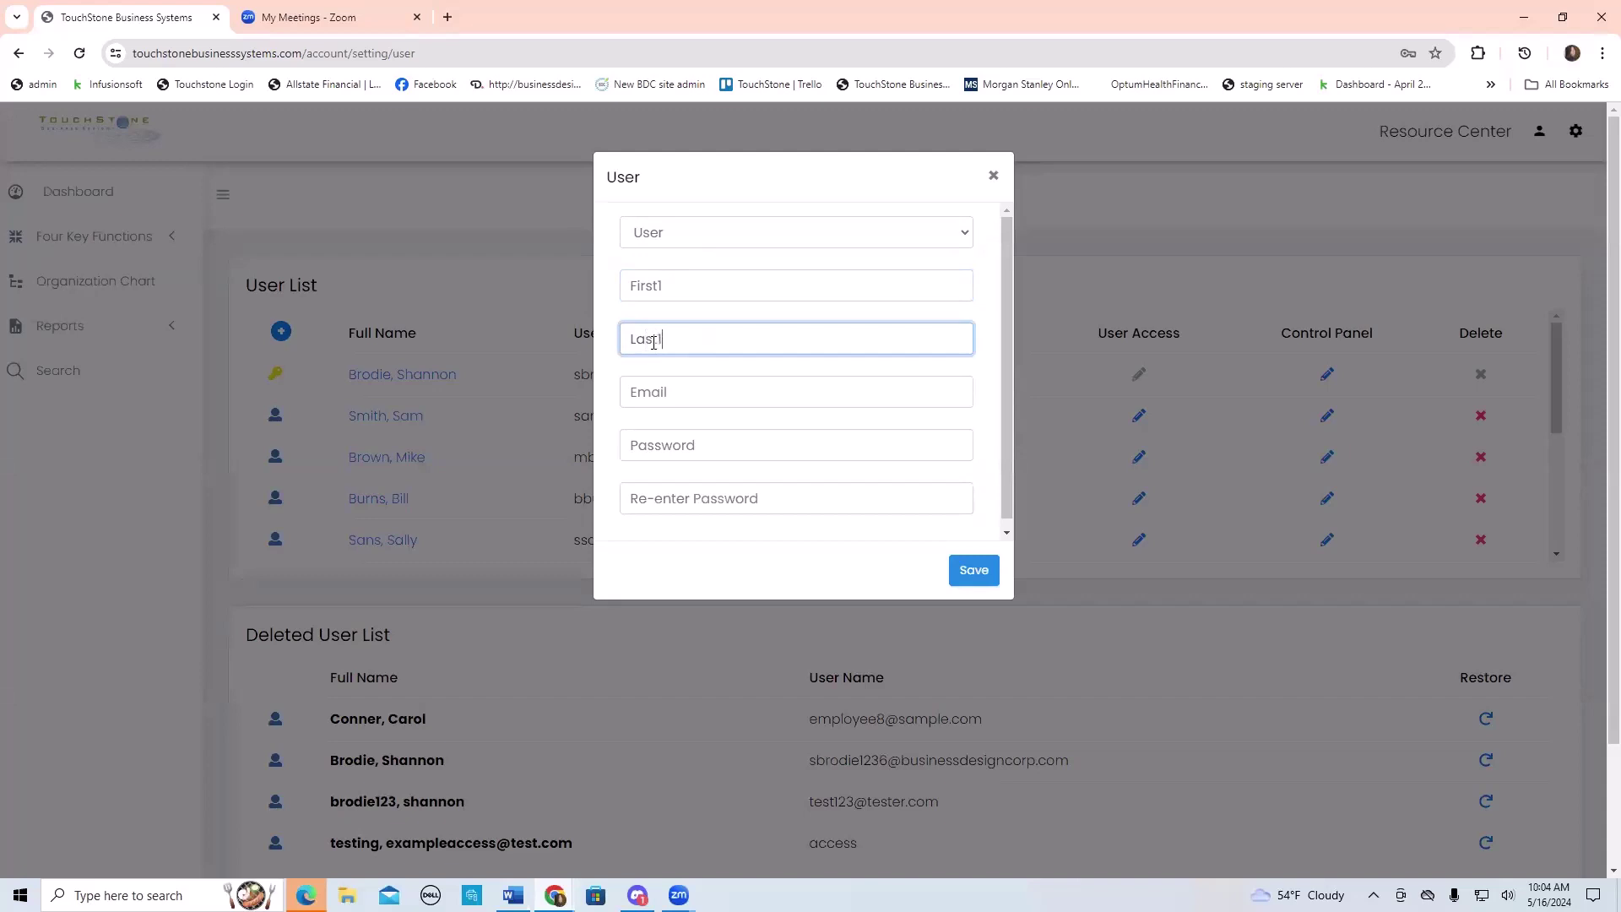
left_click(647, 394)
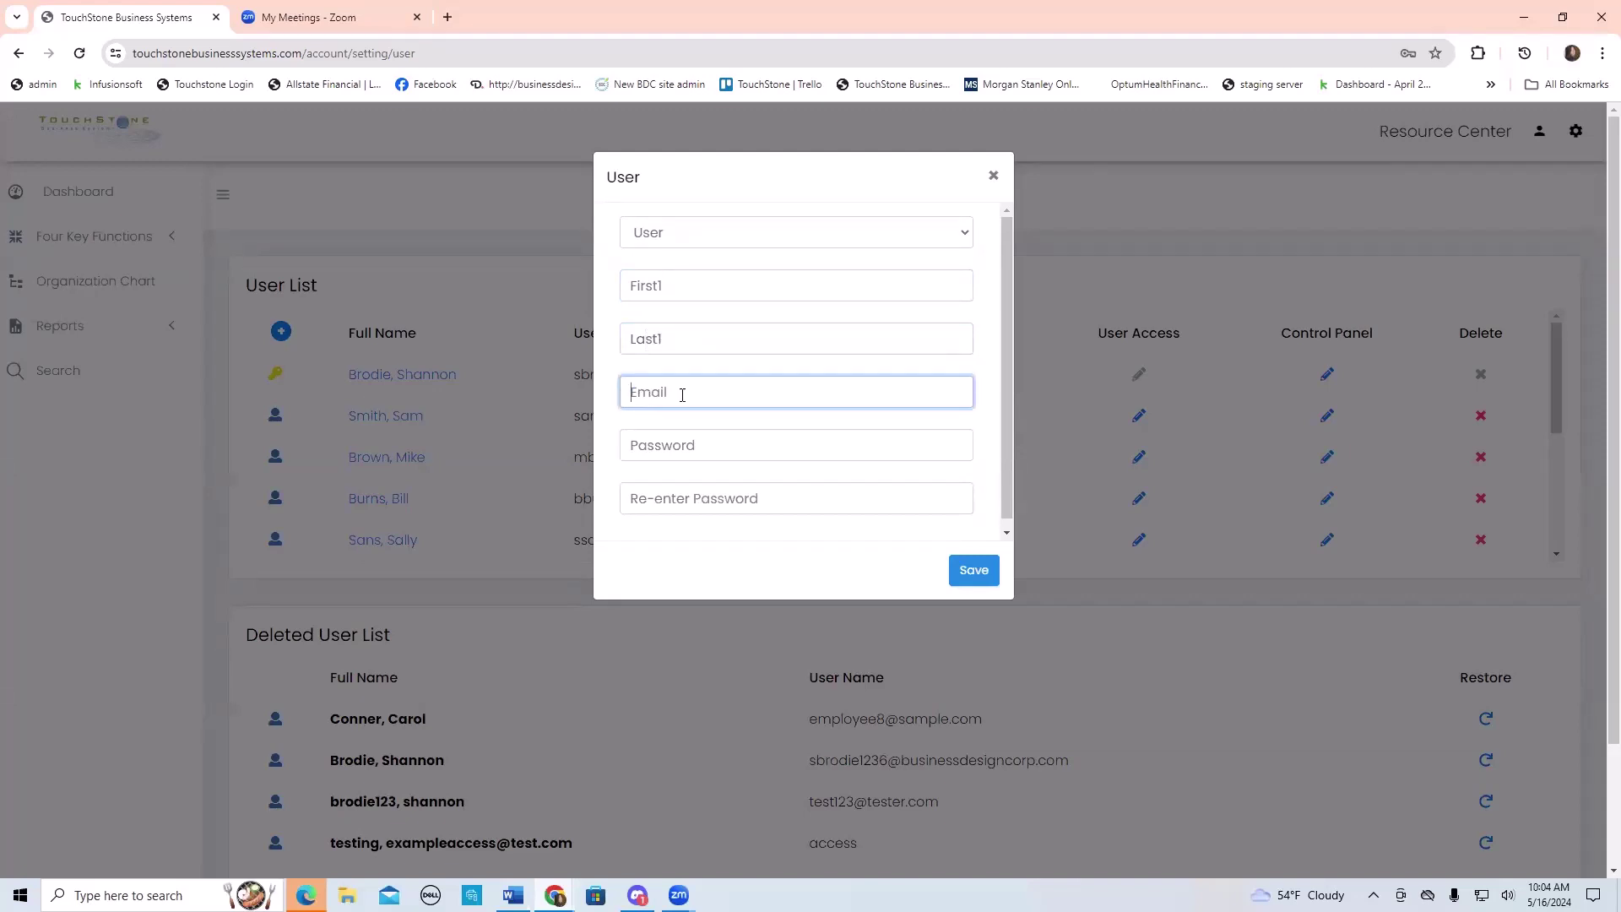
- Enter and confirm the account password, then save the new user
left_click(631, 440)
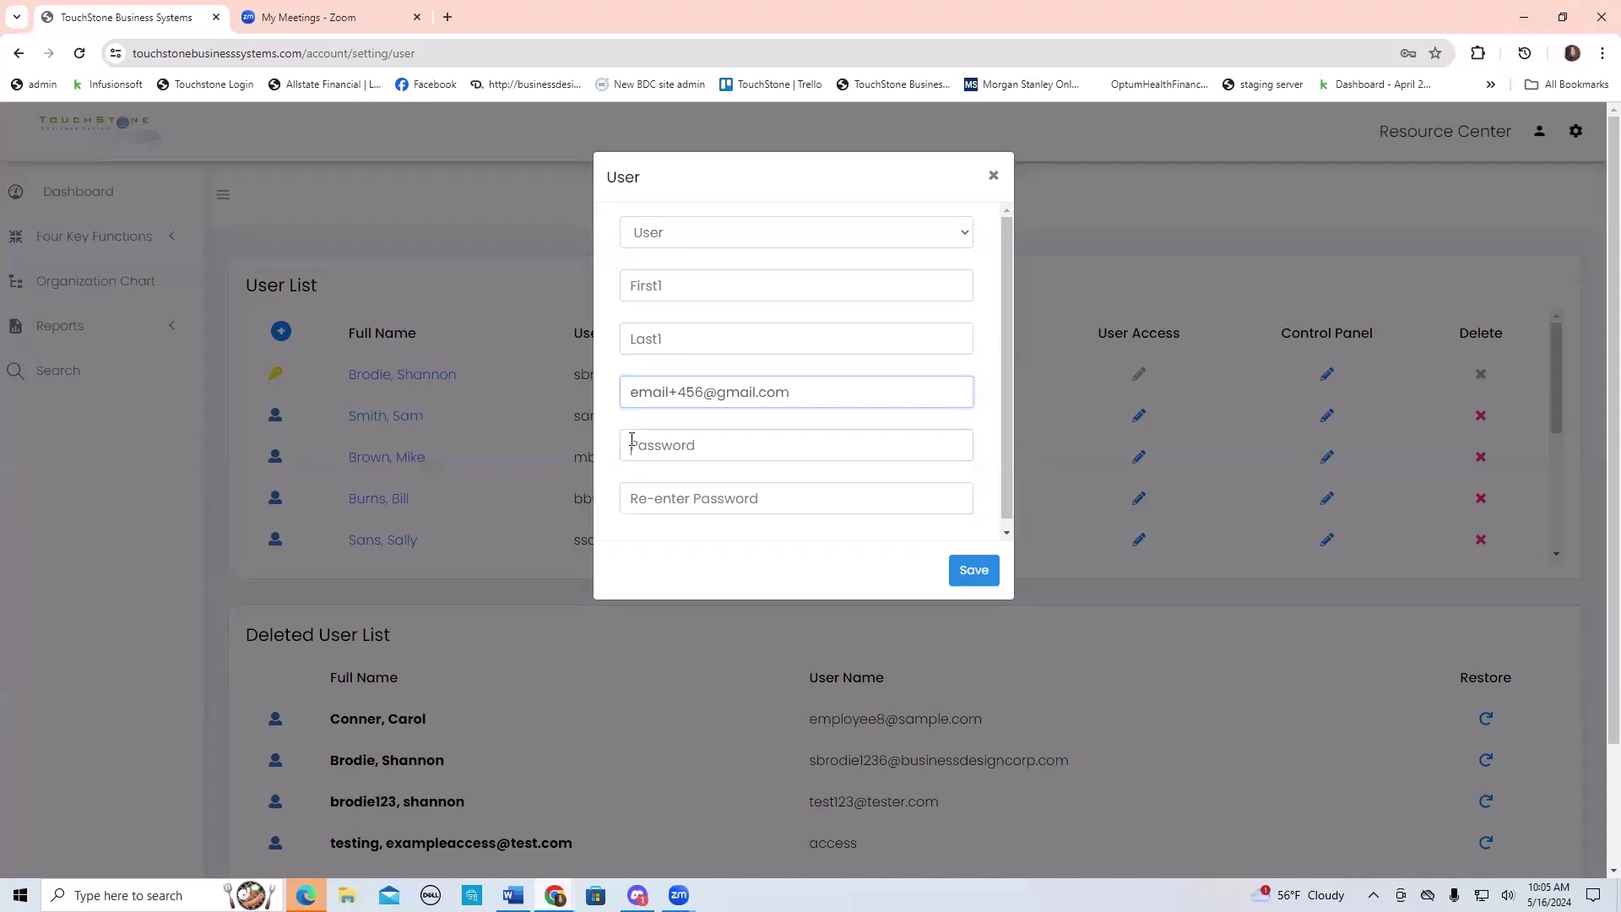
type("abcd")
left_click(669, 507)
type("abcd")
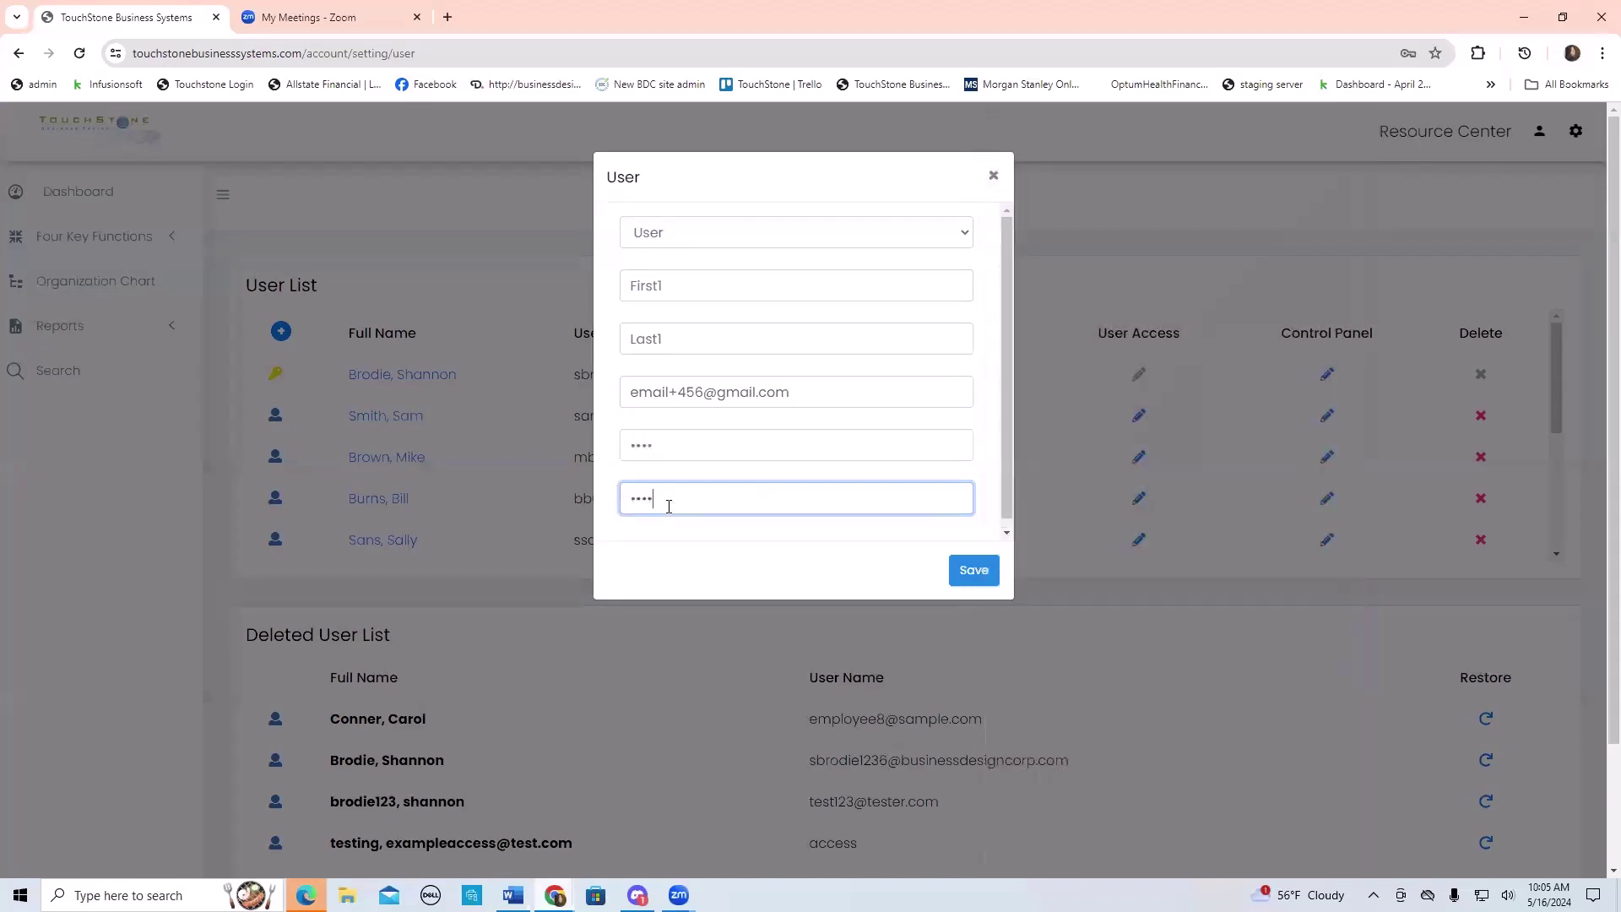
left_click(971, 571)
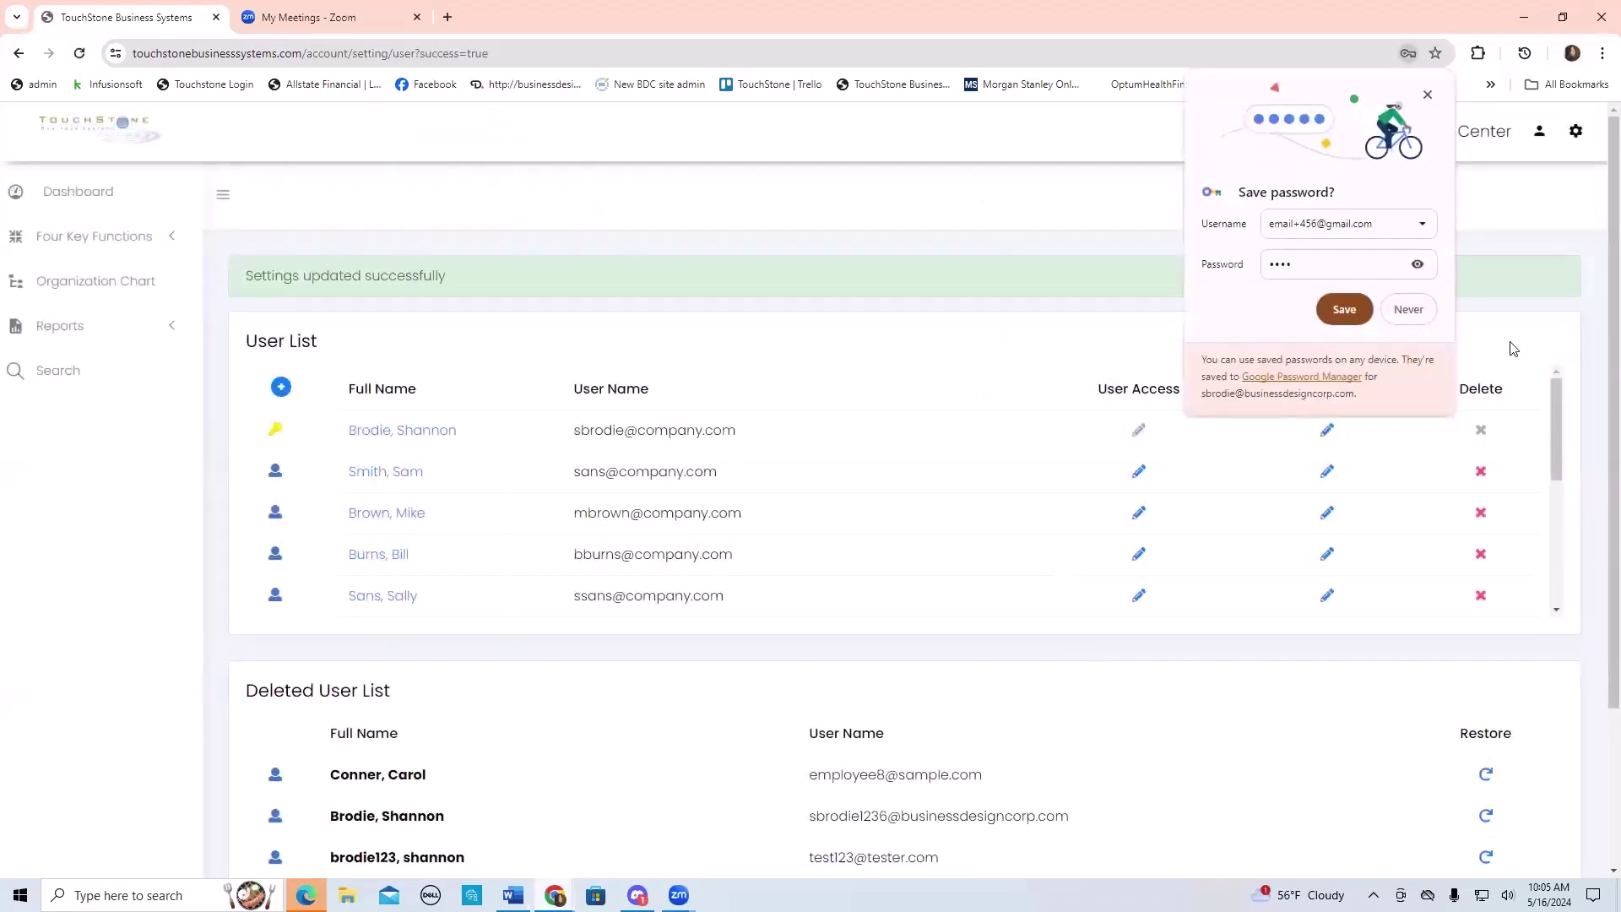
- Decline Chrome's offer to save the password and review the updated User List
left_click(1408, 310)
scroll(948, 485, "down", 5)
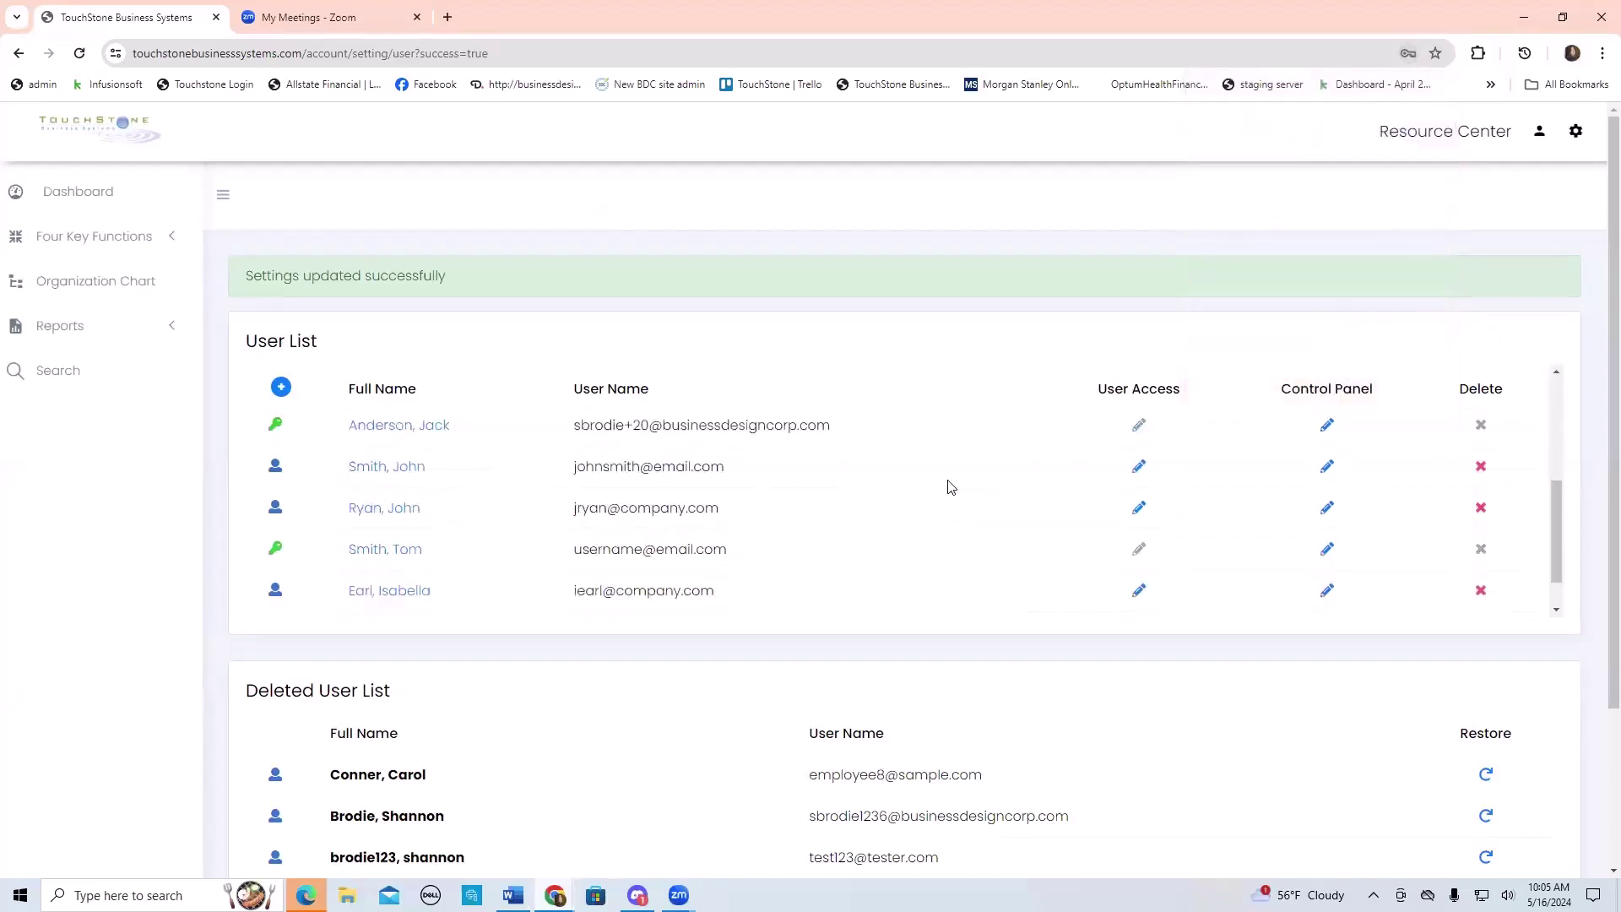
scroll(893, 528, "up", 2)
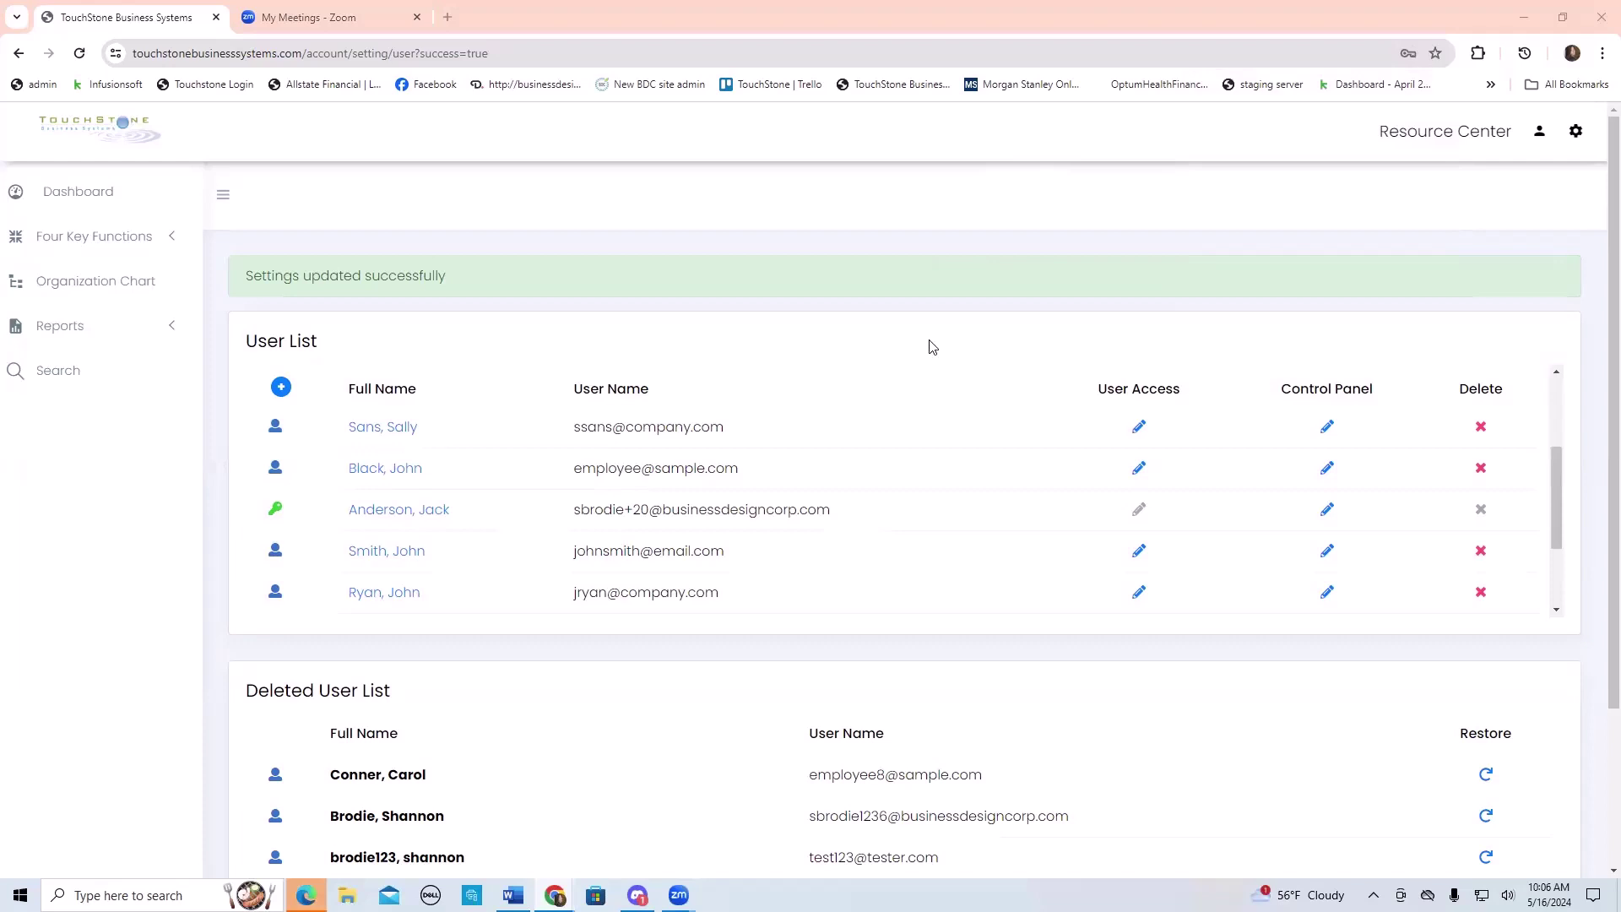
- Inspect a listed user's account and user-type options, closing it without changes
left_click(391, 481)
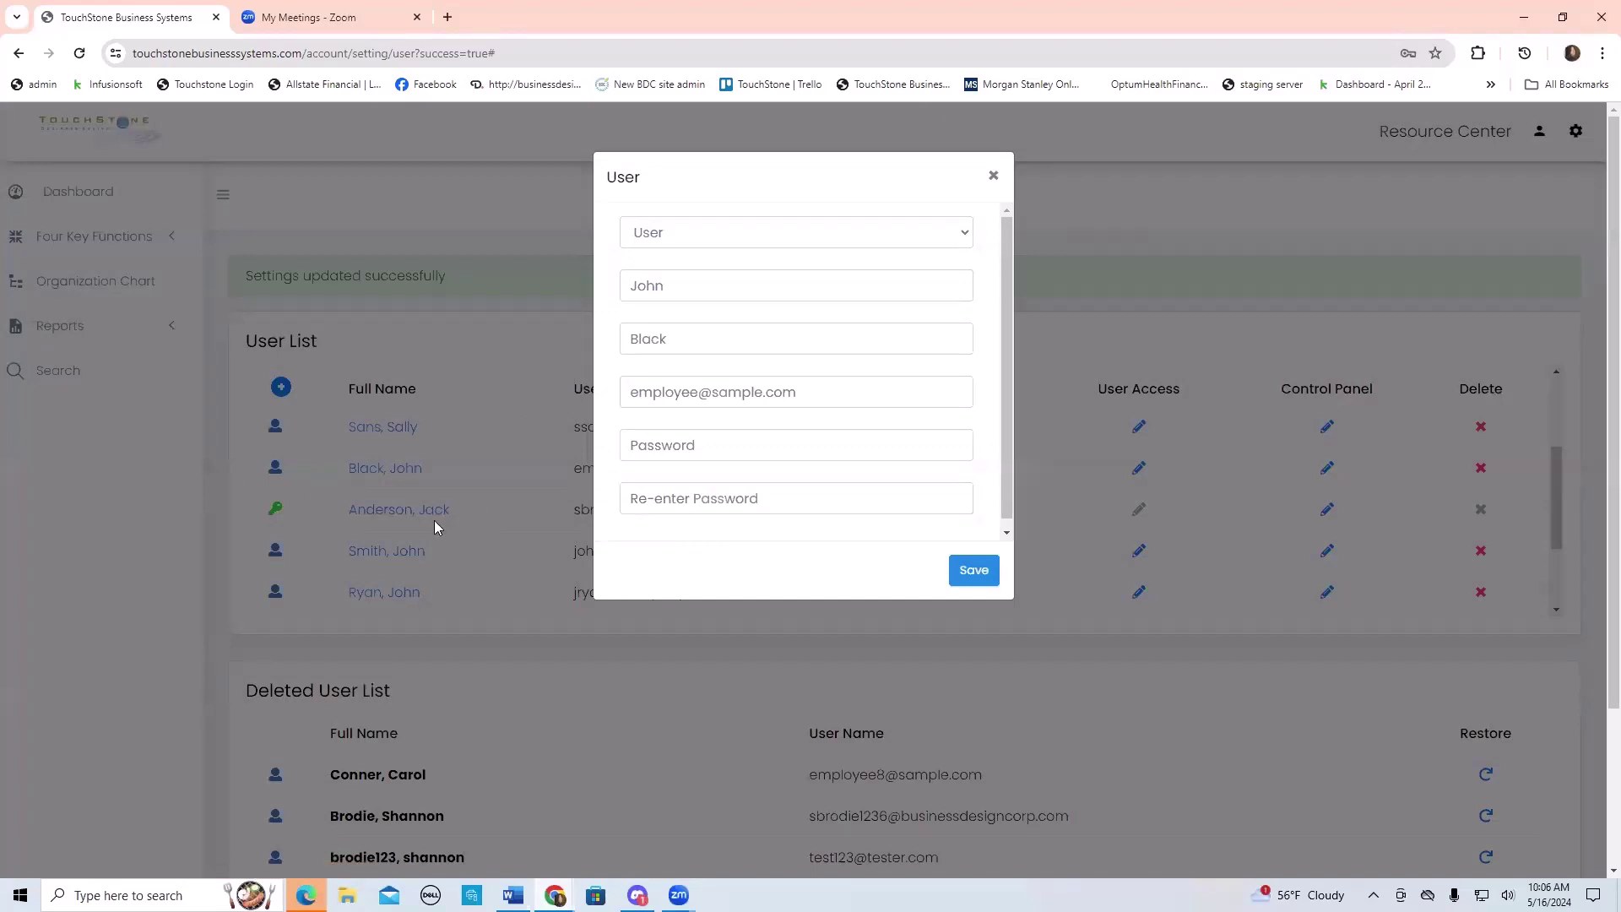
left_click(646, 234)
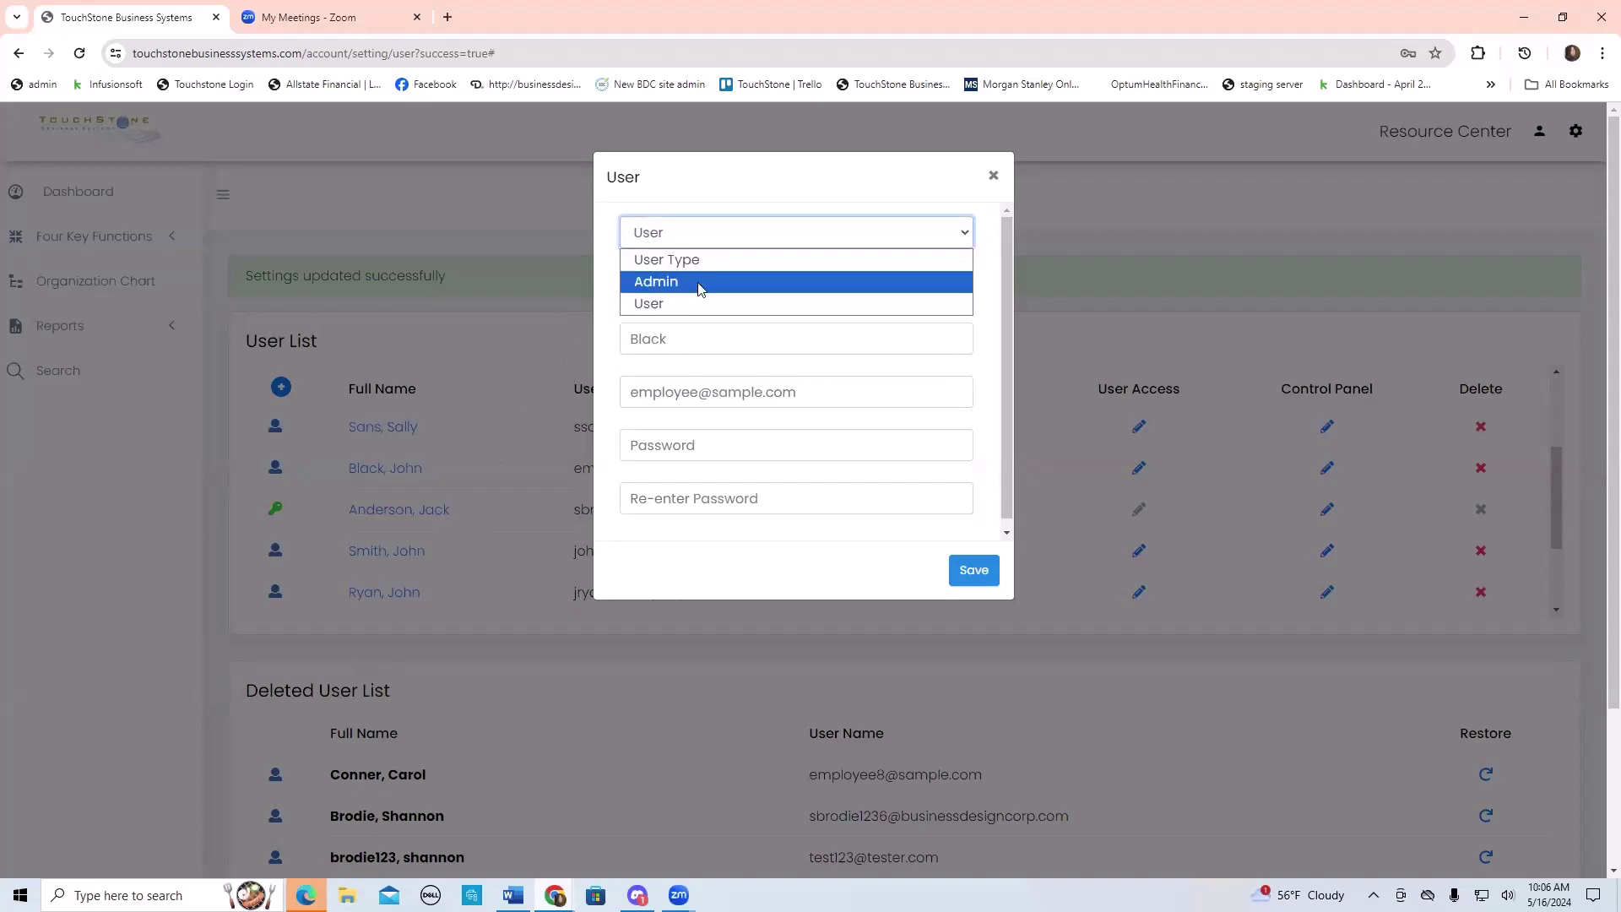
left_click(776, 189)
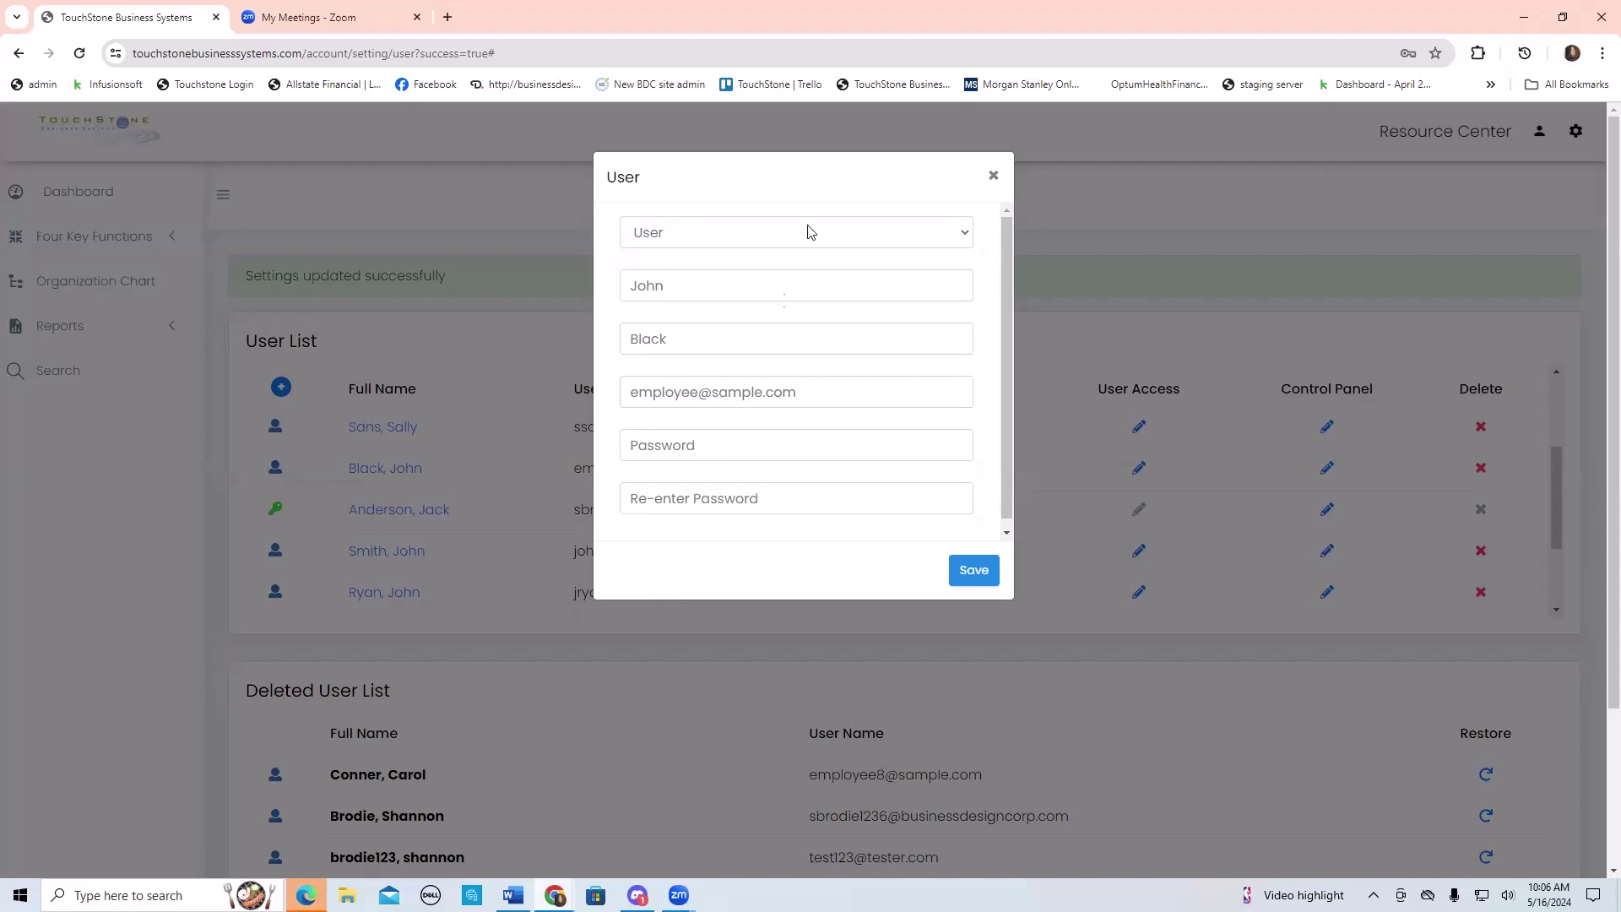
left_click(995, 179)
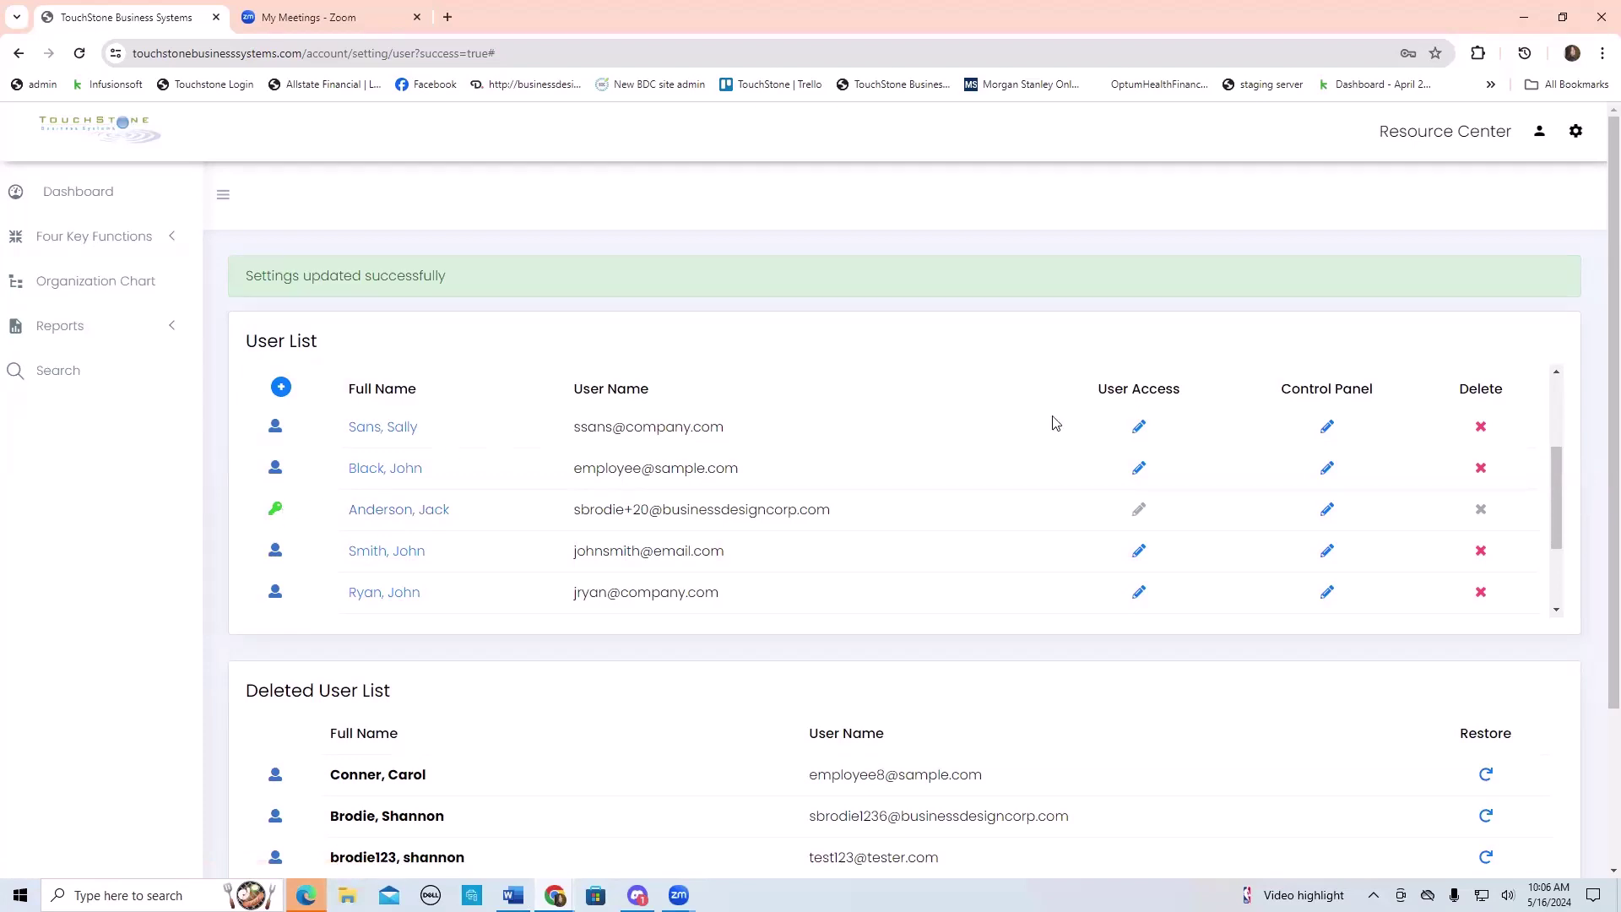
- Change the third user's user type from Admin to User
left_click(422, 510)
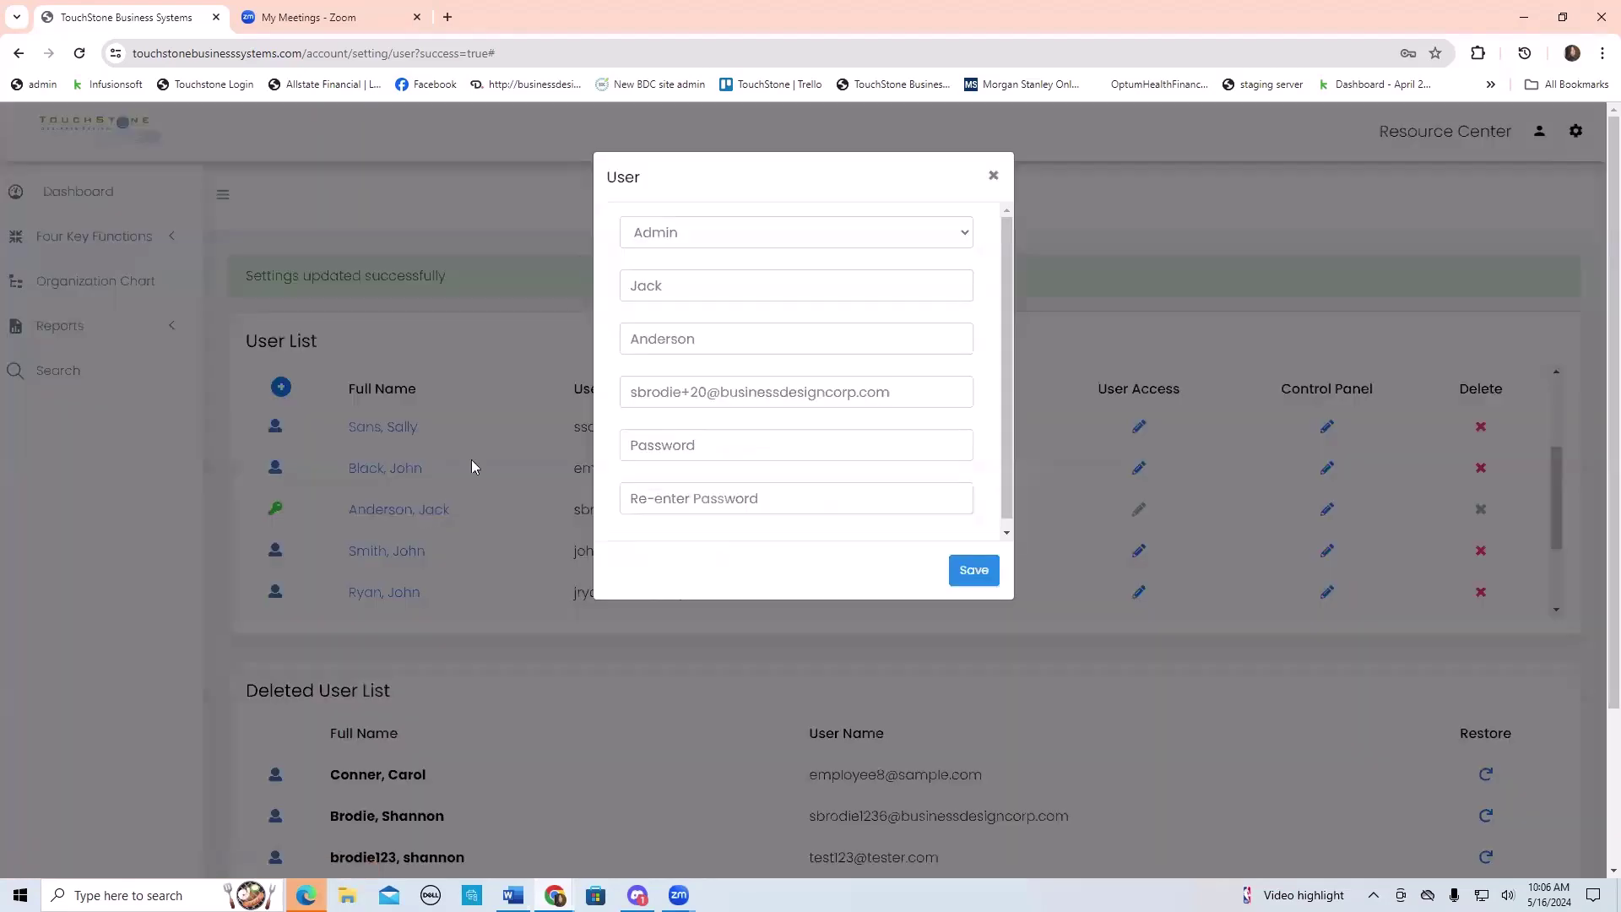
left_click(663, 237)
left_click(669, 305)
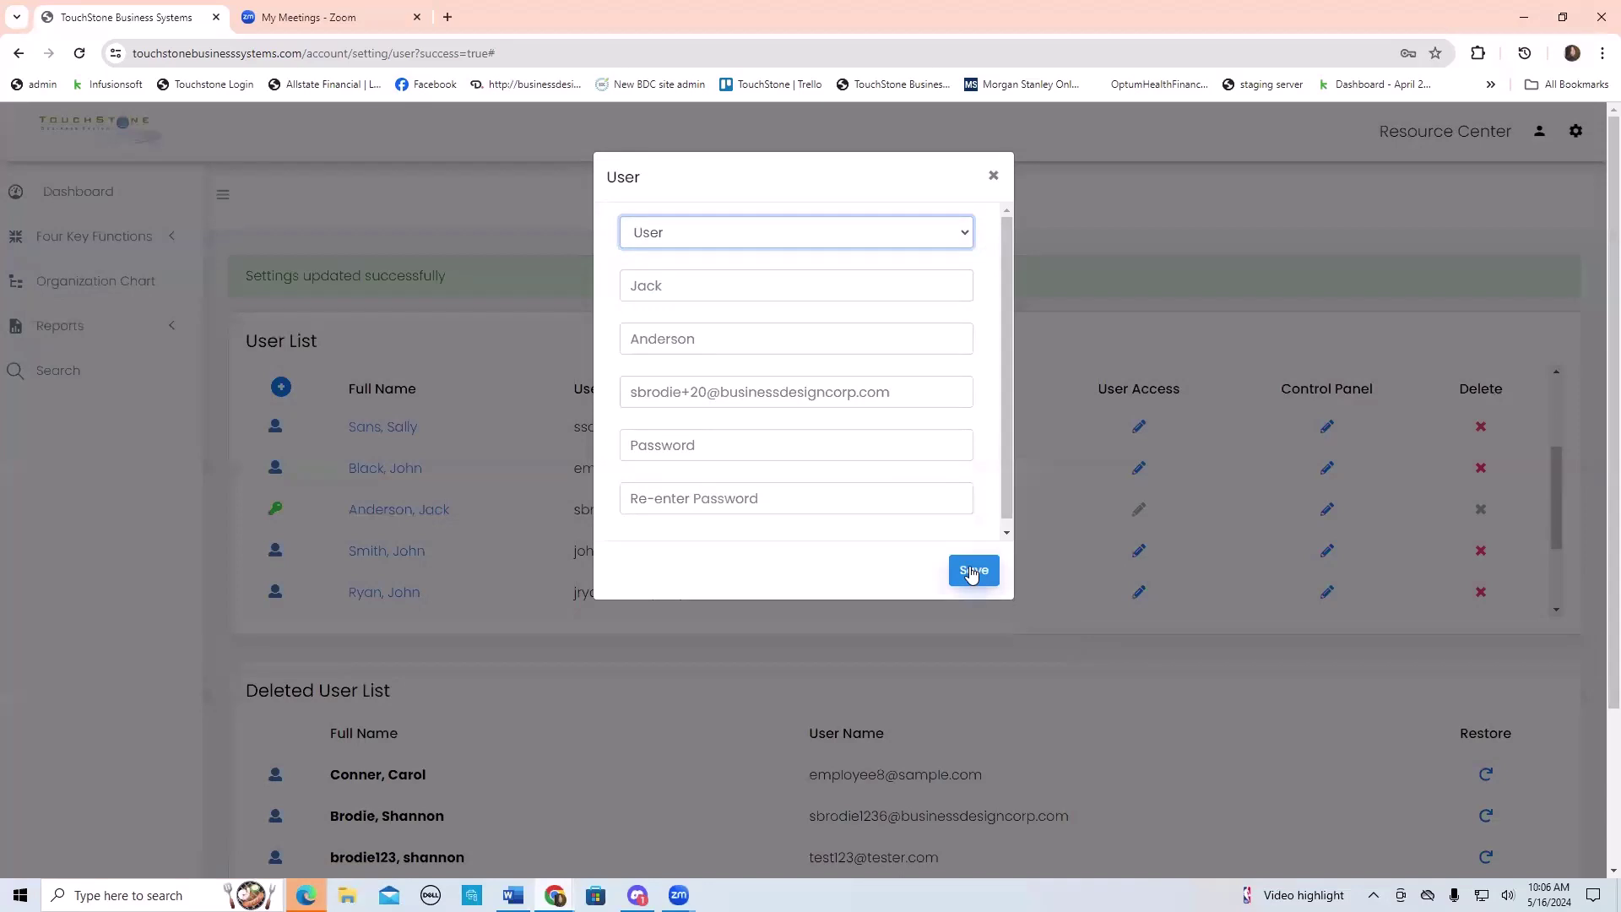
- Close the User dialog to return to the User List
left_click(994, 176)
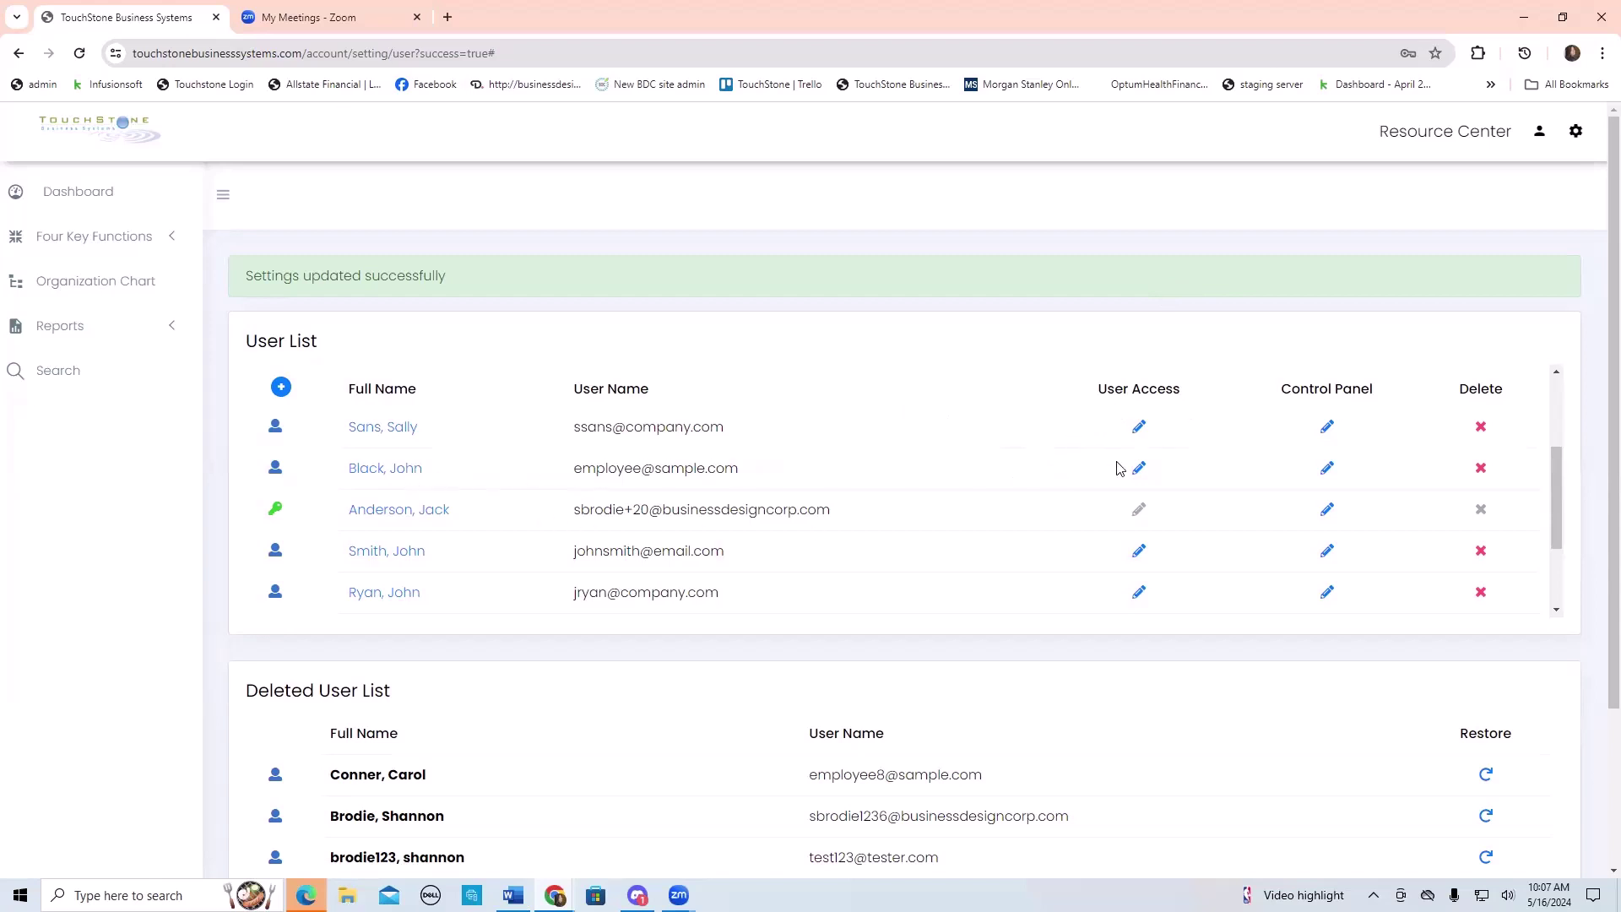
- Give the second user Read Access to Customer Service in the User Access org chart
left_click(1139, 469)
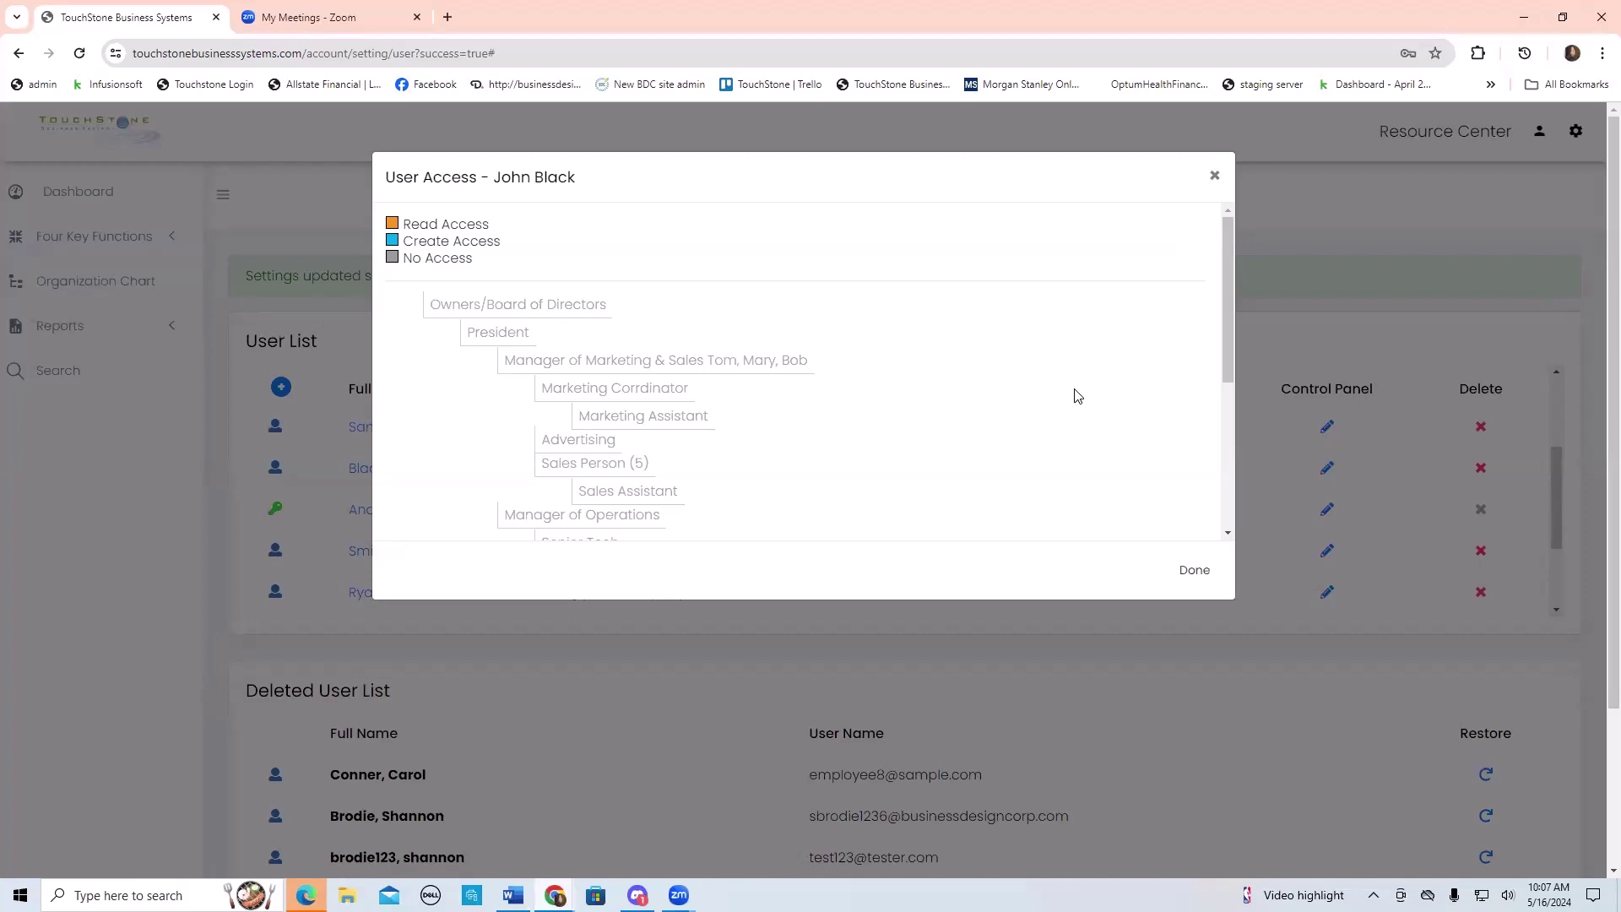
scroll(1038, 410, "down", 4)
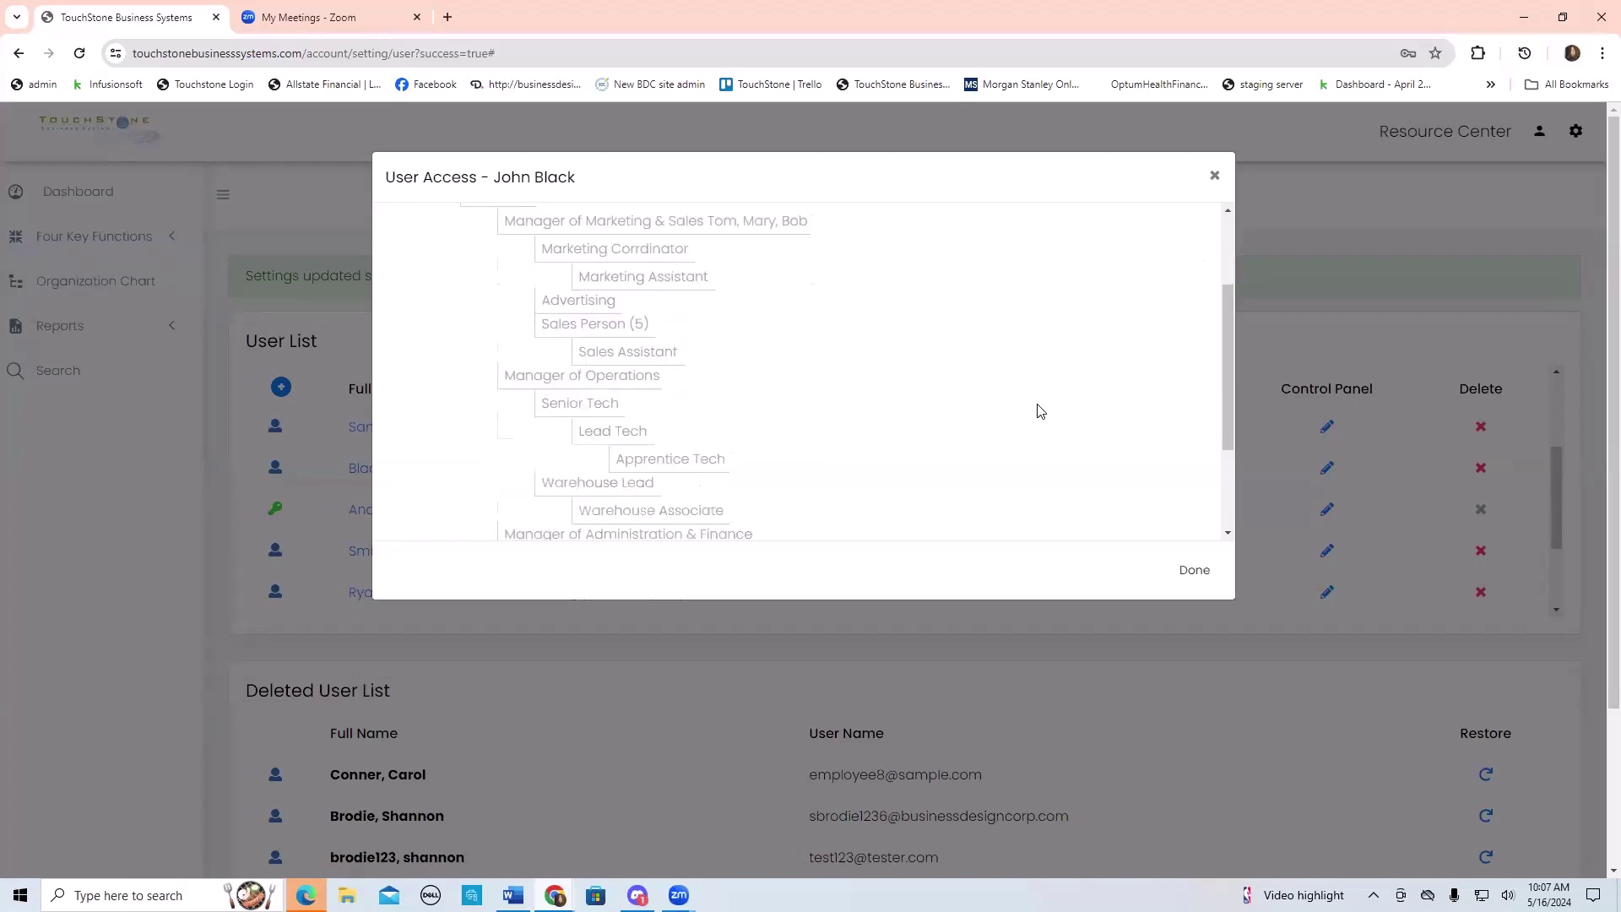
scroll(1039, 409, "up", 5)
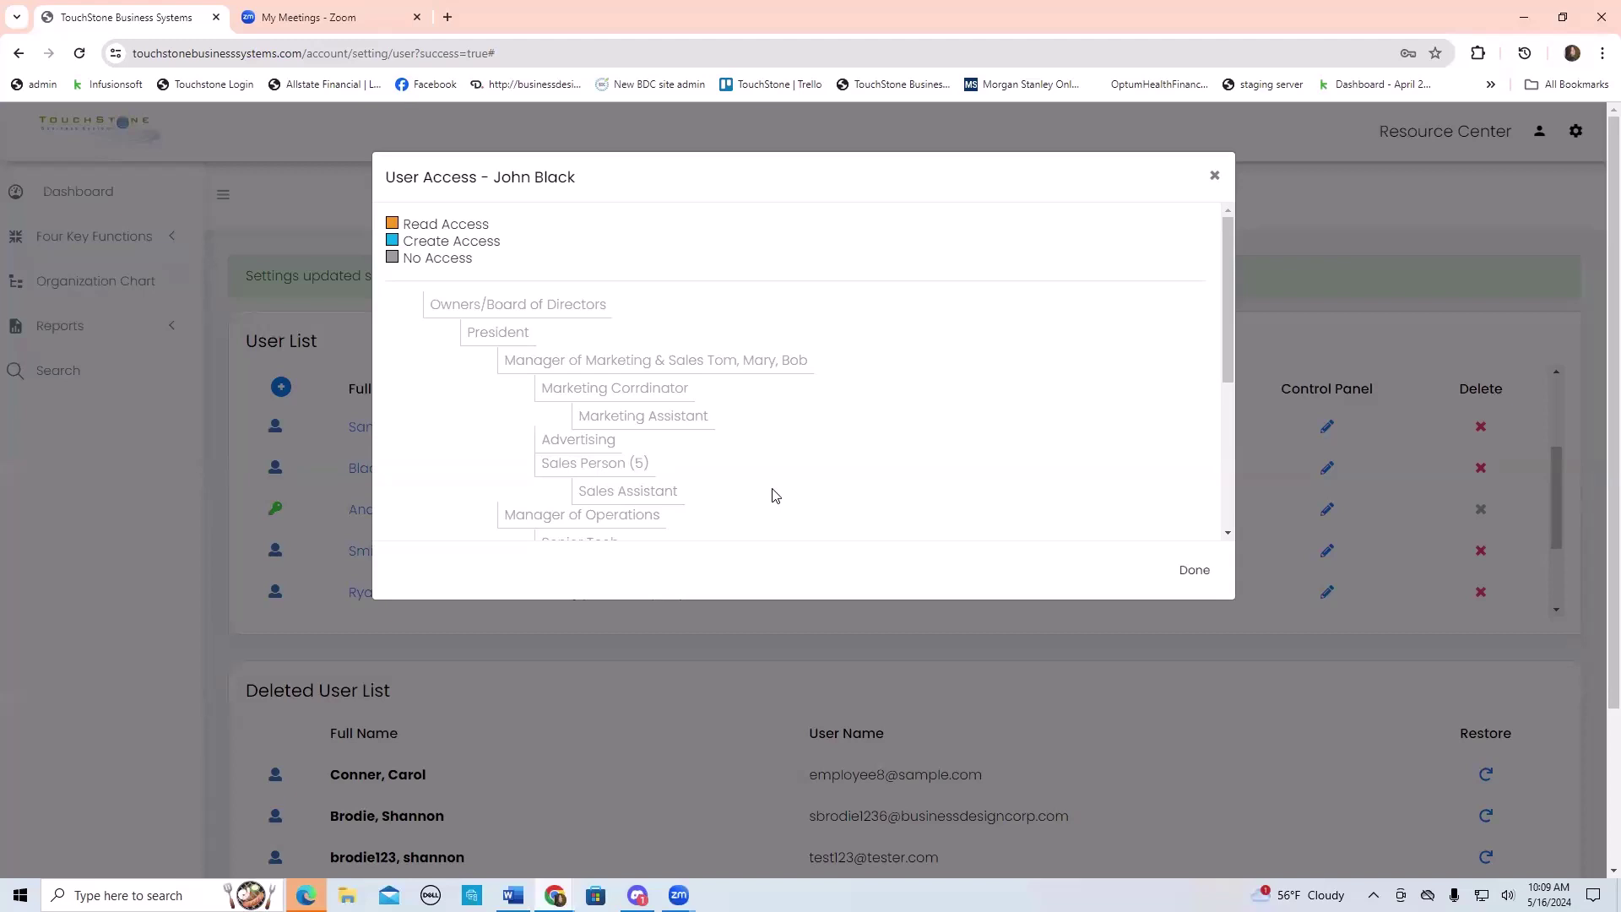
scroll(964, 420, "down", 4)
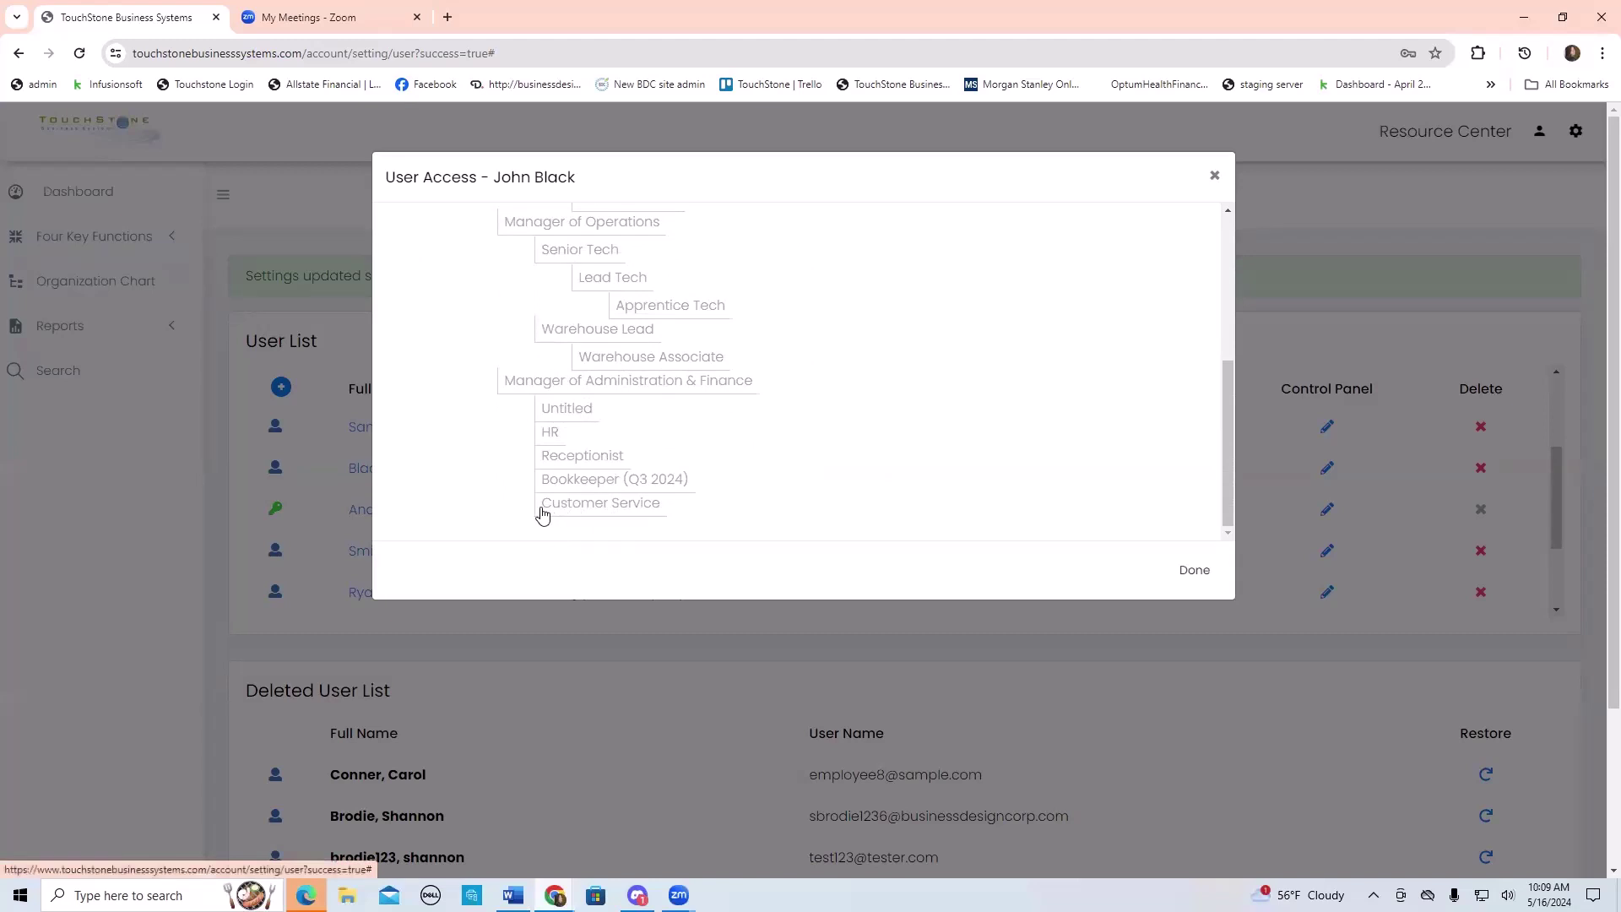
left_click(584, 505)
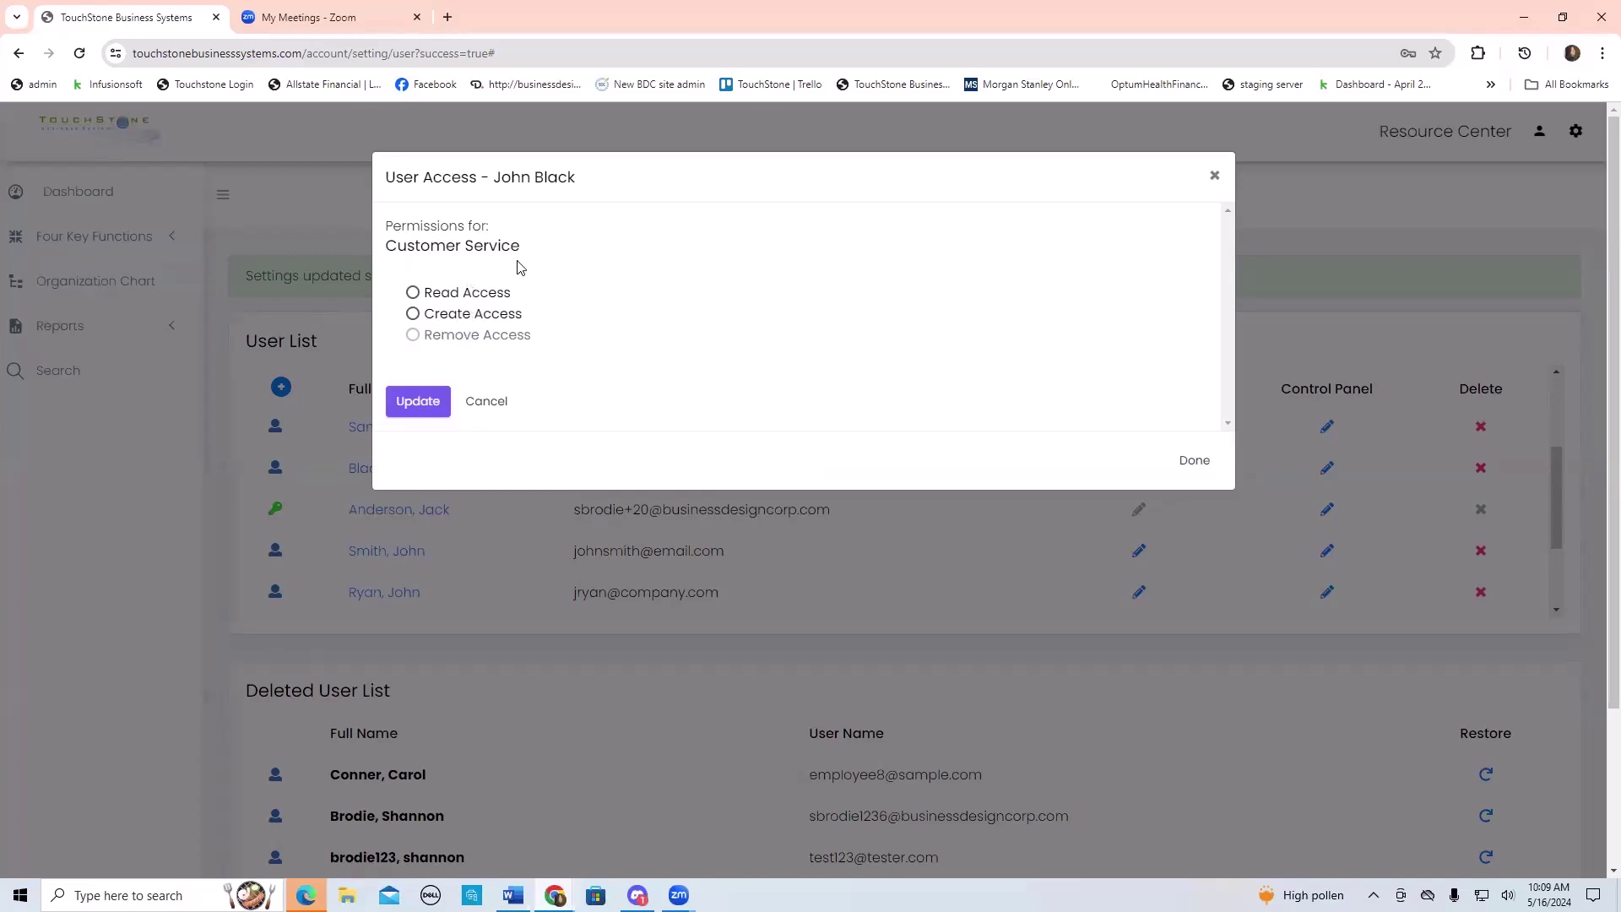
left_click(413, 292)
left_click(418, 401)
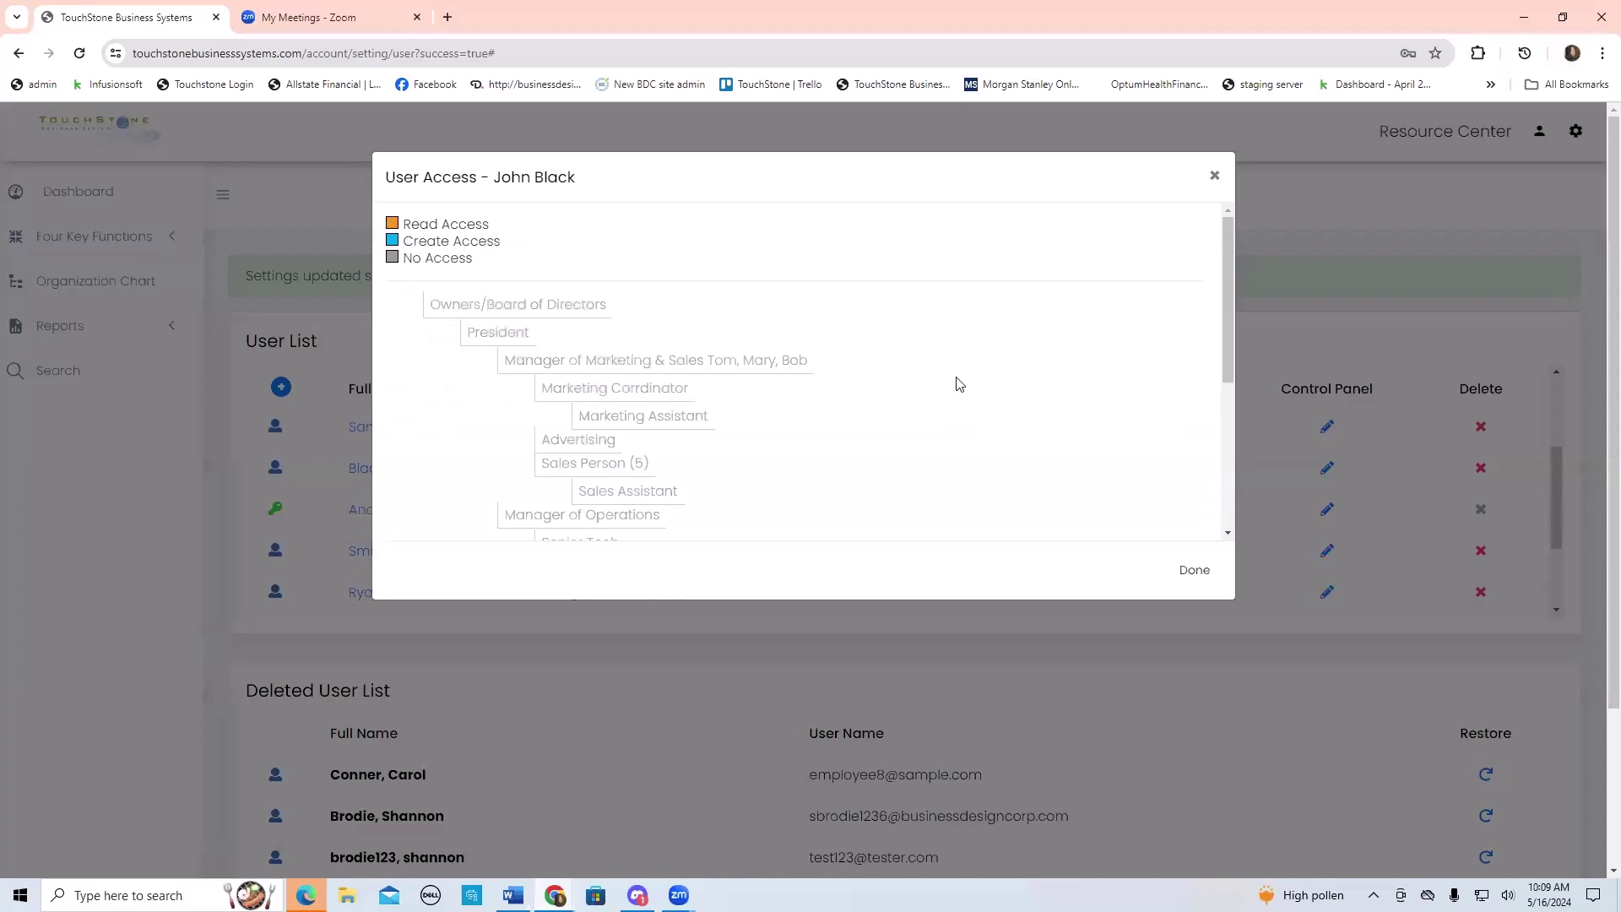
scroll(959, 381, "down", 3)
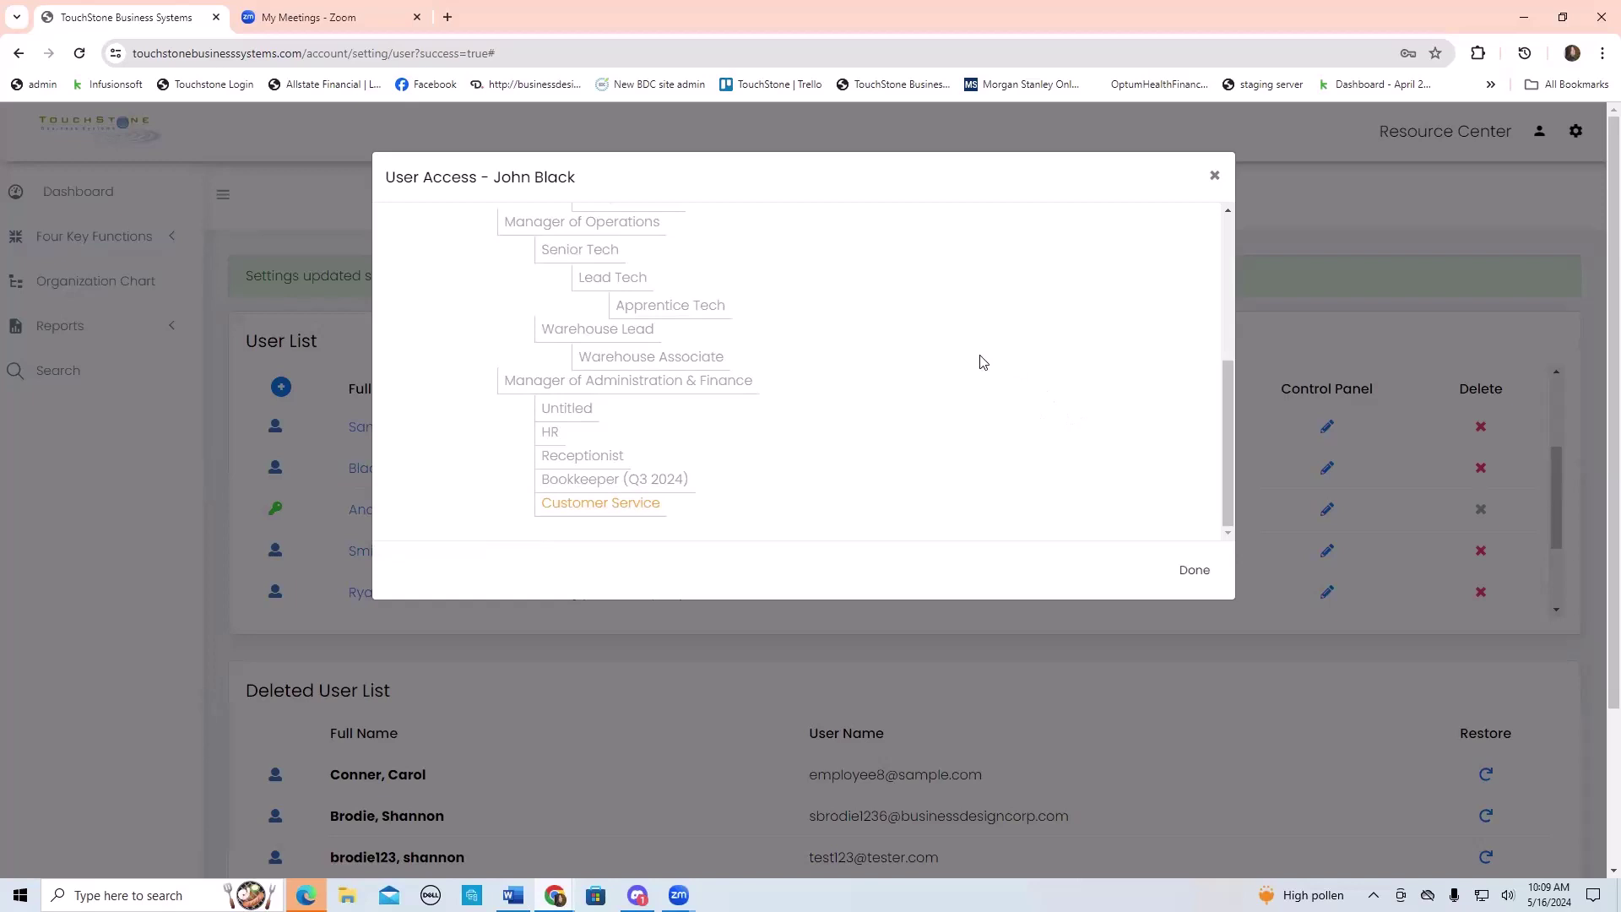
- Grant Create Access to Bookkeeper (Q3 2024), confirm it saved, and close User Access
left_click(579, 480)
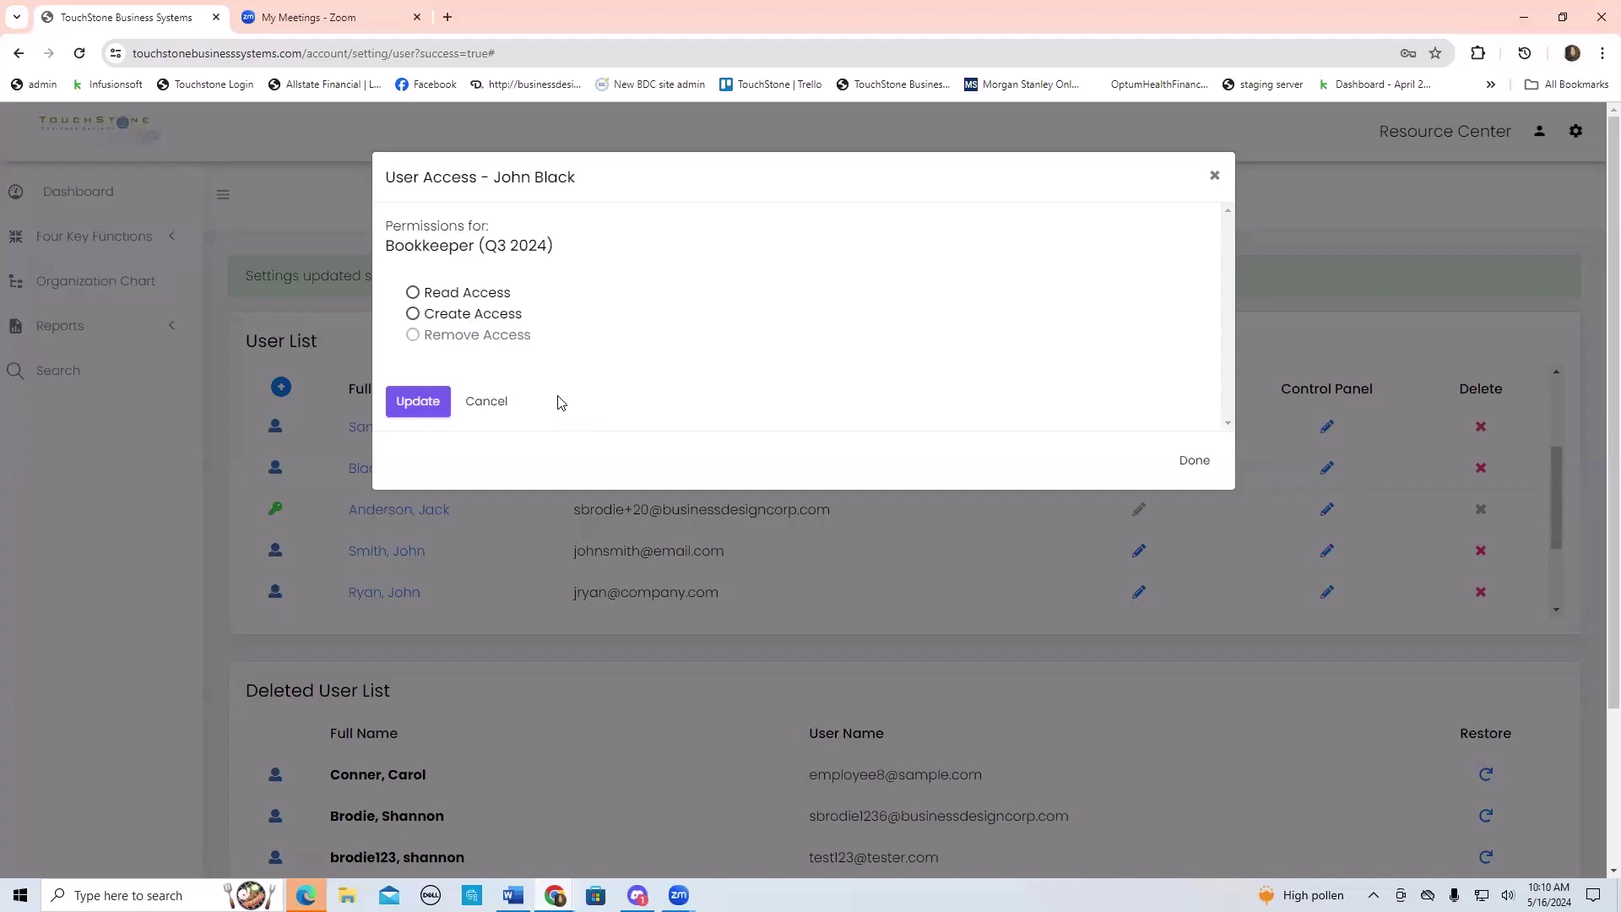
left_click(413, 315)
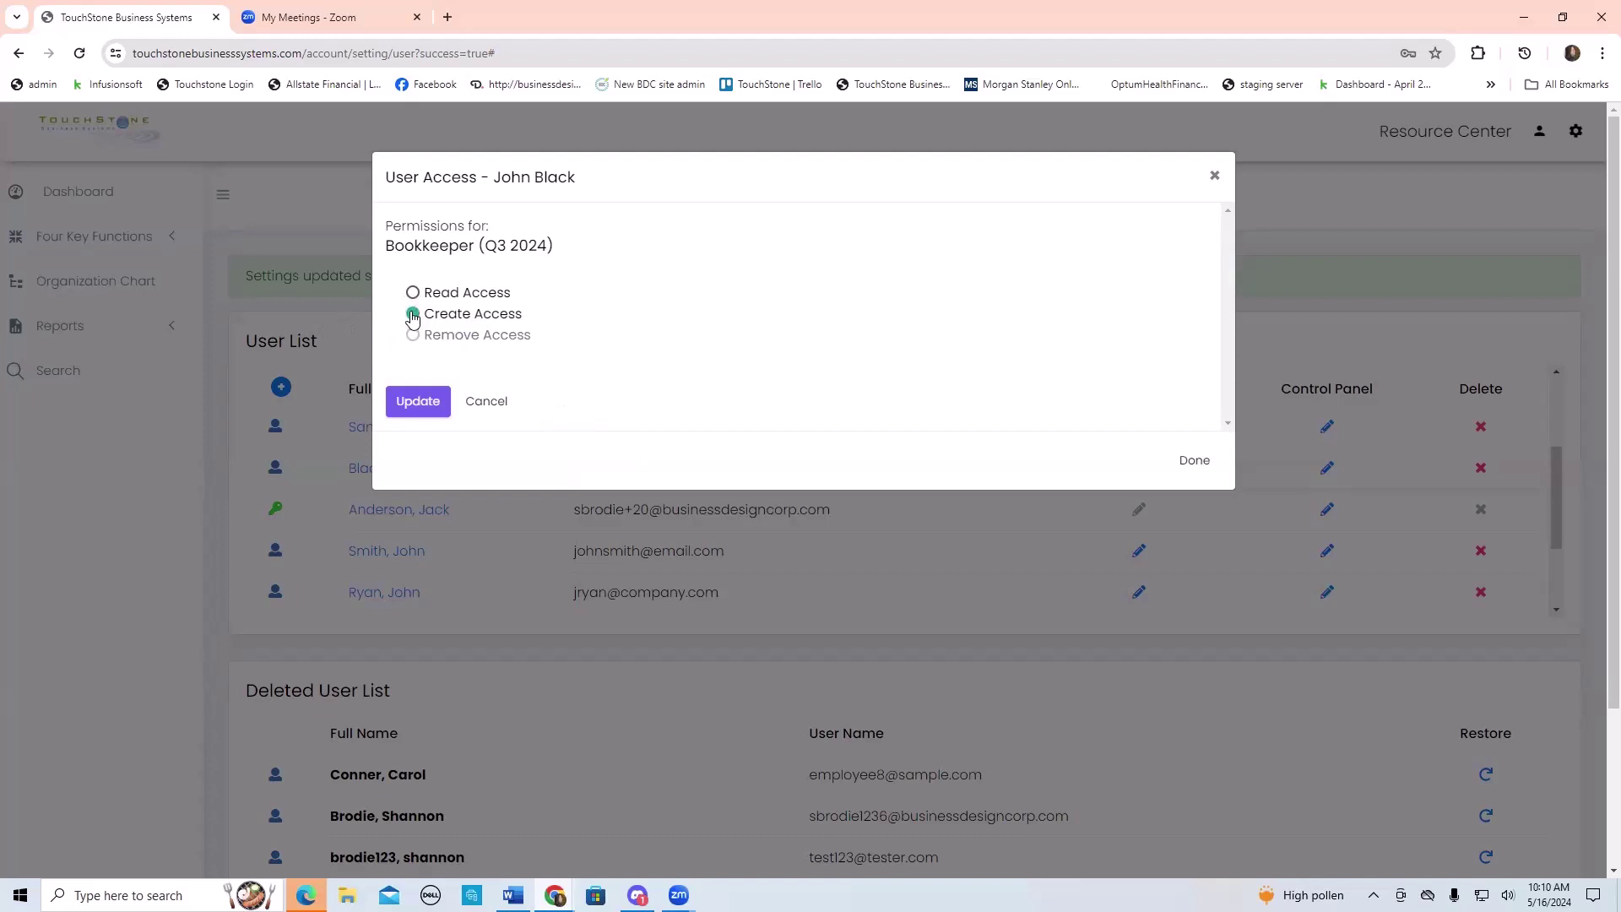
left_click(419, 402)
scroll(1070, 405, "down", 2)
scroll(1070, 405, "down", 2)
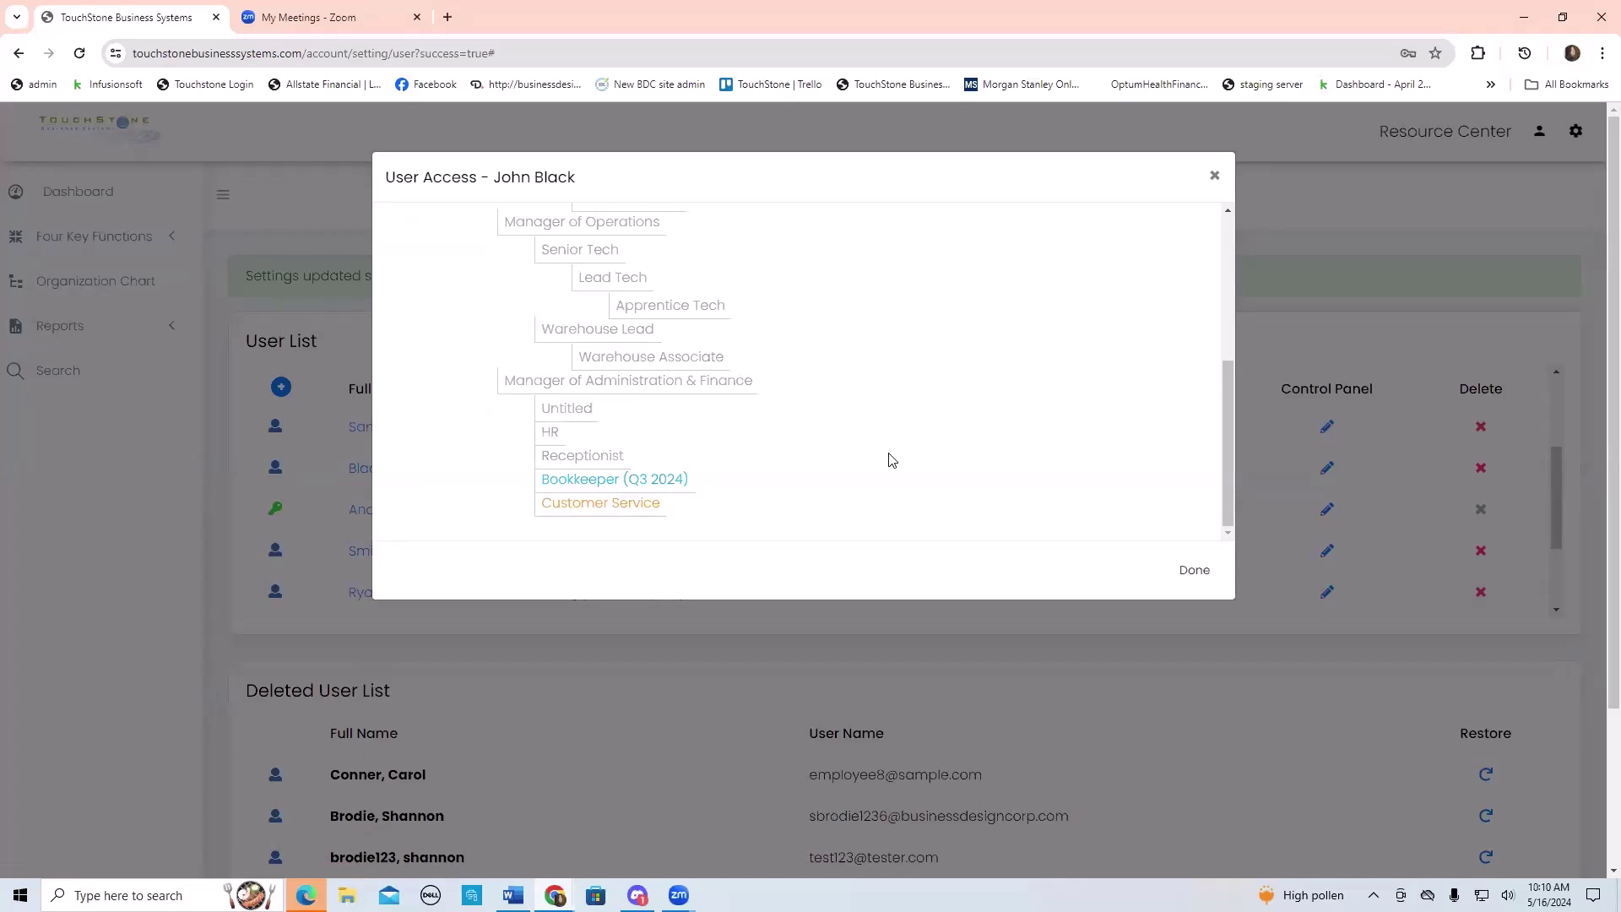
left_click(589, 480)
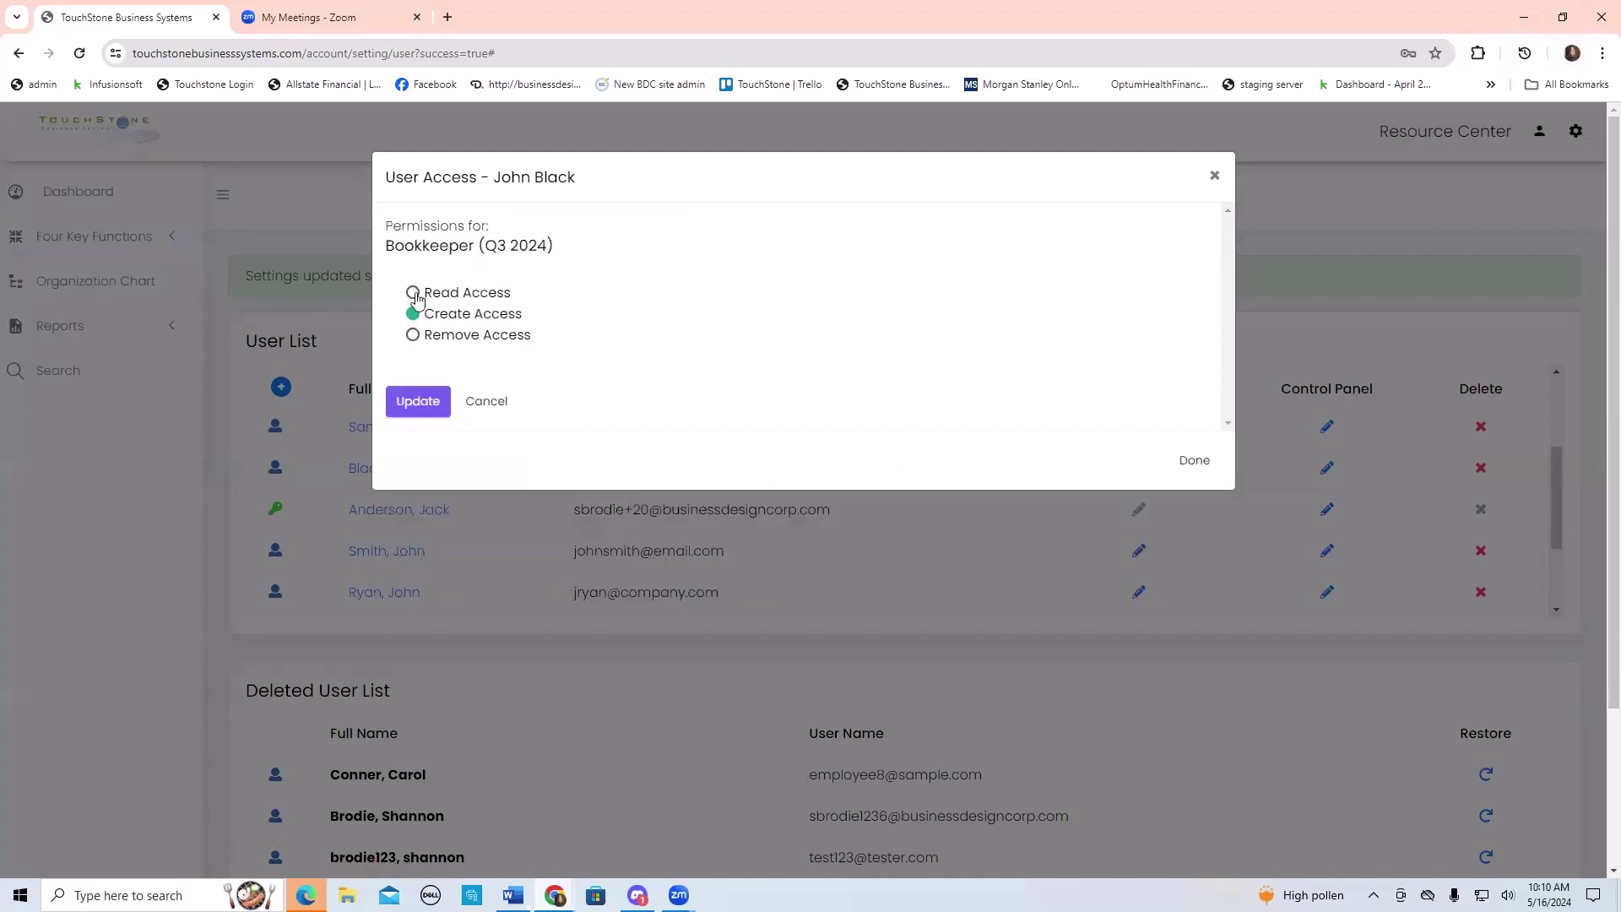
left_click(1215, 177)
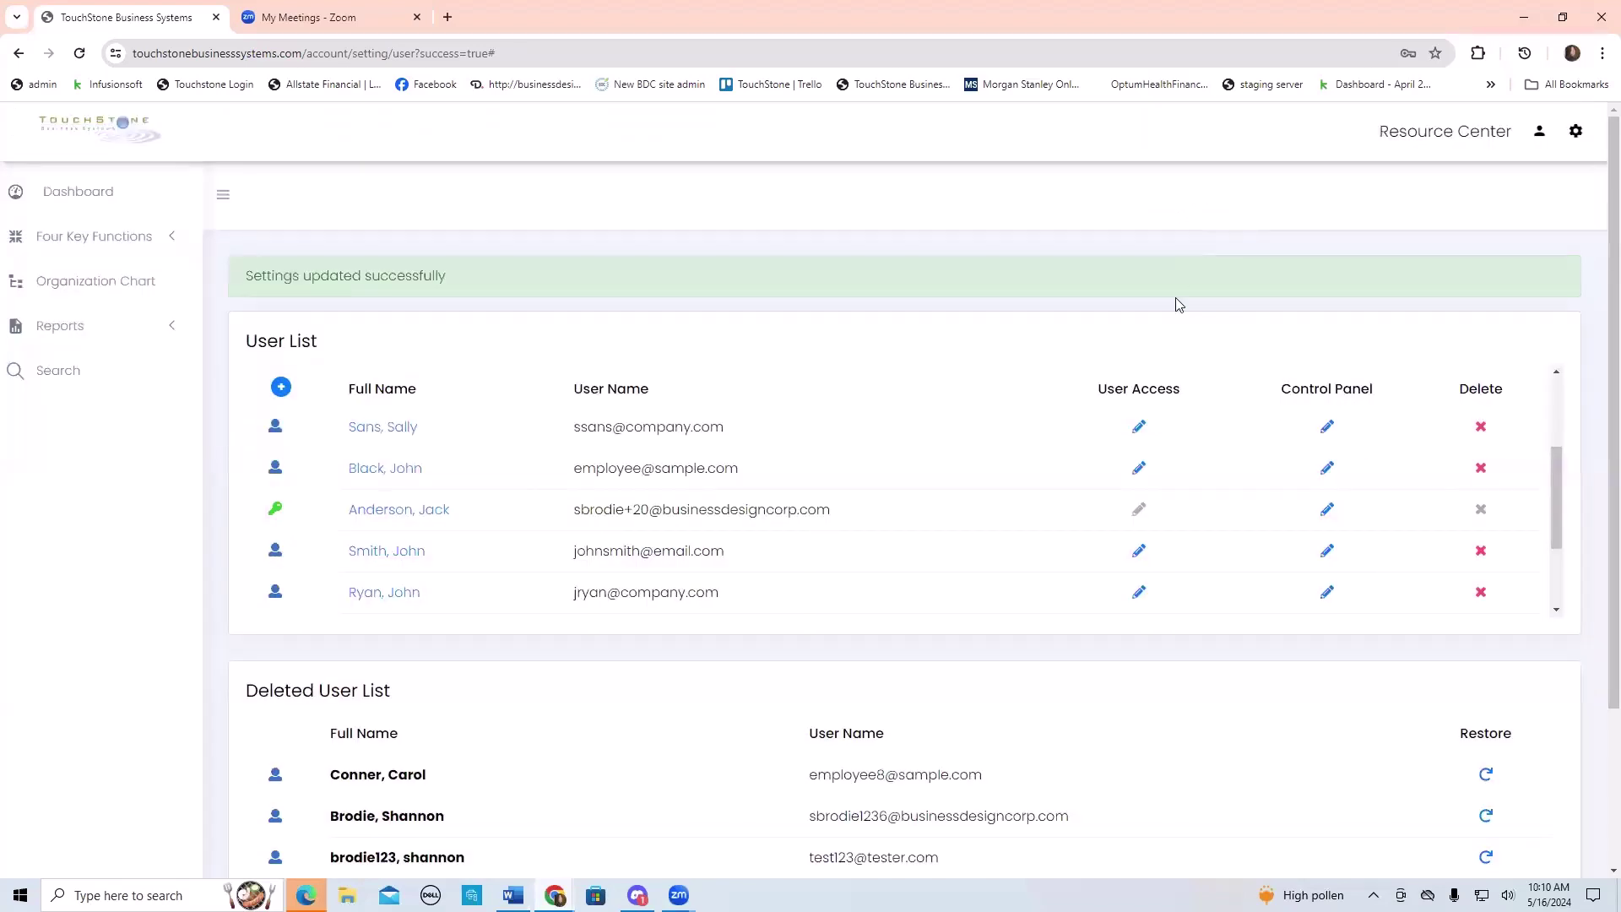
left_click(1140, 470)
scroll(844, 469, "down", 4)
scroll(852, 469, "up", 5)
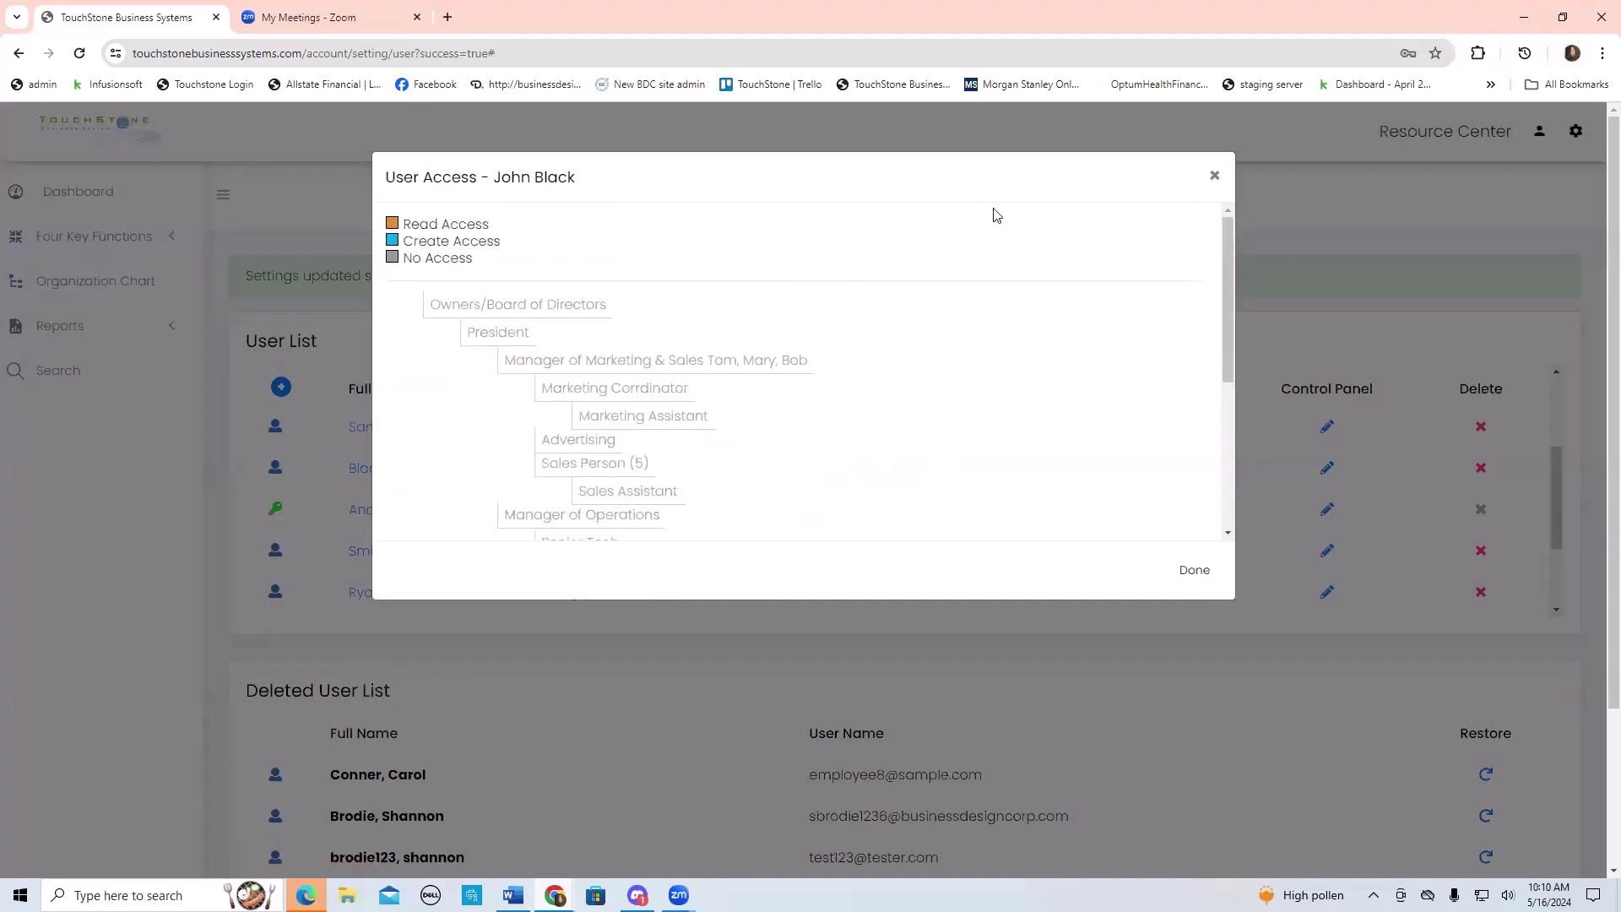
left_click(1214, 176)
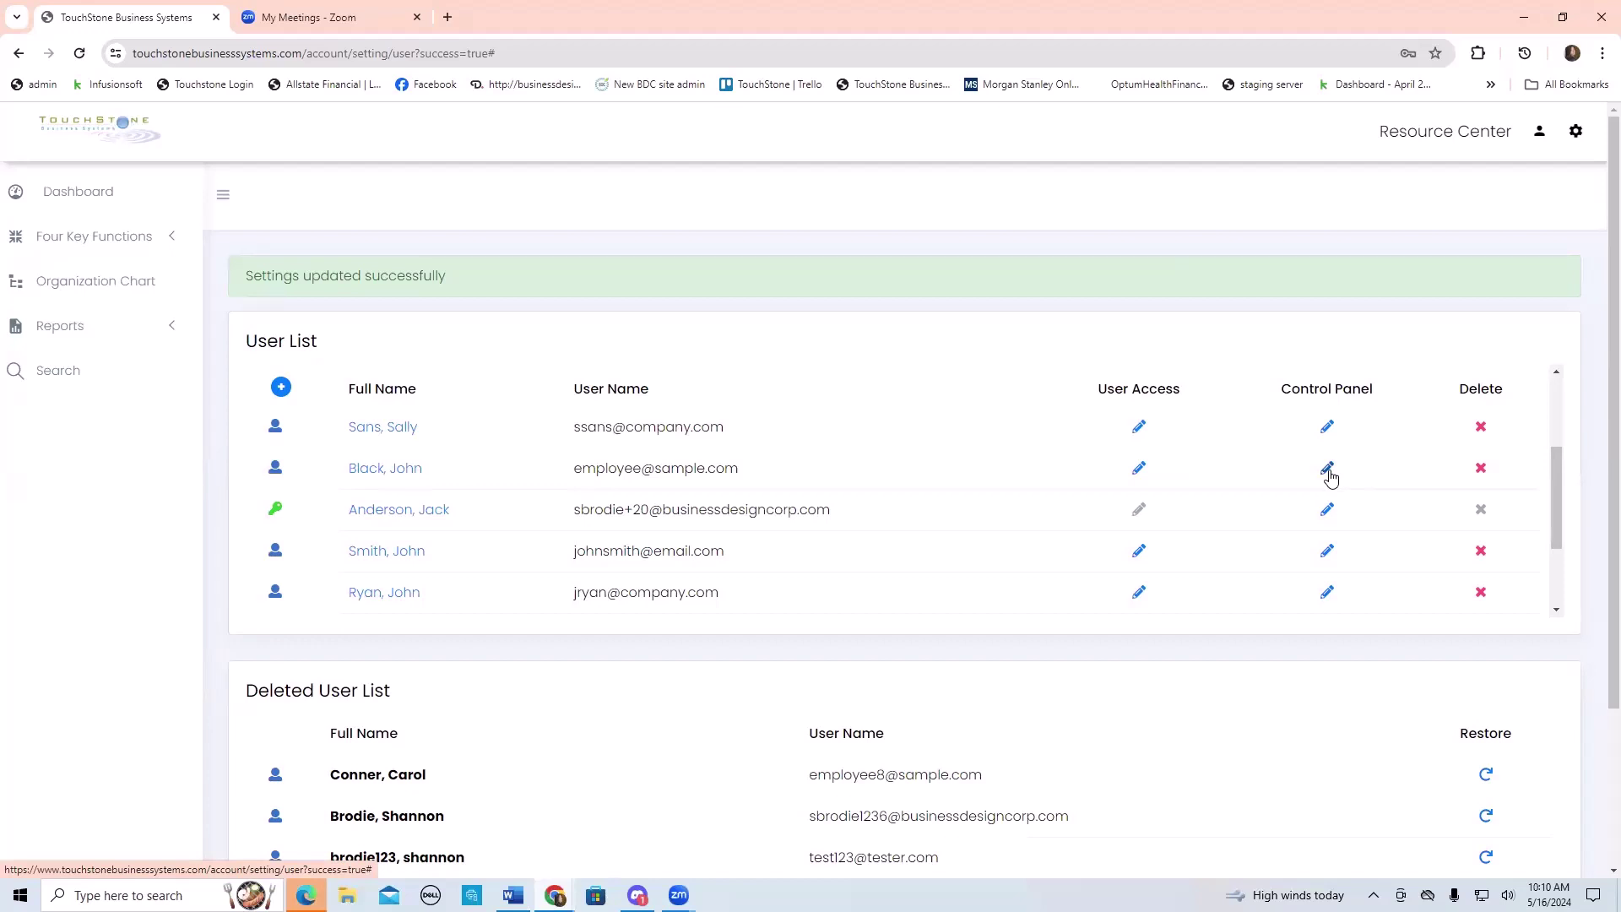
- Assign the second user a Staff control panel role for Customer Service and finish with Done
left_click(1327, 469)
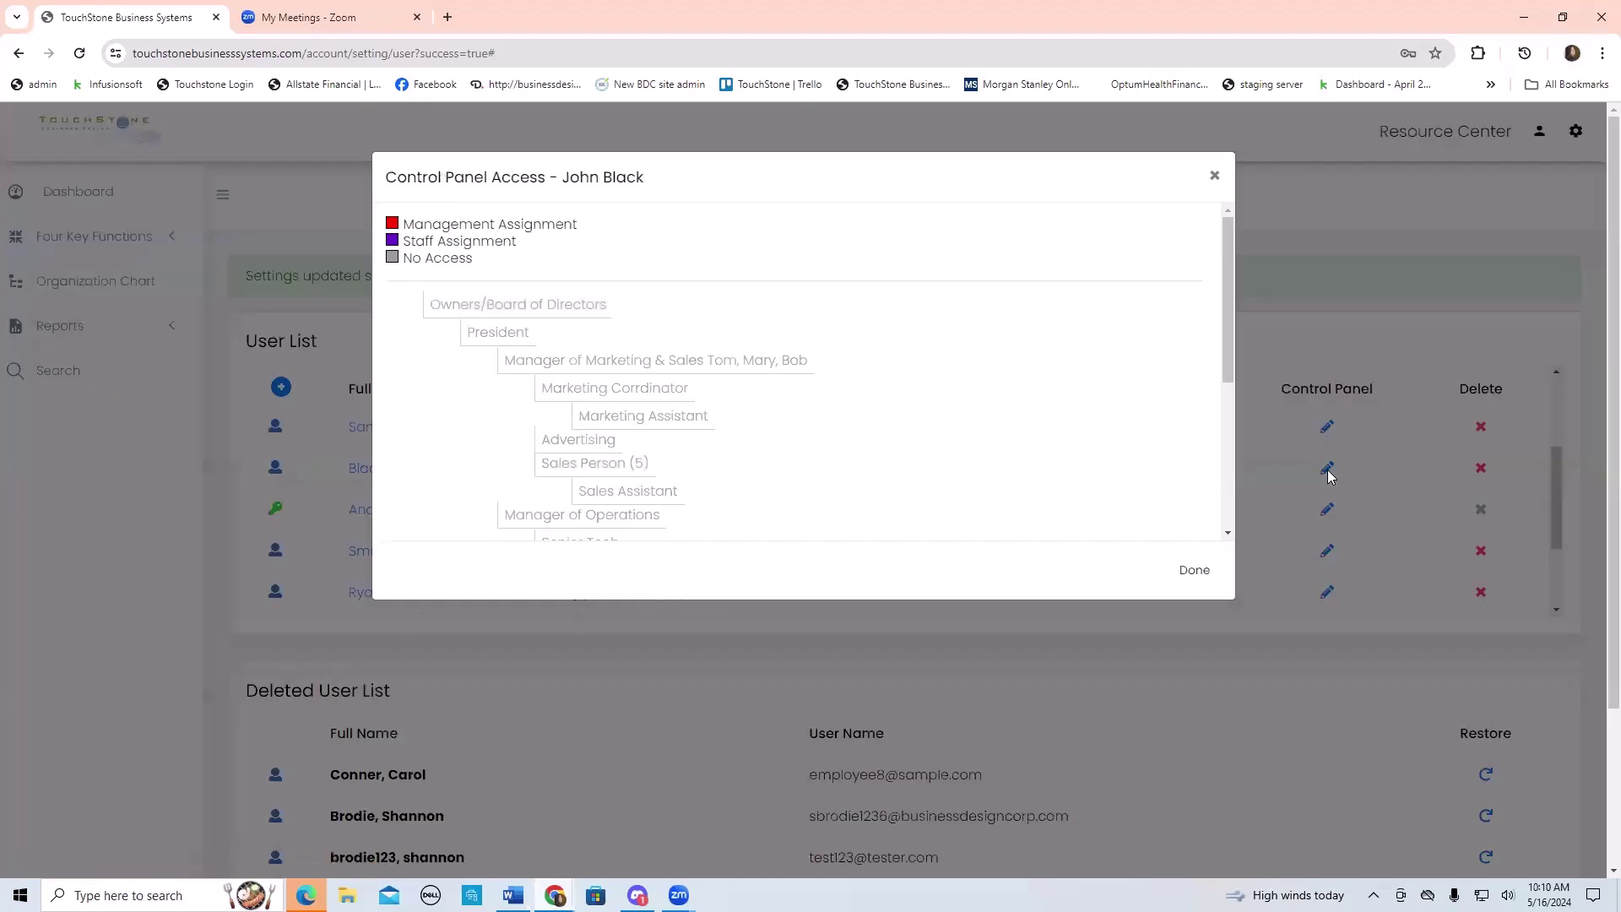
scroll(1043, 454, "down", 3)
scroll(1042, 454, "down", 1)
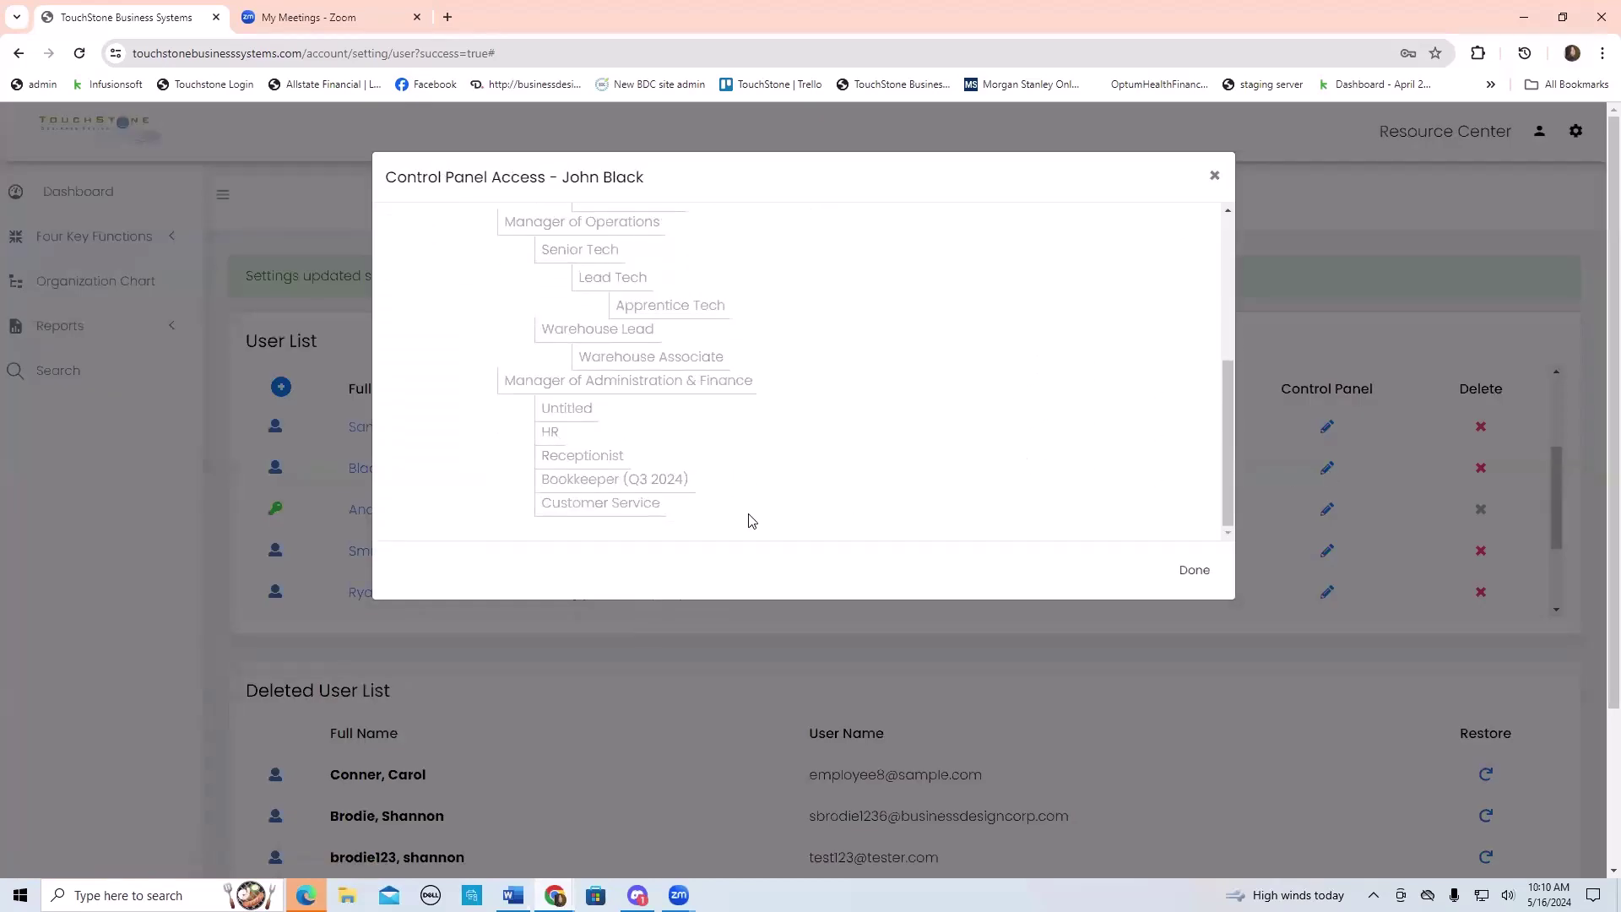
left_click(614, 504)
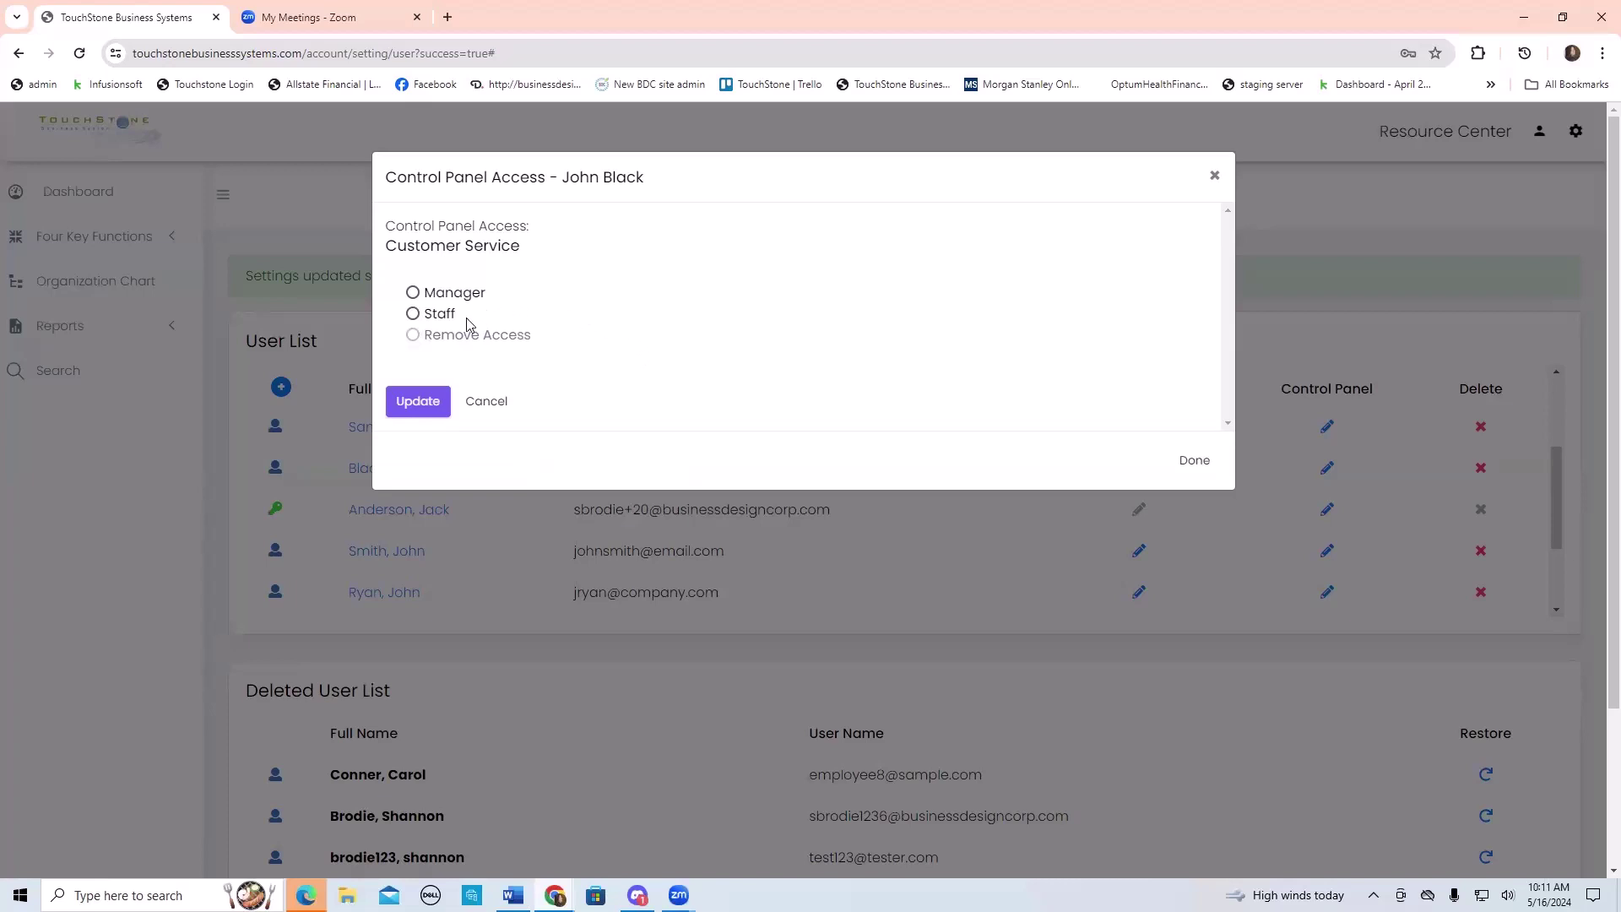
left_click(413, 315)
left_click(425, 403)
scroll(874, 393, "down", 5)
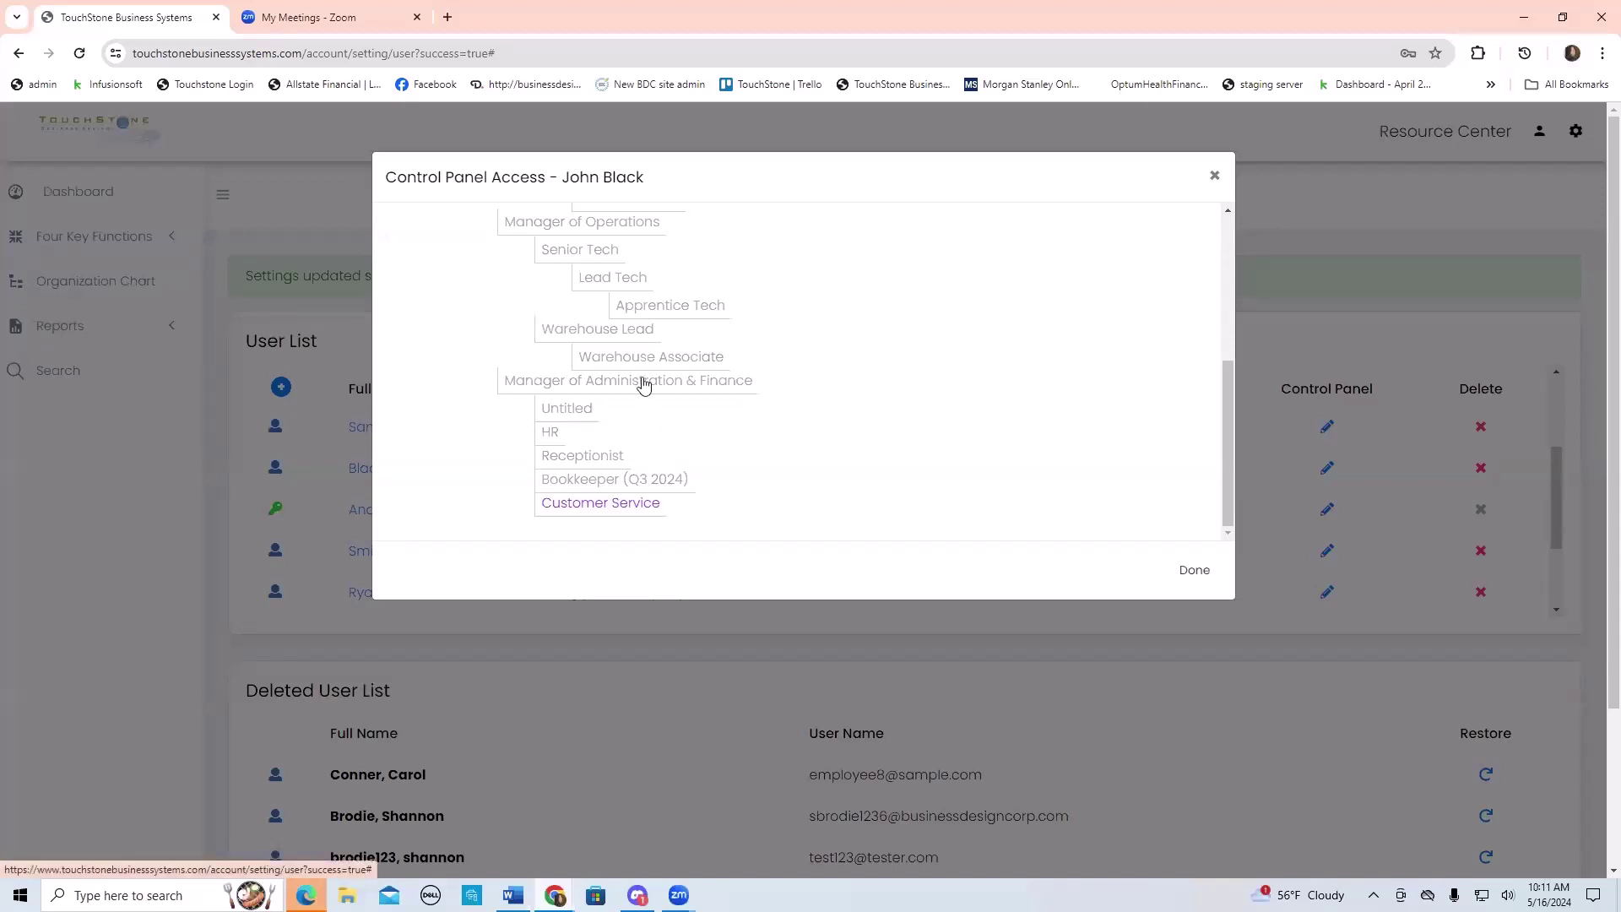
left_click(1193, 570)
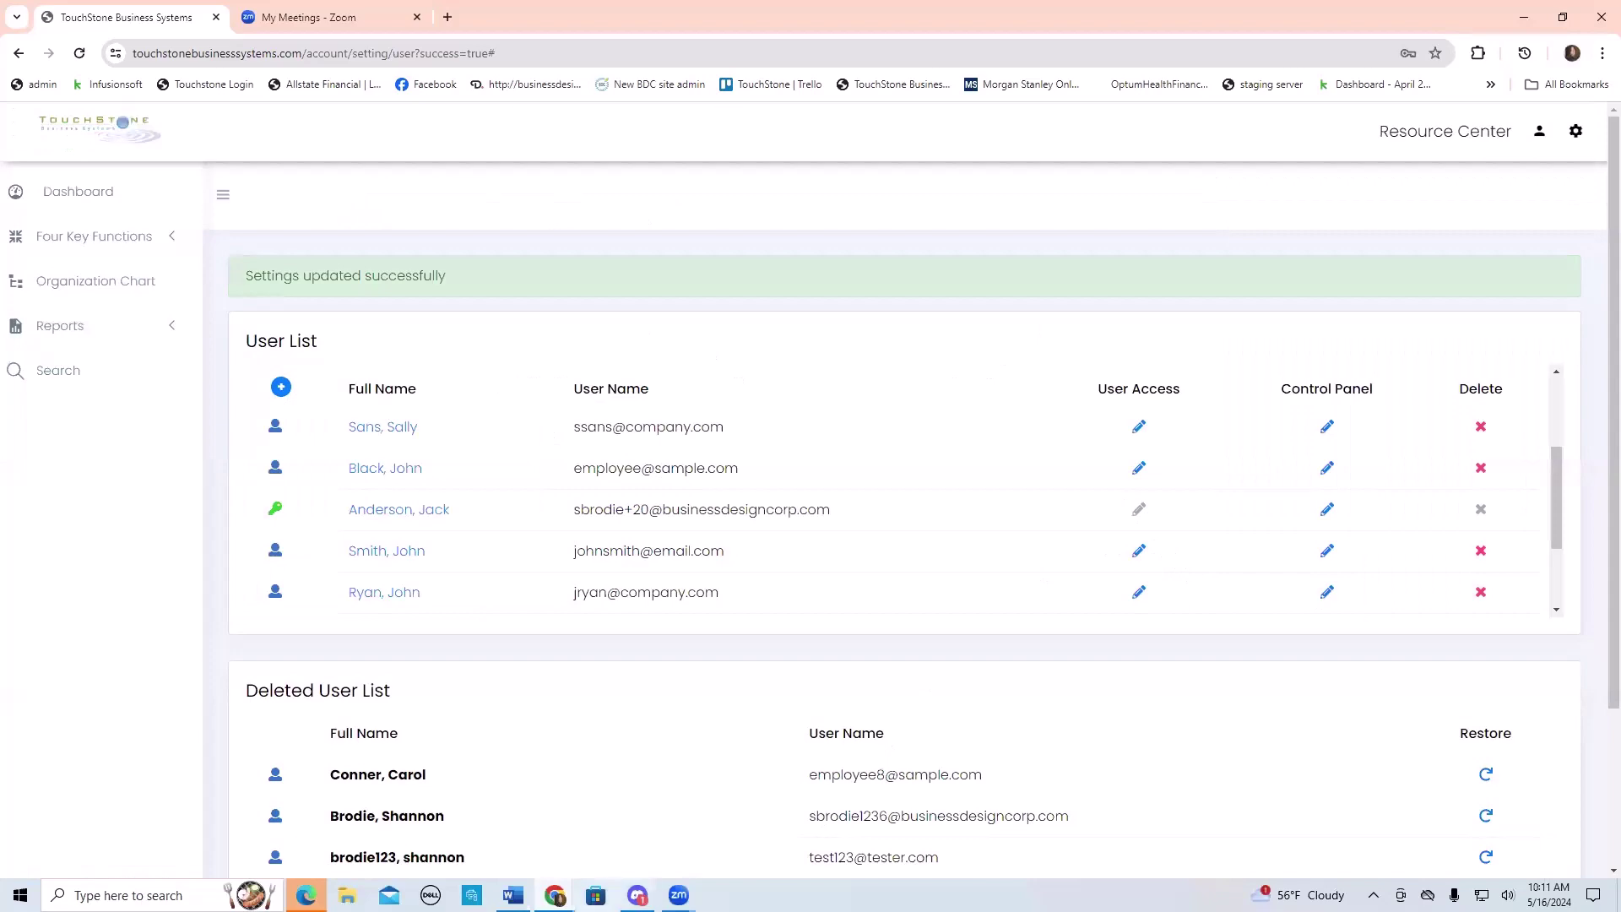
- Reload the employee's incognito dashboard and maximize its window
mouse_move(555, 895)
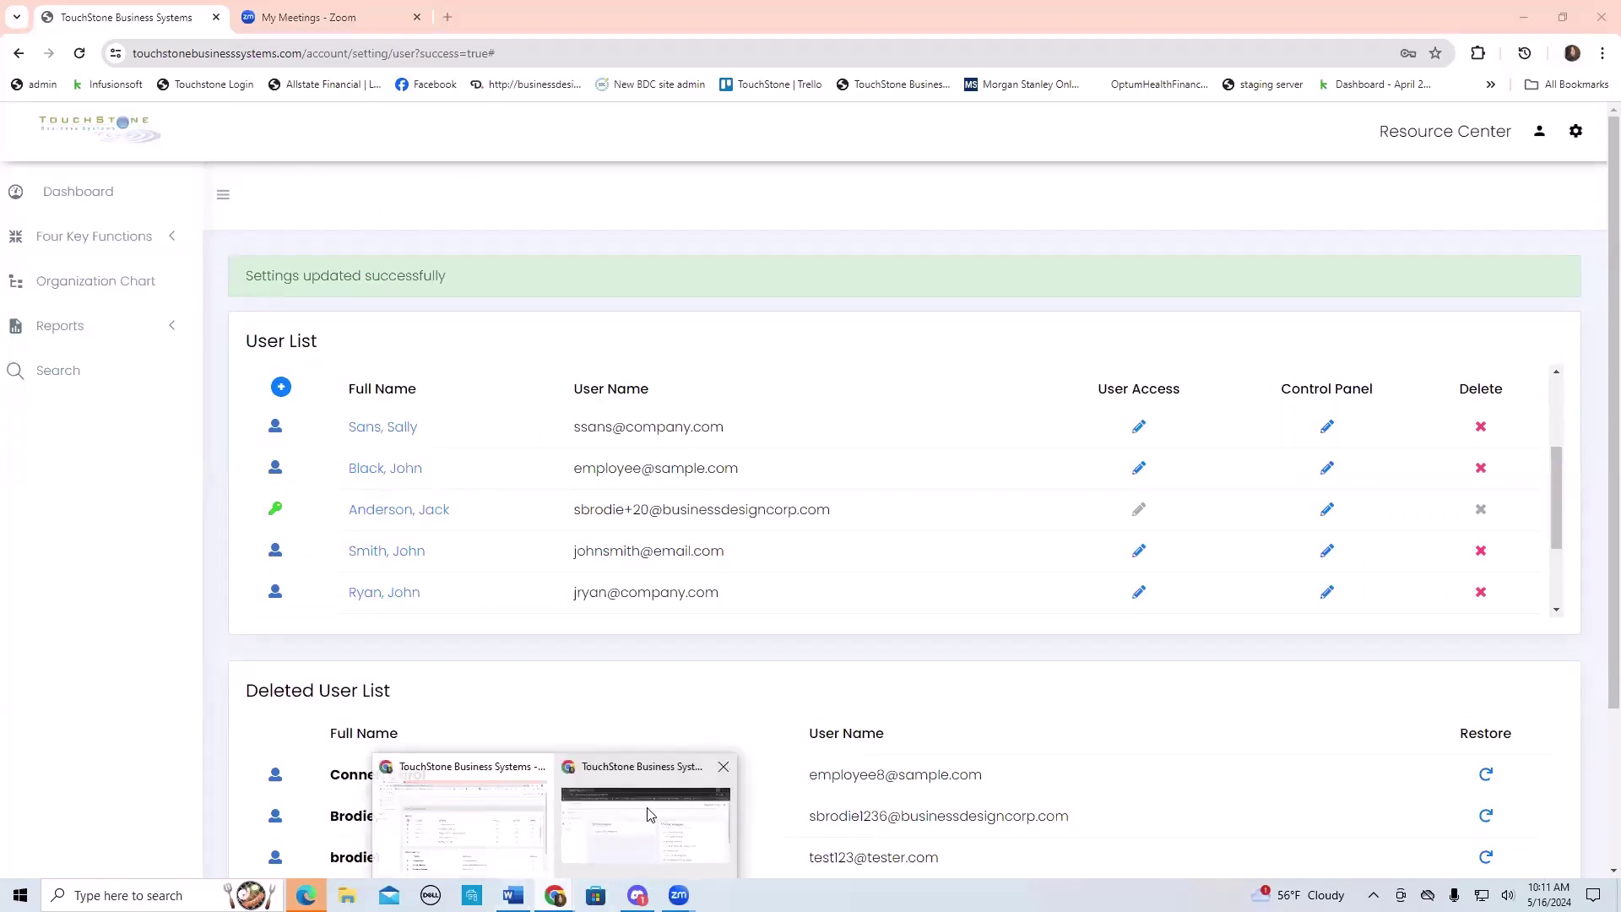
left_click(650, 814)
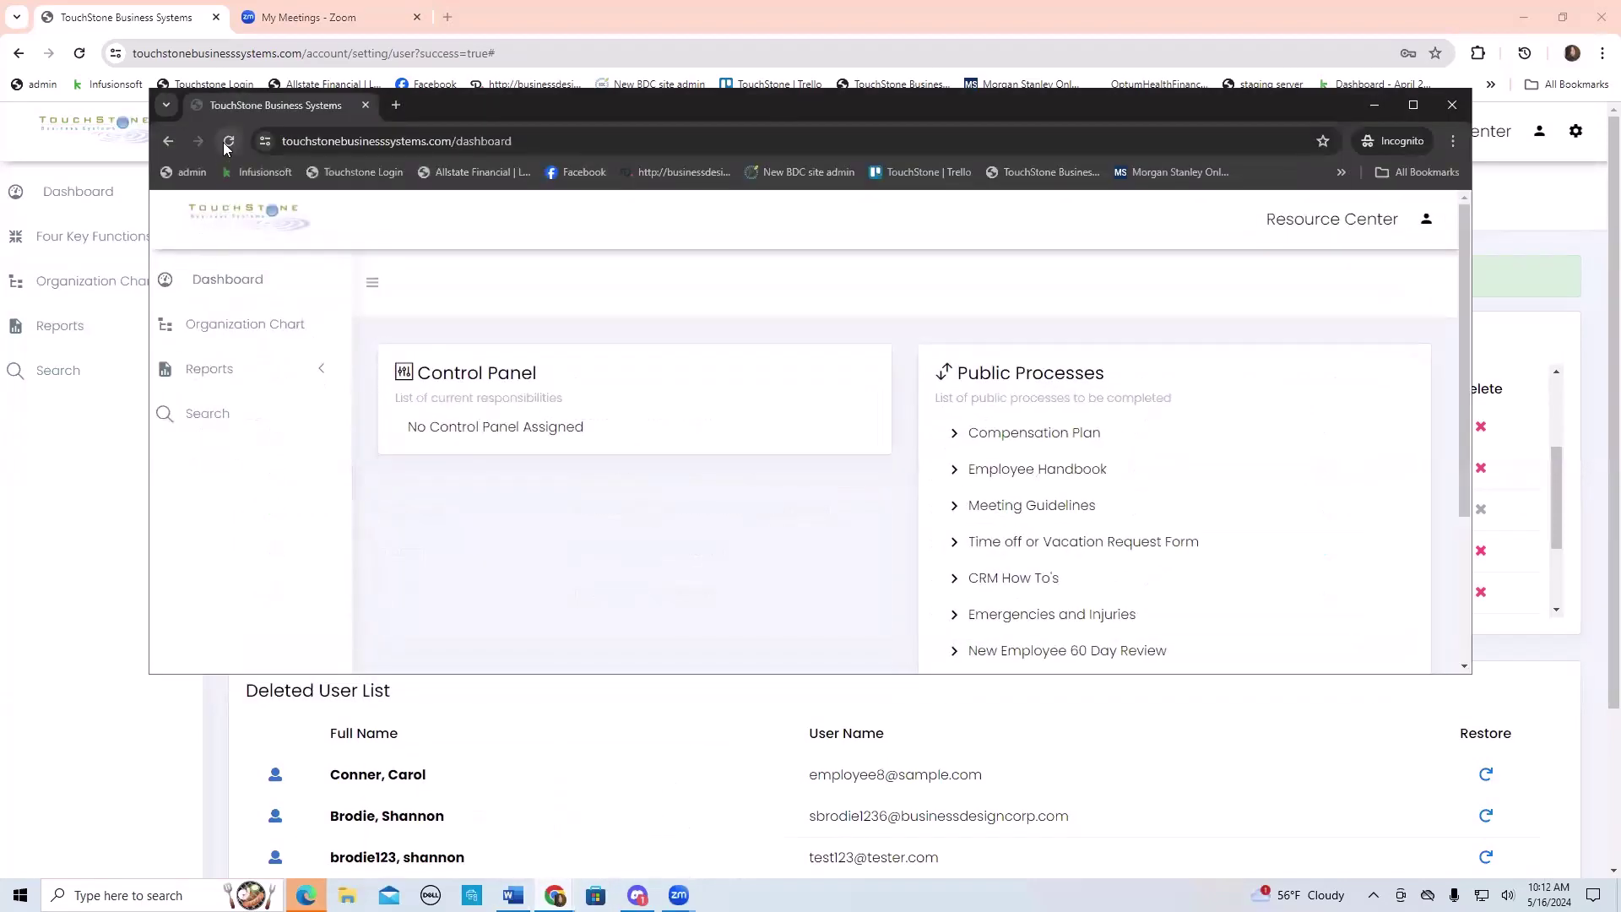
left_click(225, 144)
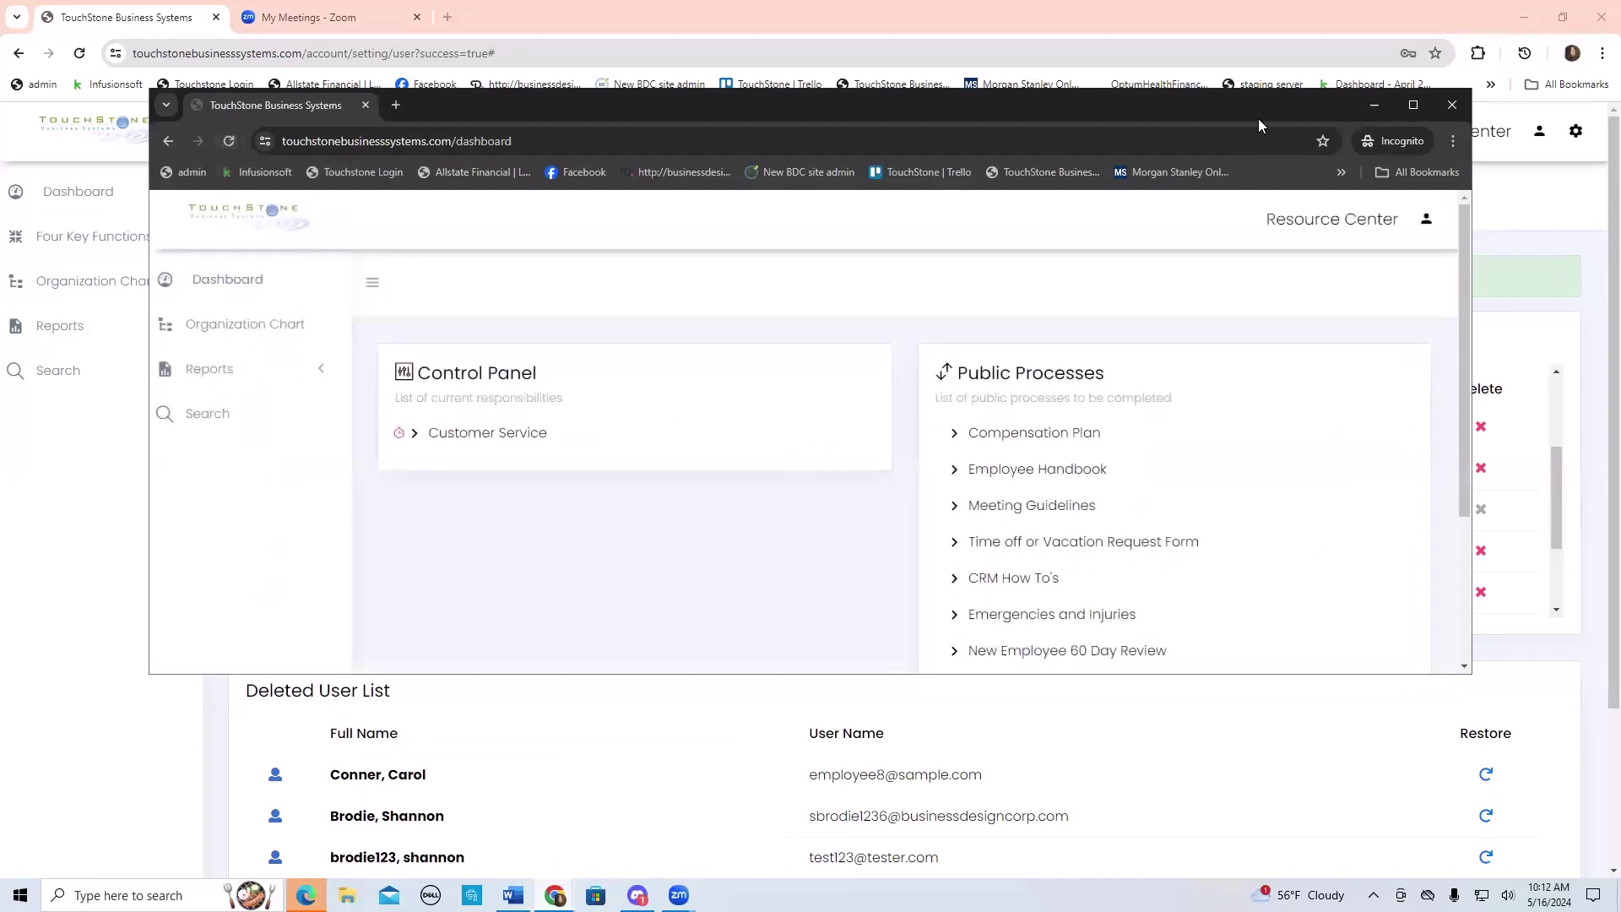
left_click(1414, 106)
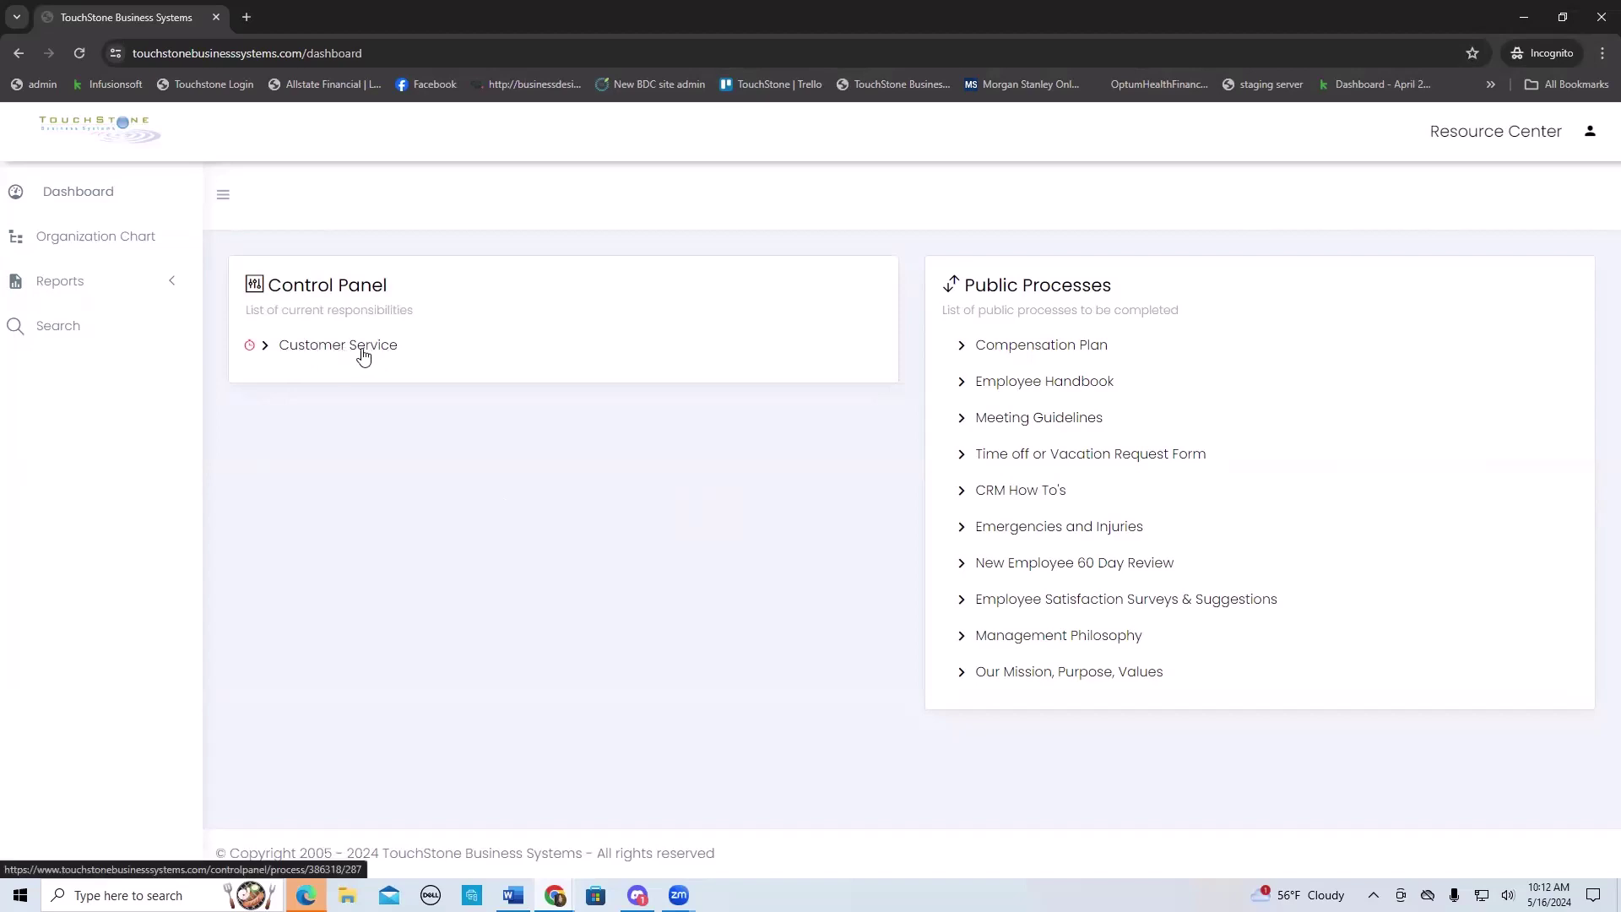
- Open the Customer Service control panel and expand its Default List processes
left_click(325, 350)
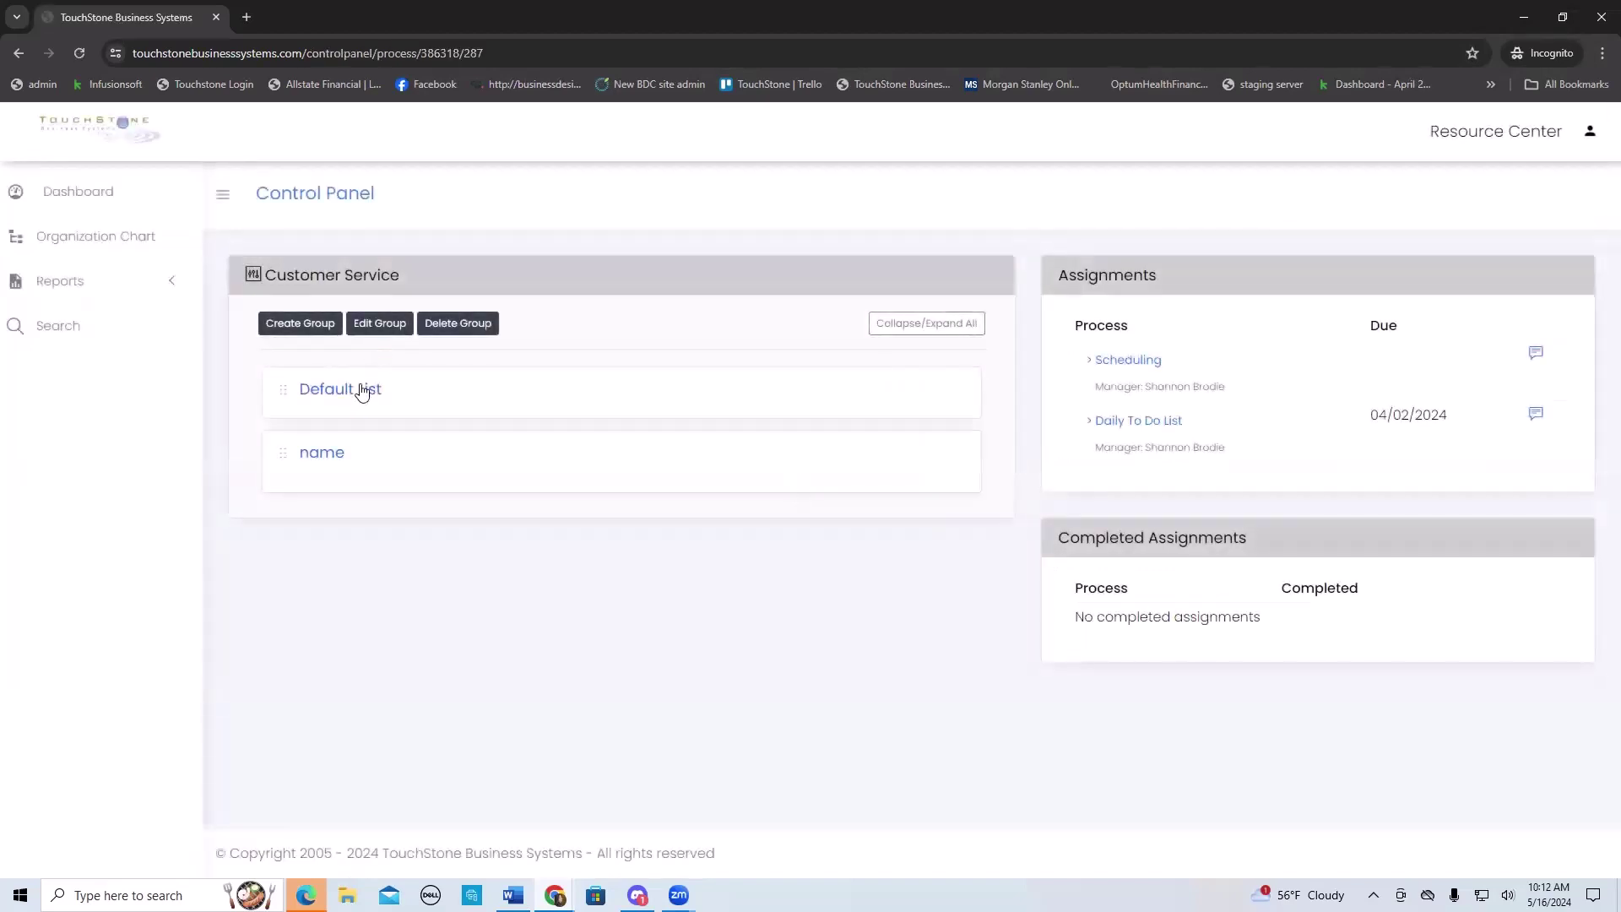
left_click(361, 389)
scroll(568, 478, "down", 3)
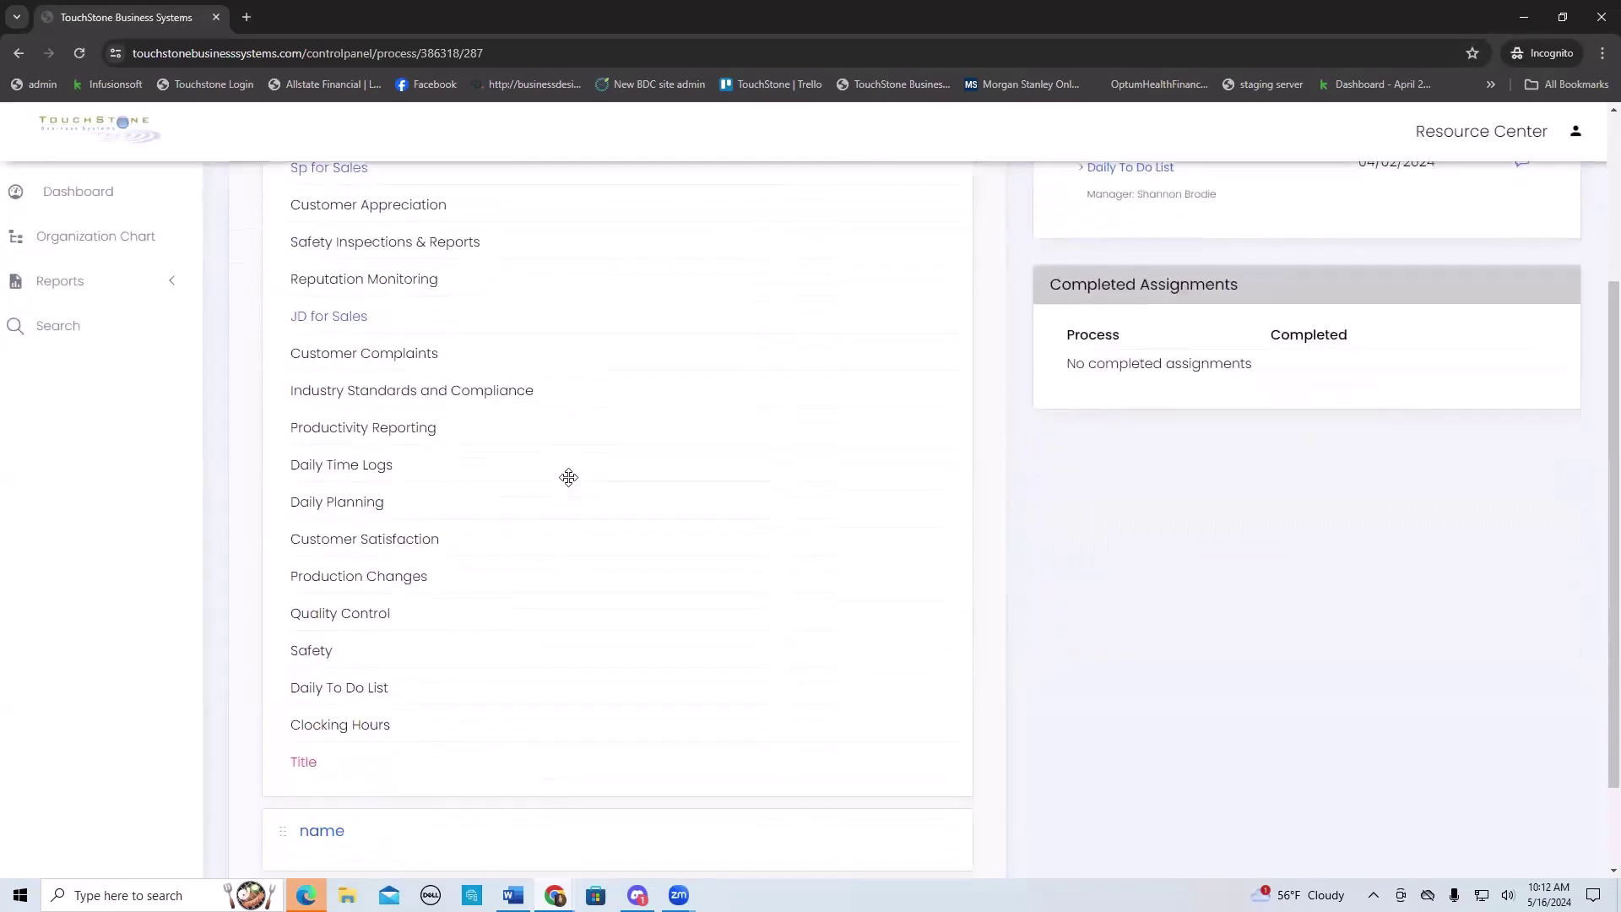
scroll(569, 478, "up", 2)
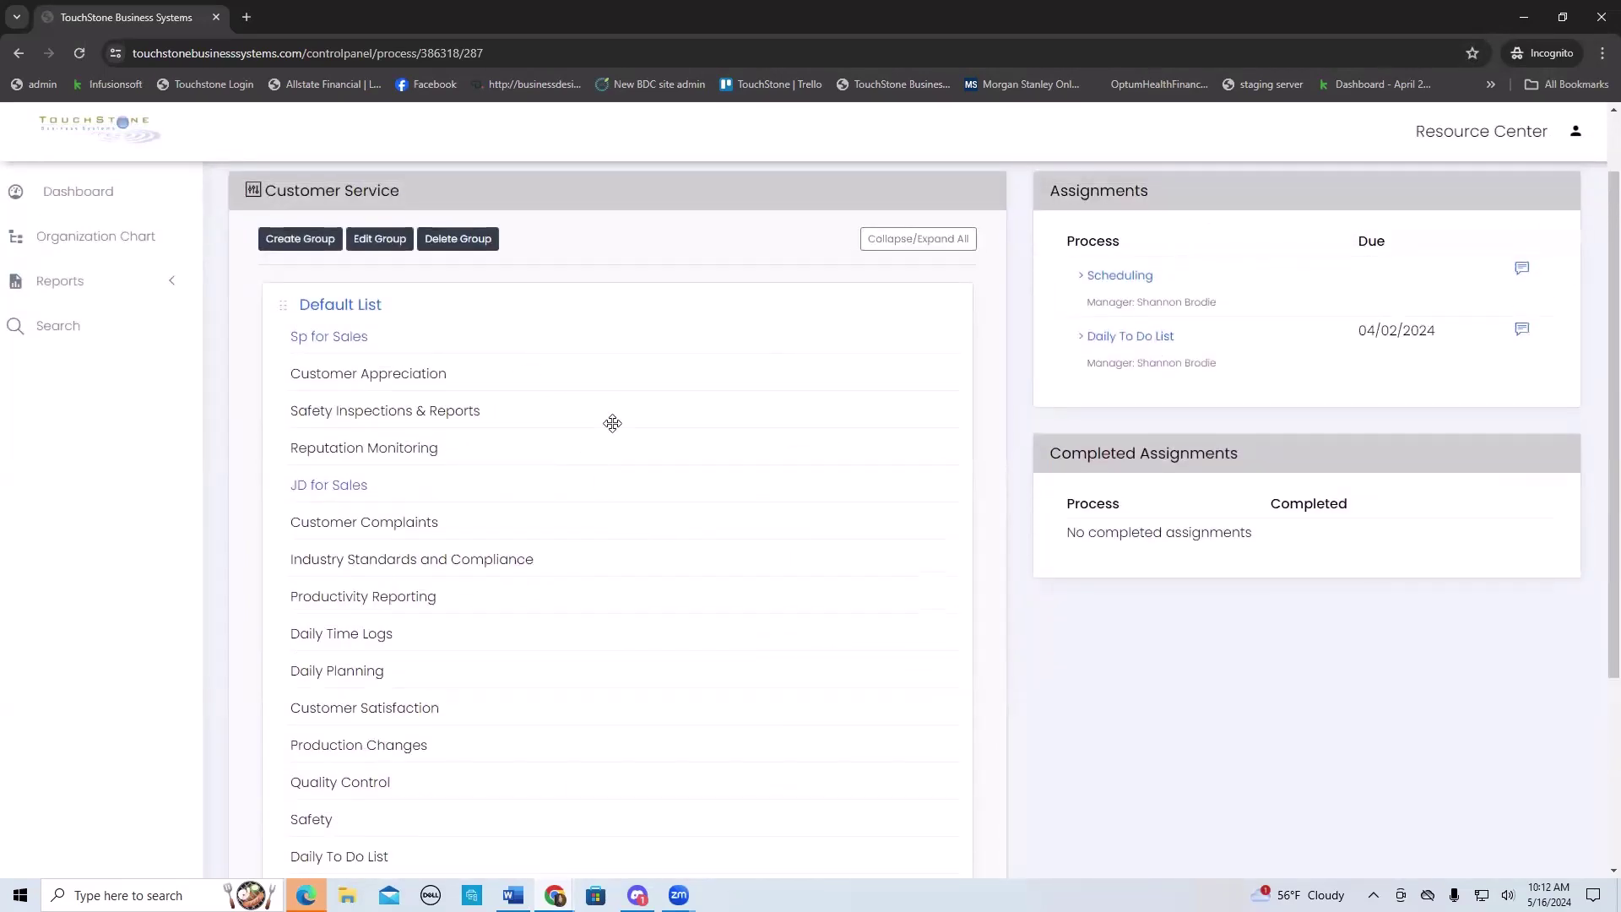
scroll(621, 463, "up", 1)
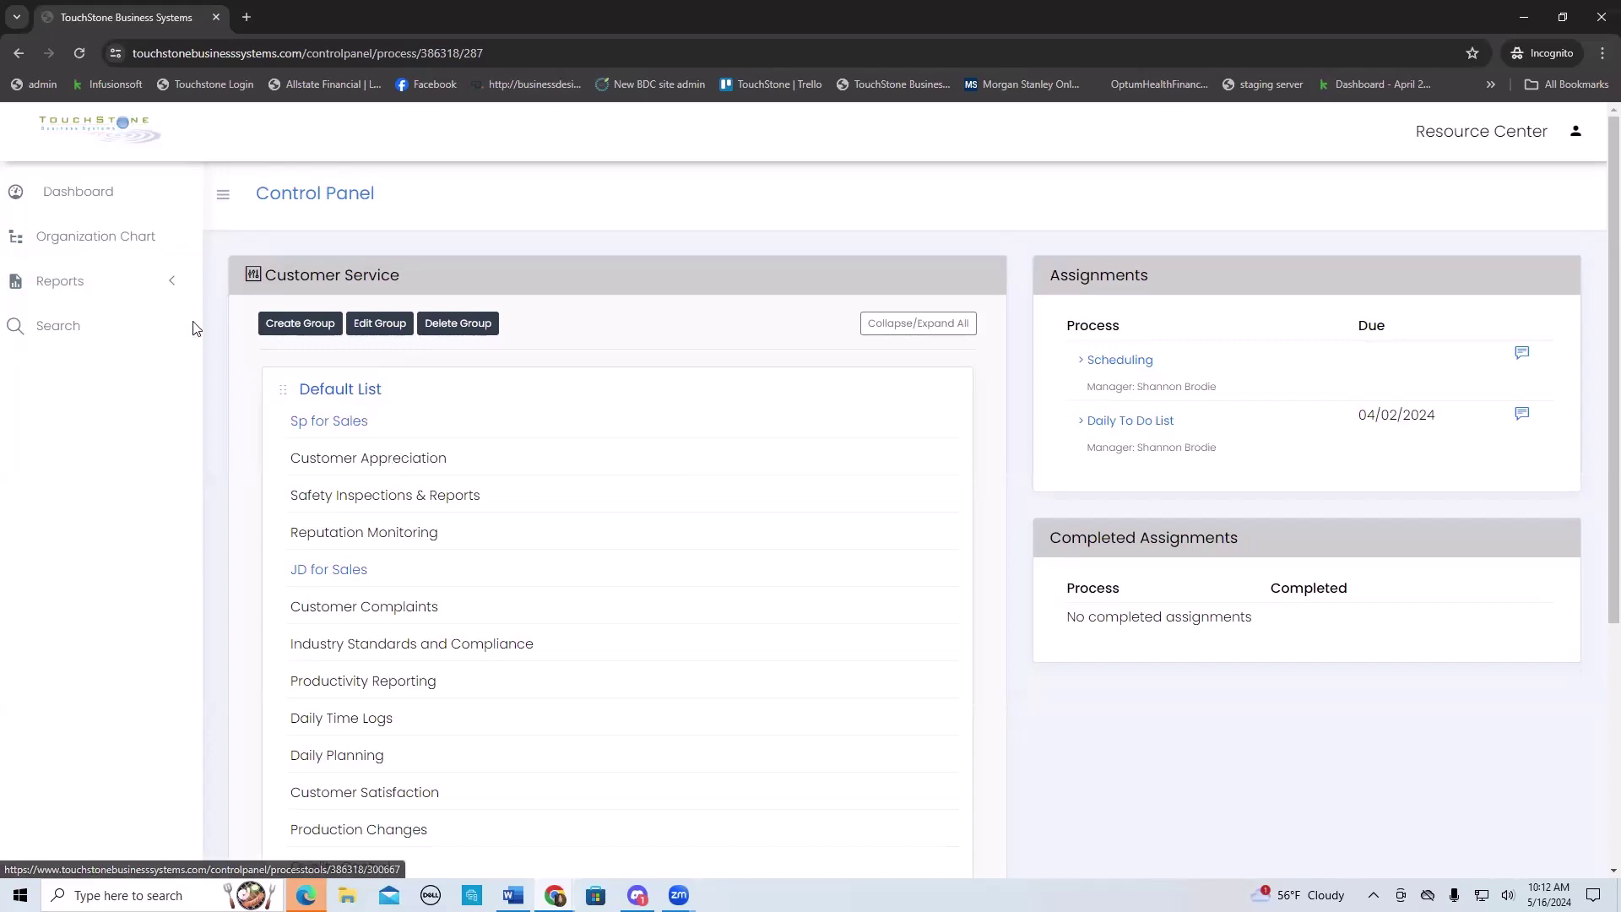
- Open the Organization Chart, reload it, and pan to show the Untitled box
left_click(70, 242)
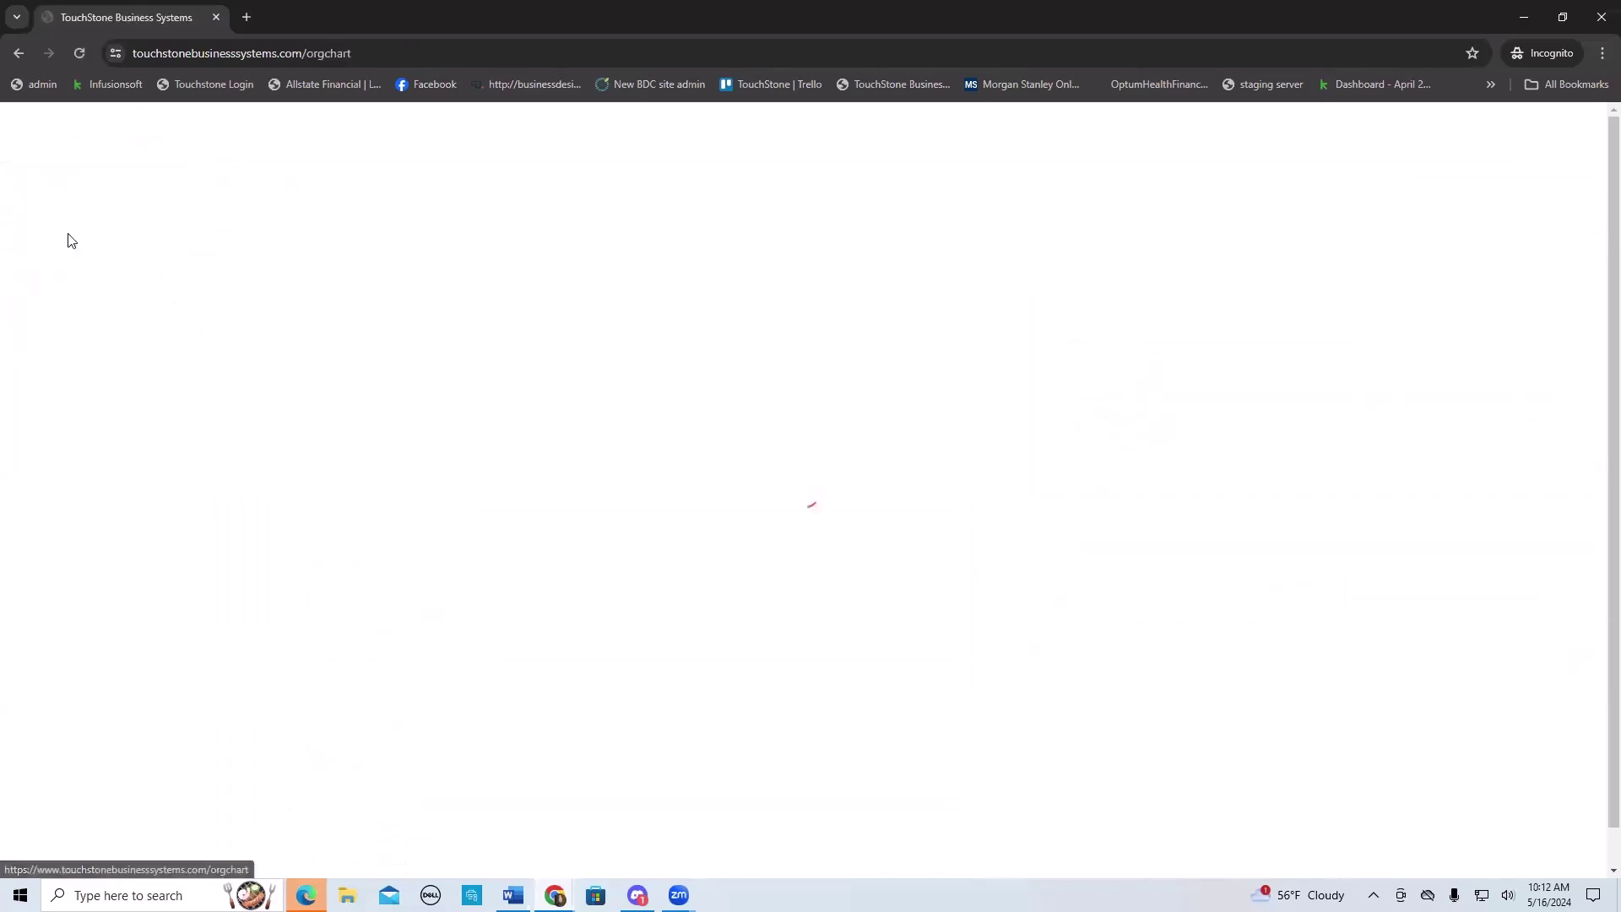
mouse_move(498, 363)
left_mouse_down()
mouse_move(394, 347)
mouse_move(817, 405)
mouse_move(473, 353)
left_mouse_up()
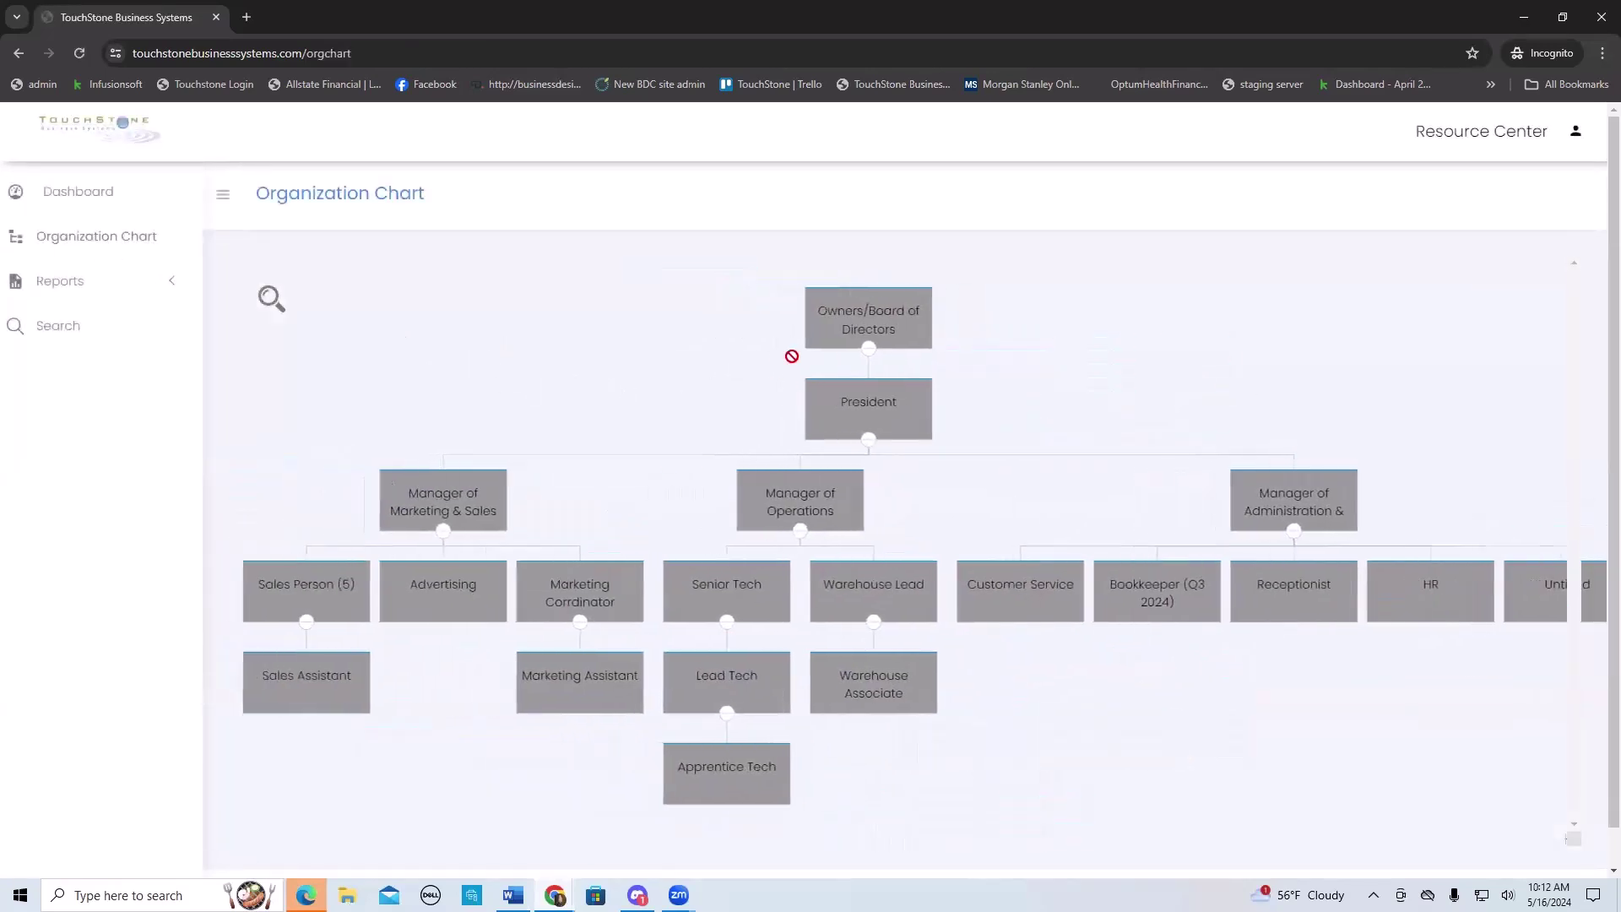
left_click(79, 53)
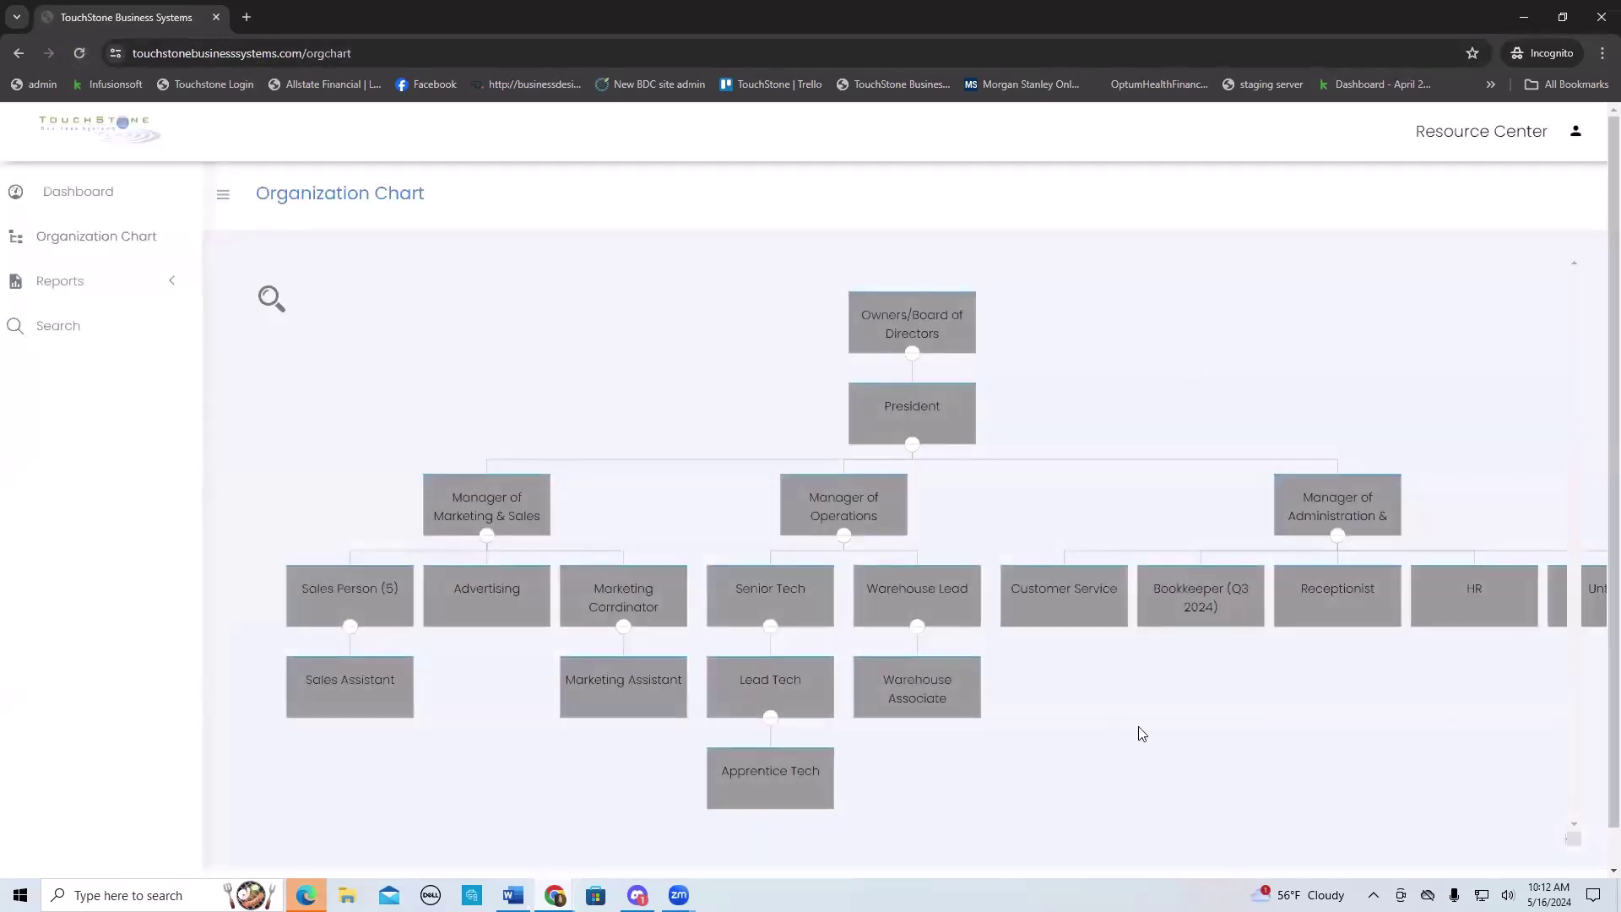
left_click_drag(1187, 326, 999, 351)
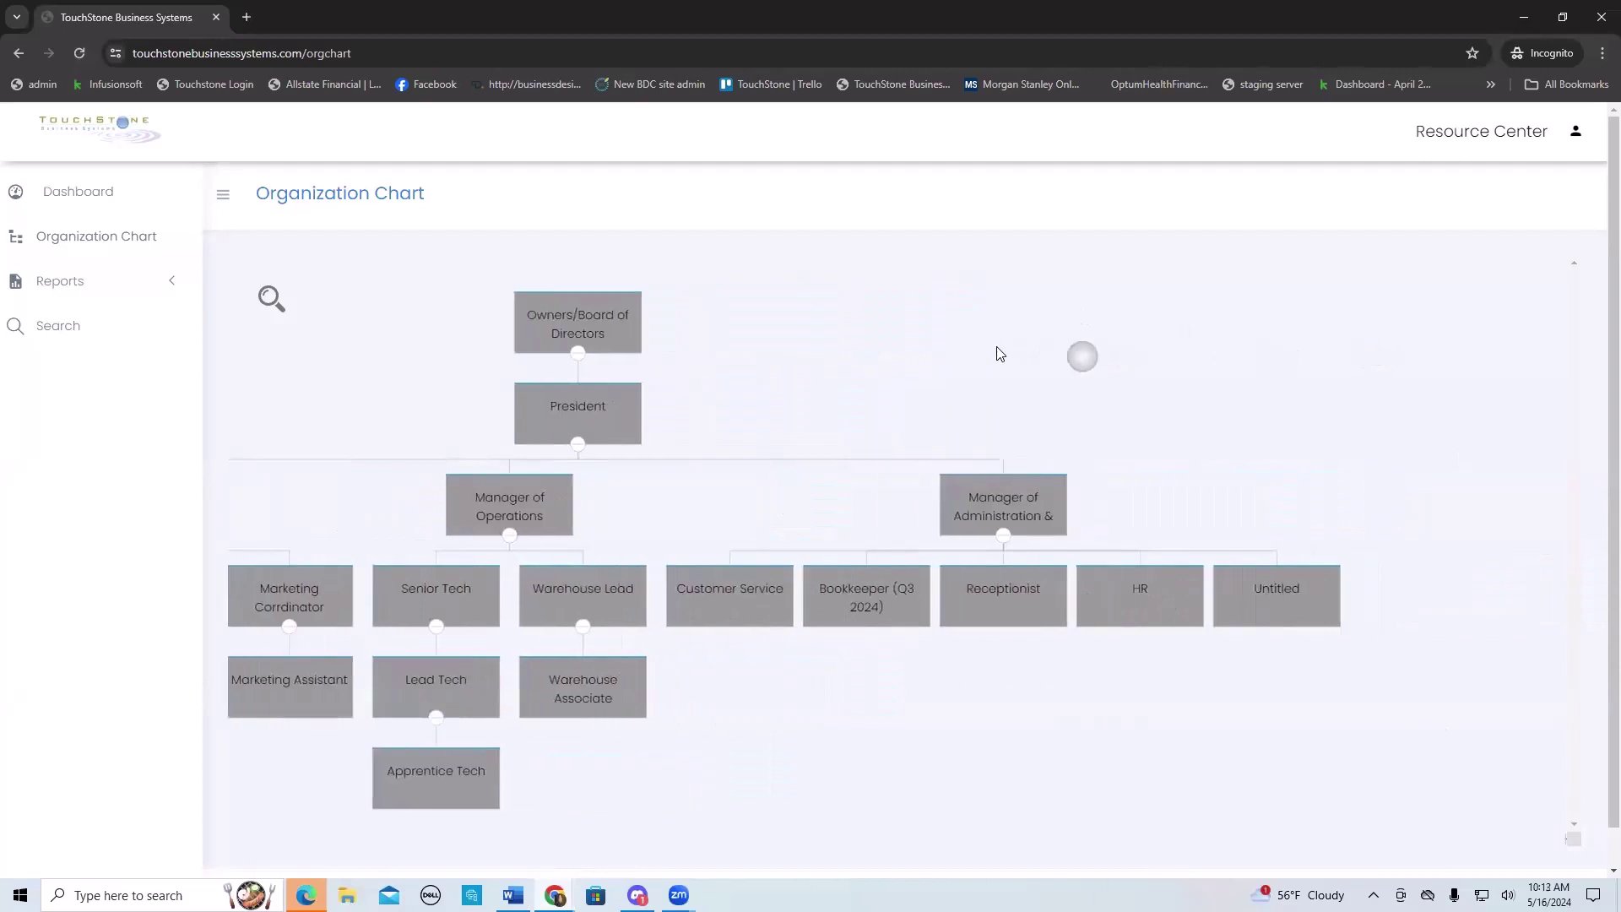
- Log the employee out and close the incognito window
left_click(1575, 139)
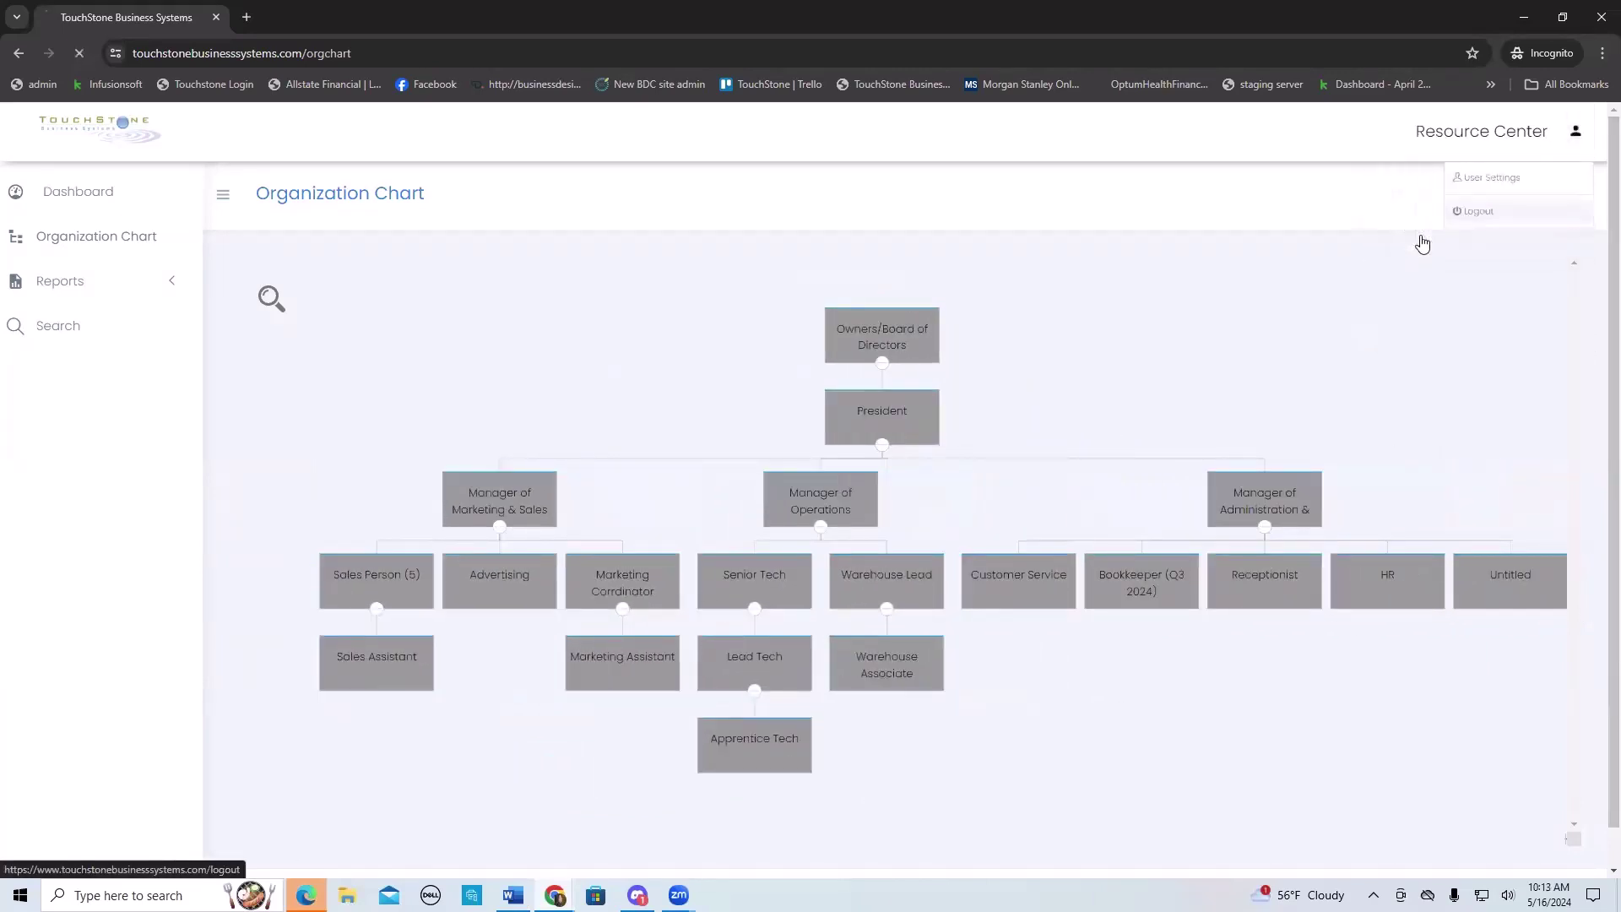
left_click(1422, 244)
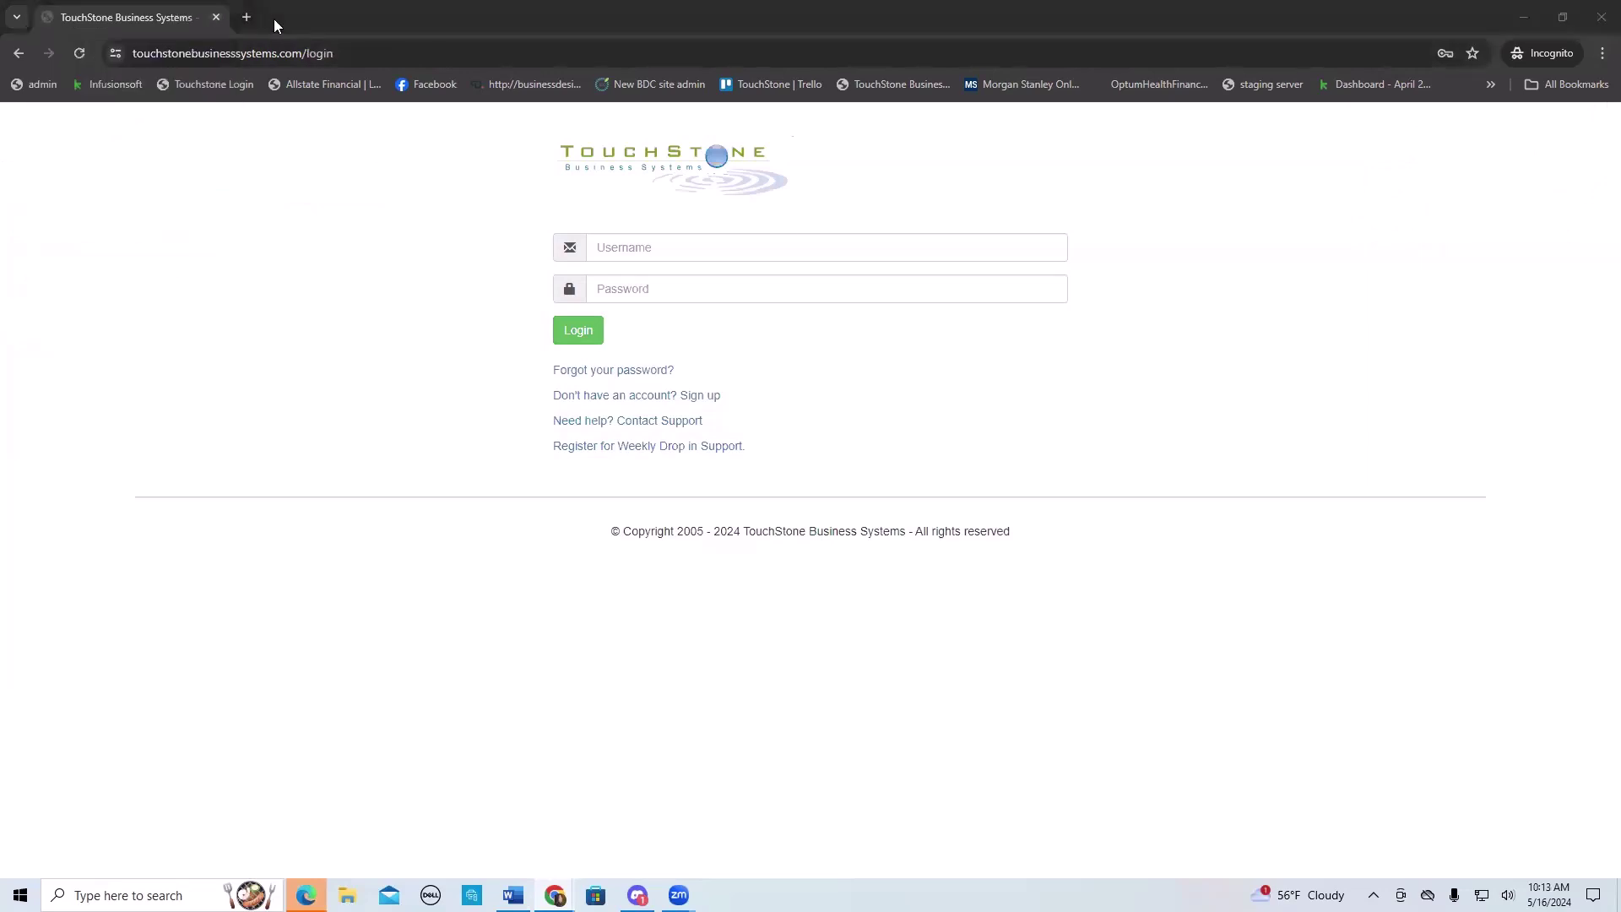
left_click(1601, 17)
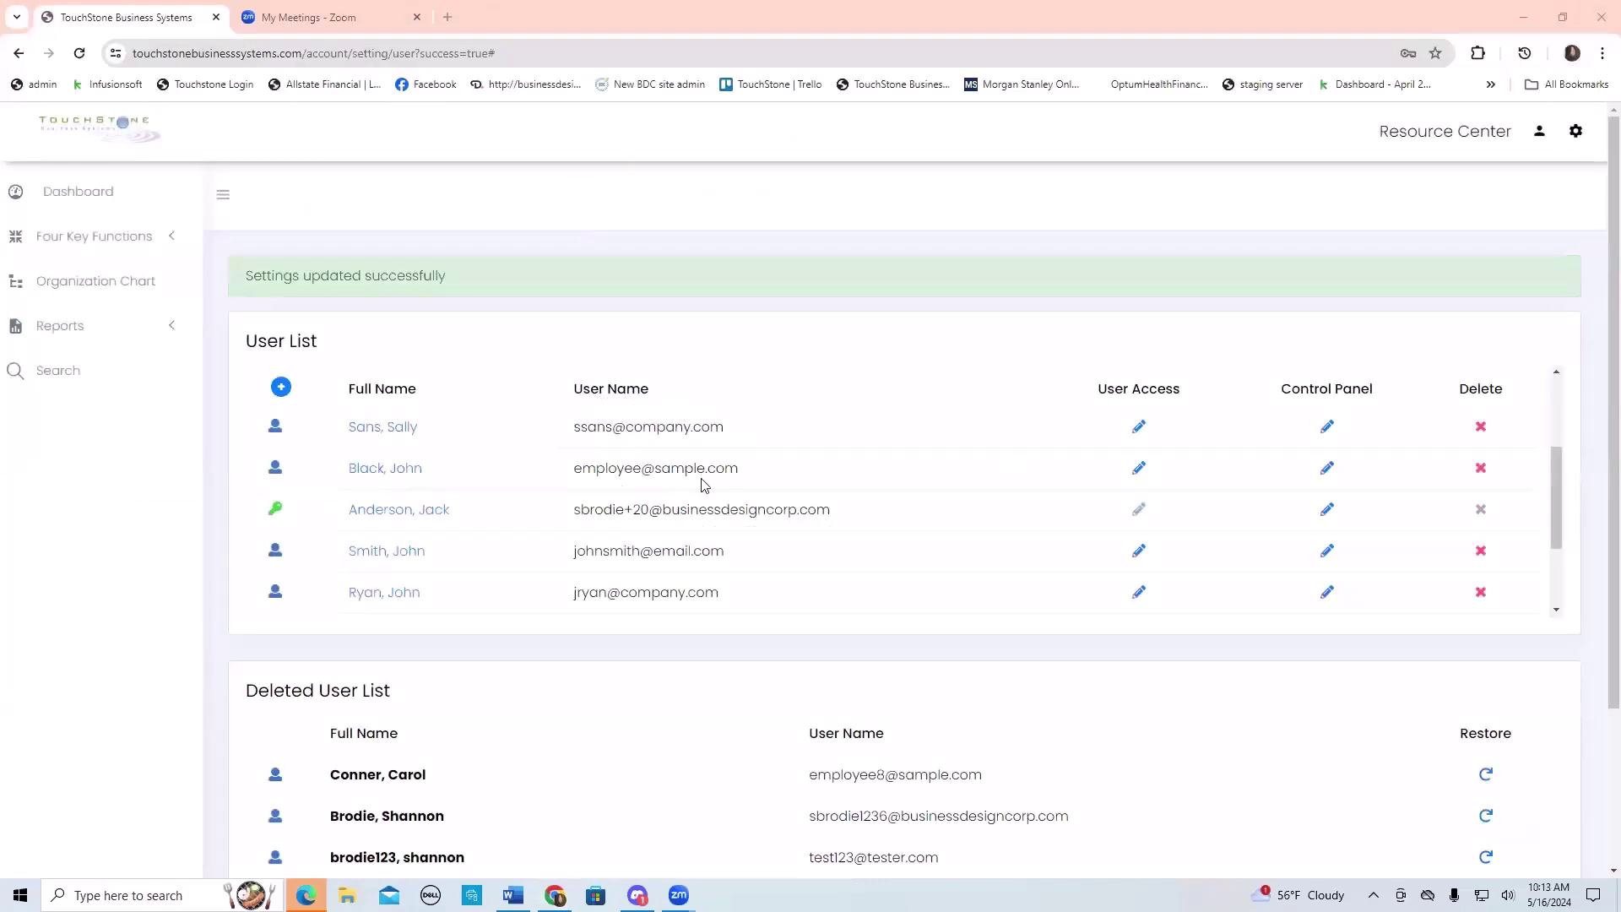
- Review the employee's User Access settings, then close the dialog
left_click(1139, 467)
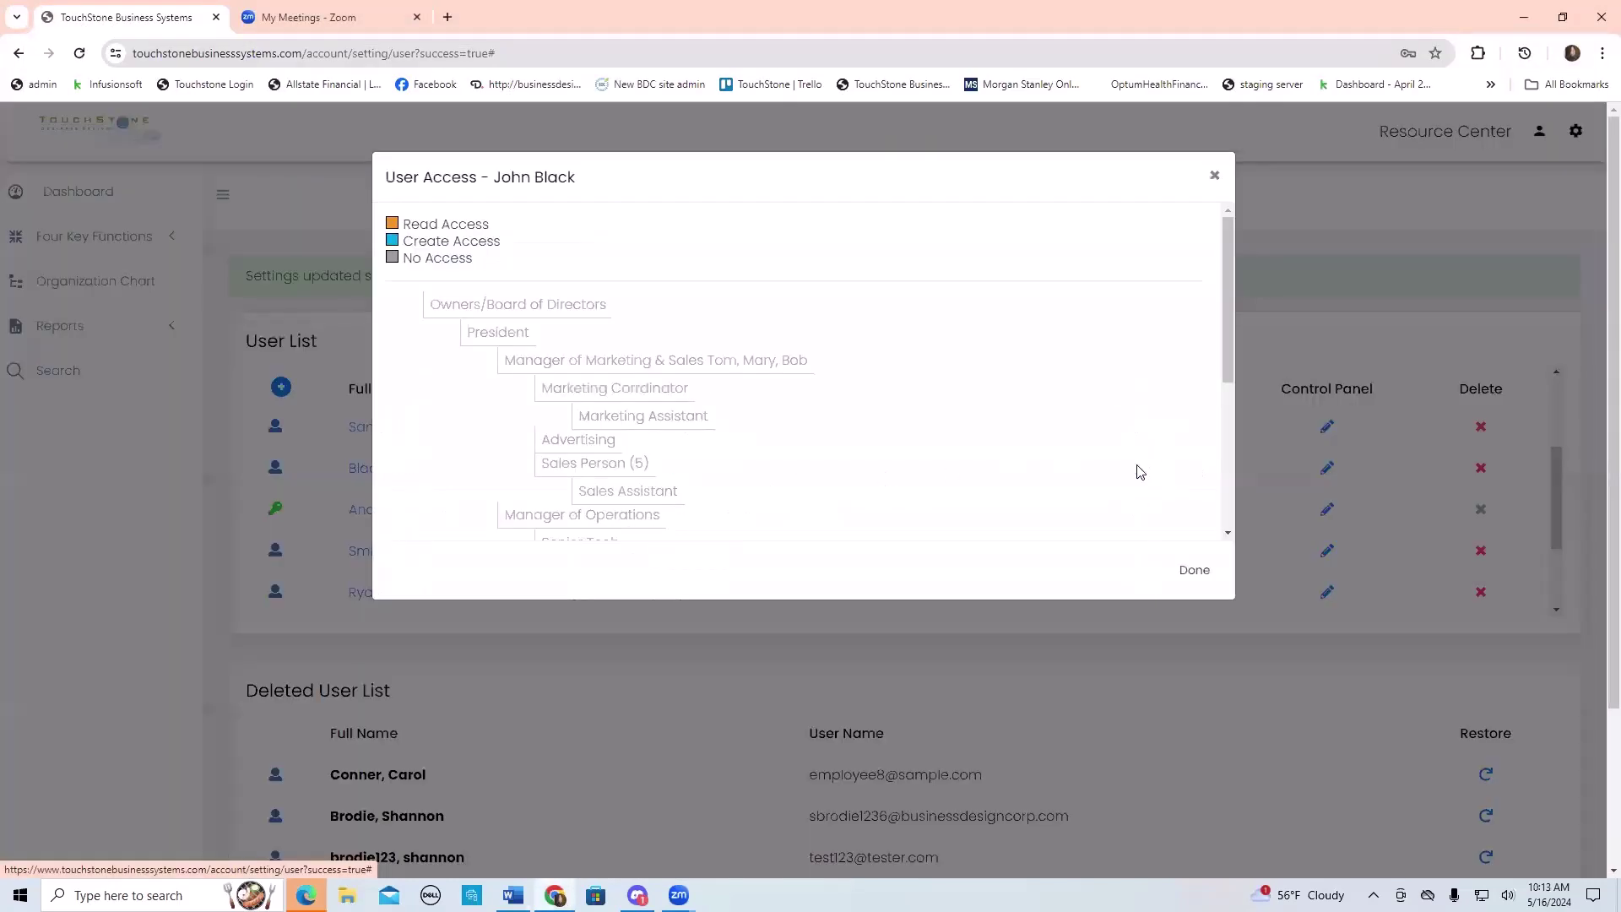
scroll(1138, 472, "down", 3)
scroll(916, 463, "up", 5)
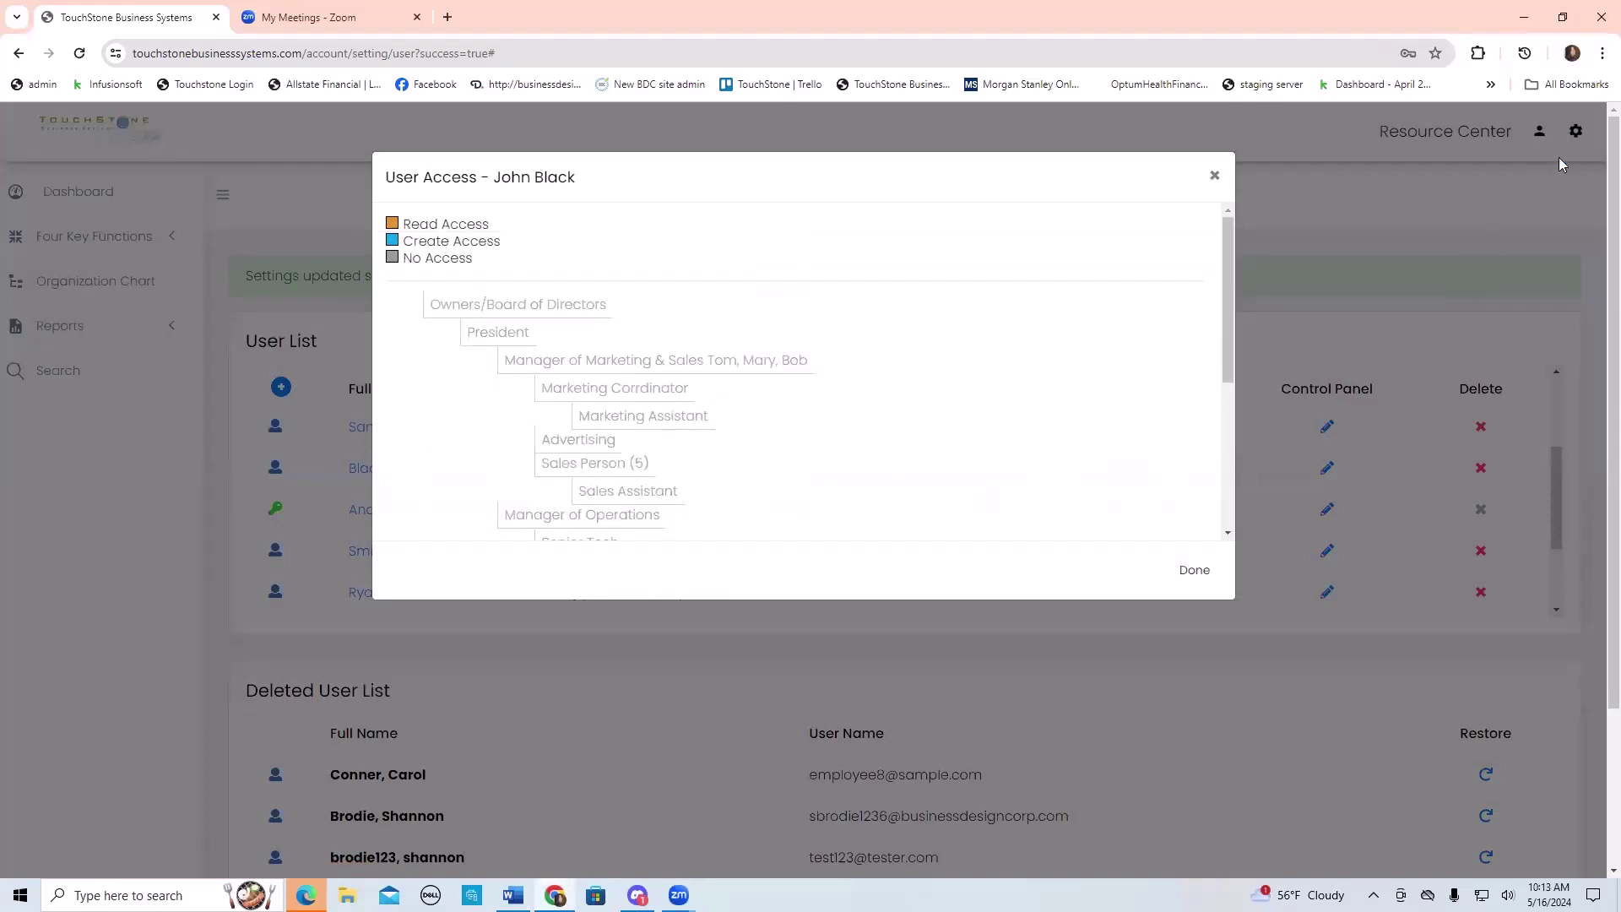
left_click(1214, 175)
- Log out, log back in with saved credentials, and go to User Accounts
left_click(1540, 146)
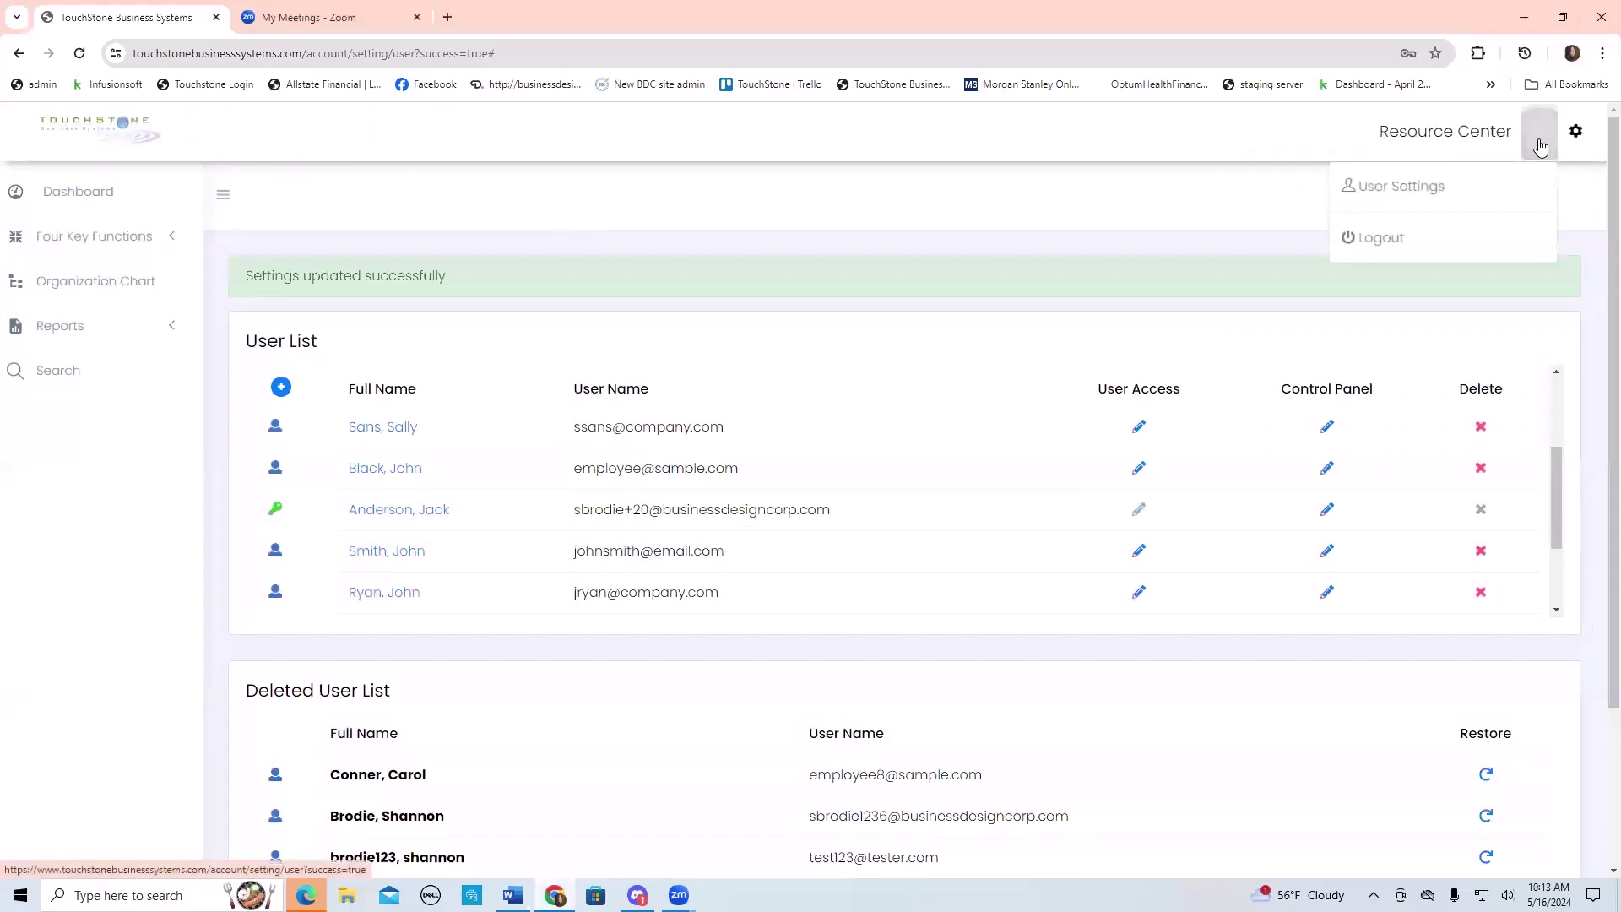
left_click(1393, 251)
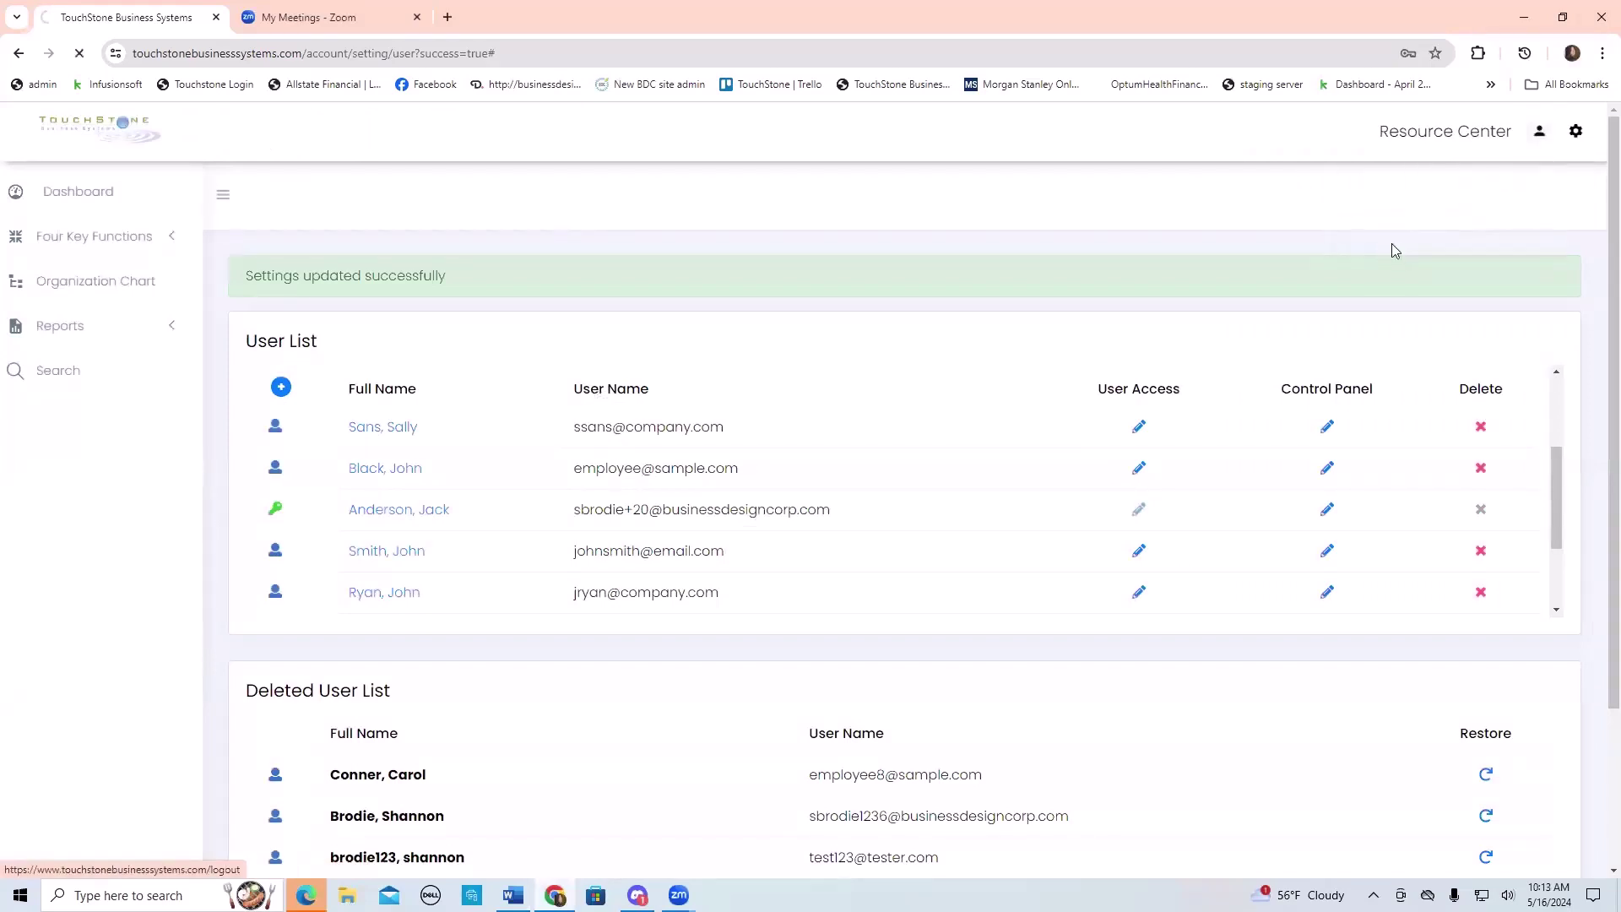
left_click(584, 336)
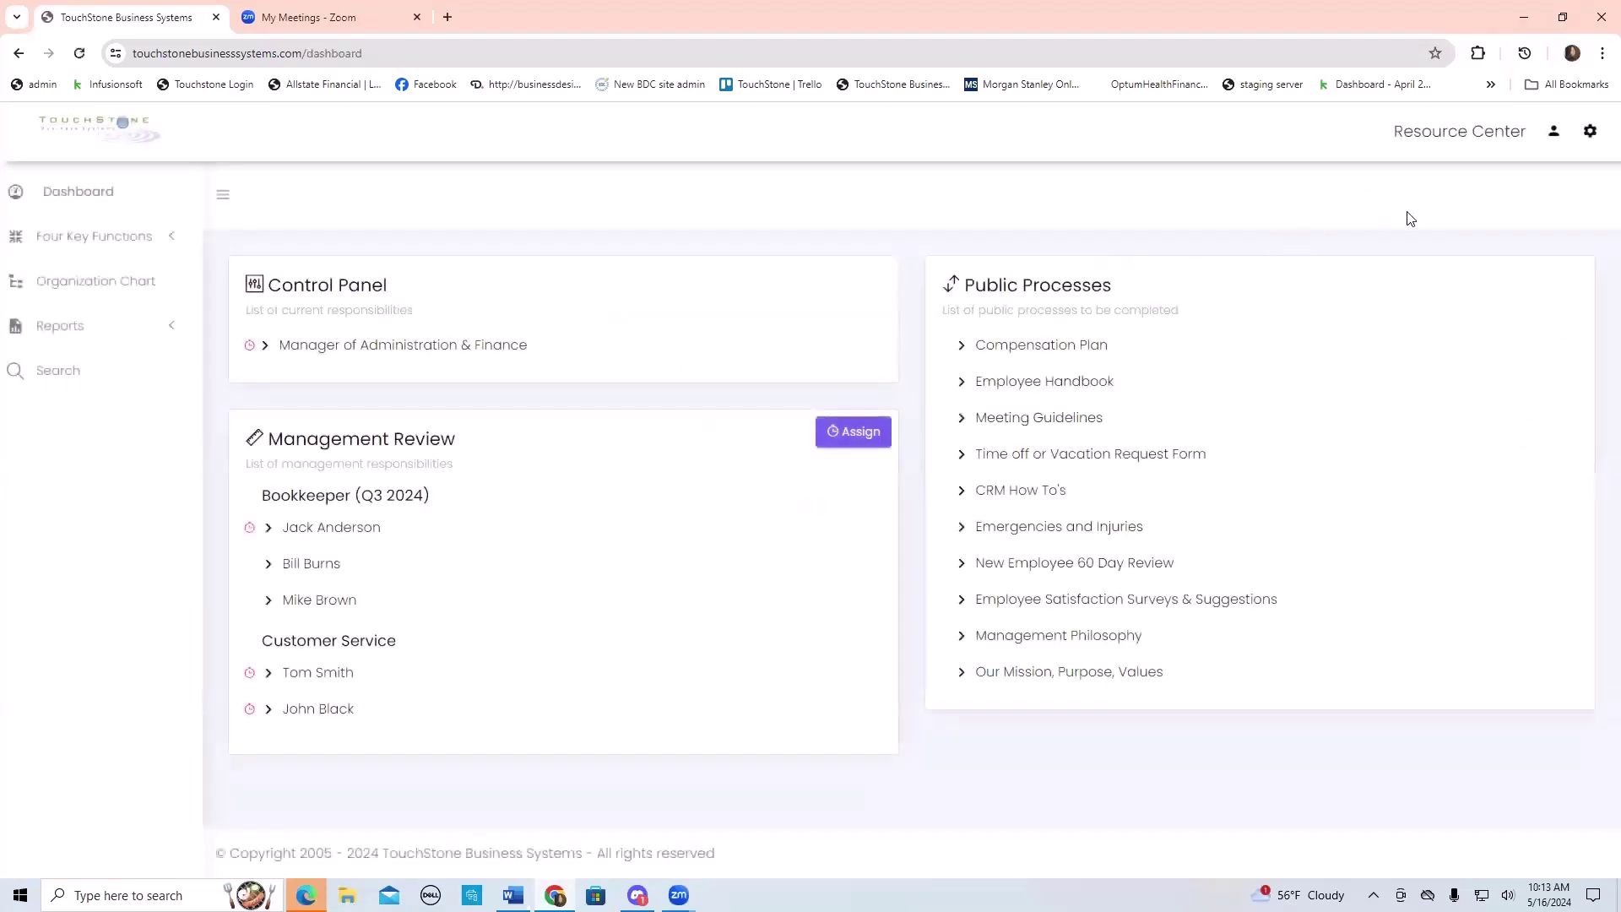
left_click(1589, 131)
left_click(1467, 195)
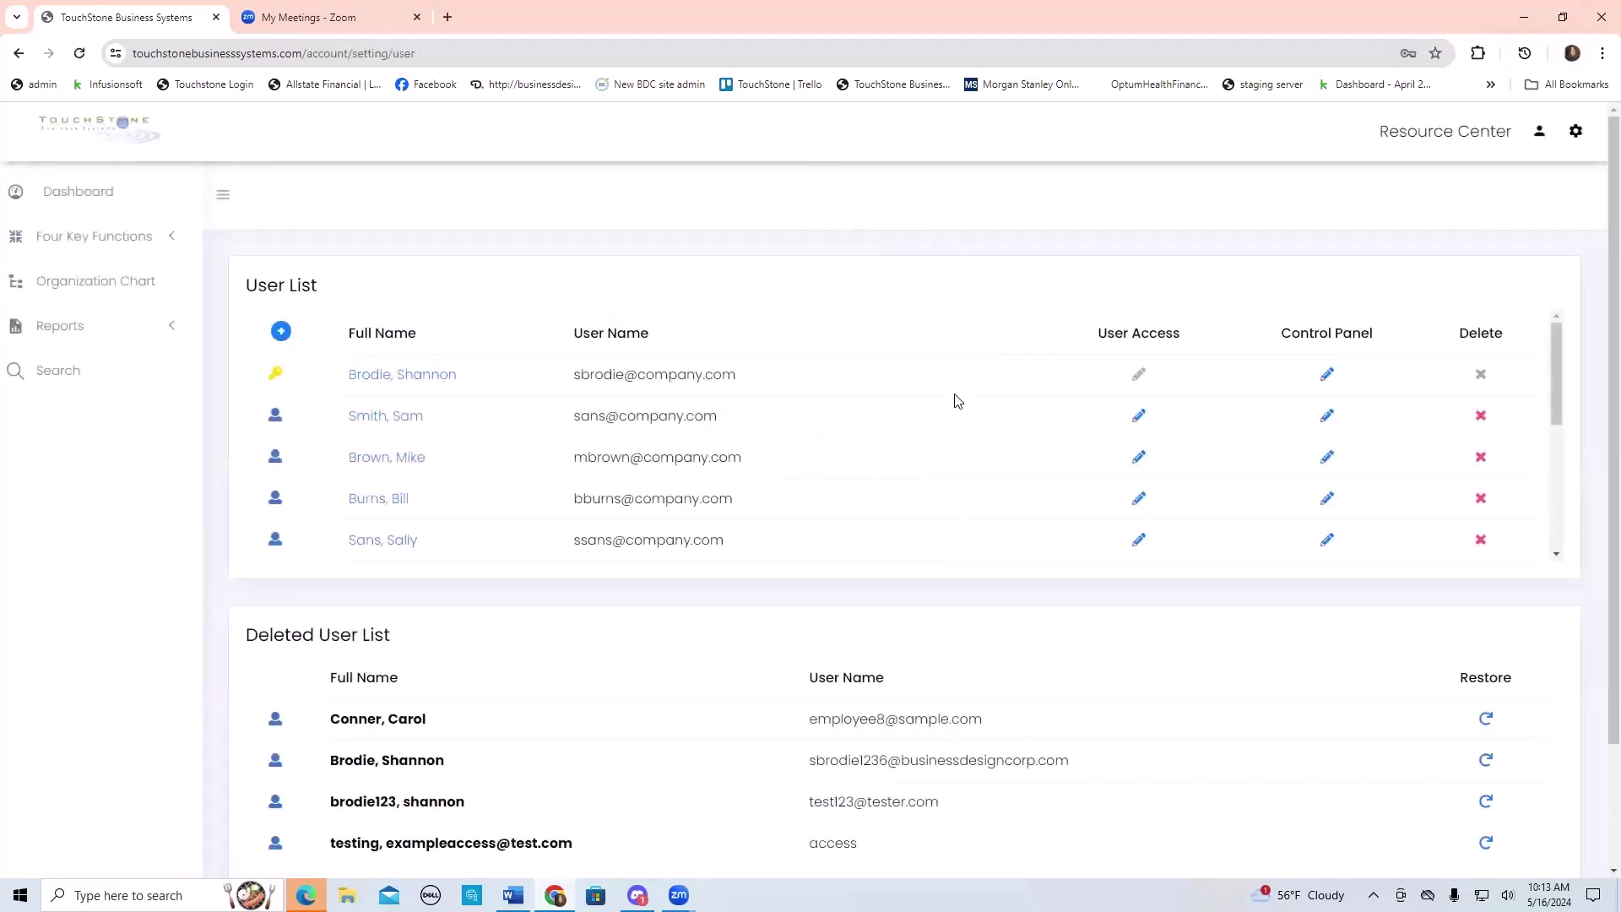
- Give the second user Staff access to the Bookkeeper (Q3 2024) control panel and save
scroll(957, 400, "down", 1)
scroll(957, 399, "up", 1)
scroll(957, 398, "down", 2)
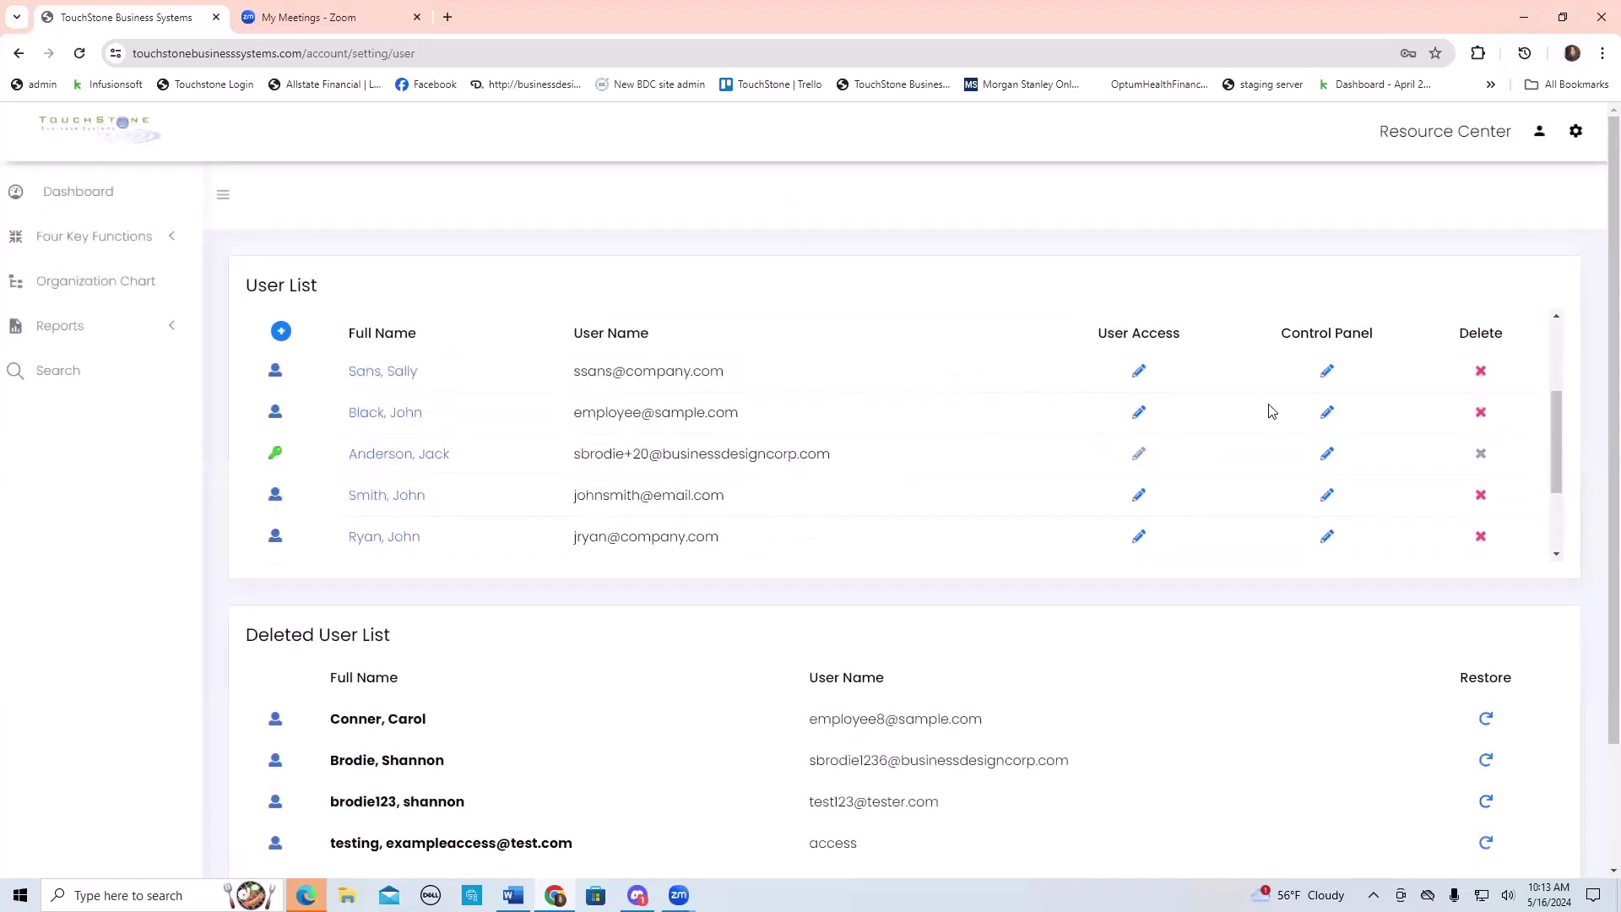
left_click(1328, 412)
scroll(1031, 447, "down", 3)
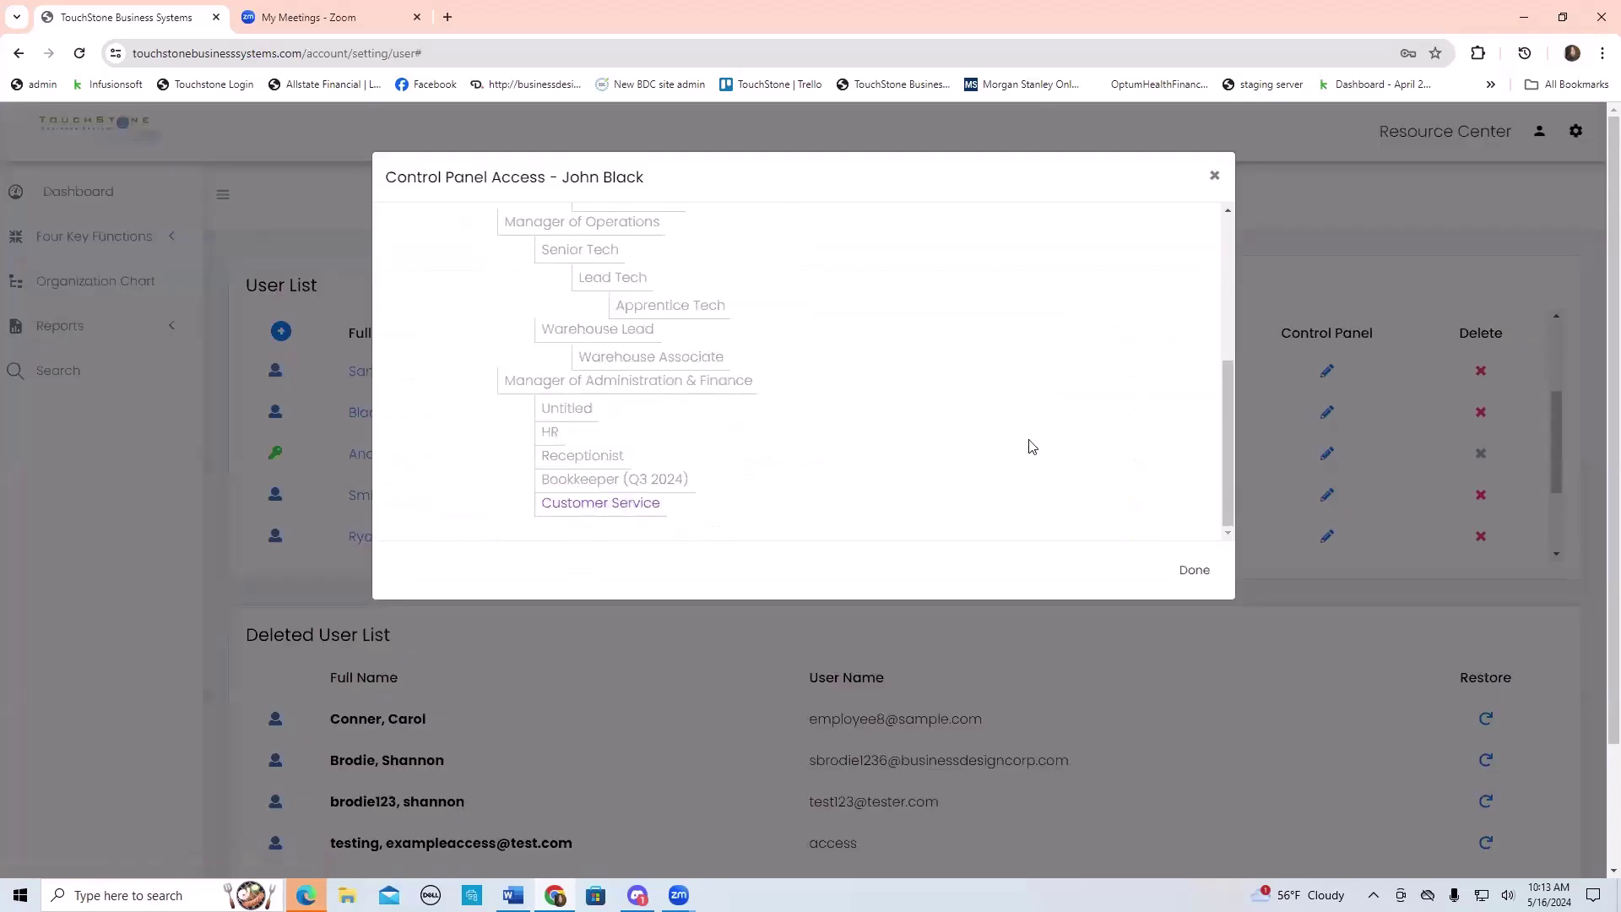
left_click(608, 473)
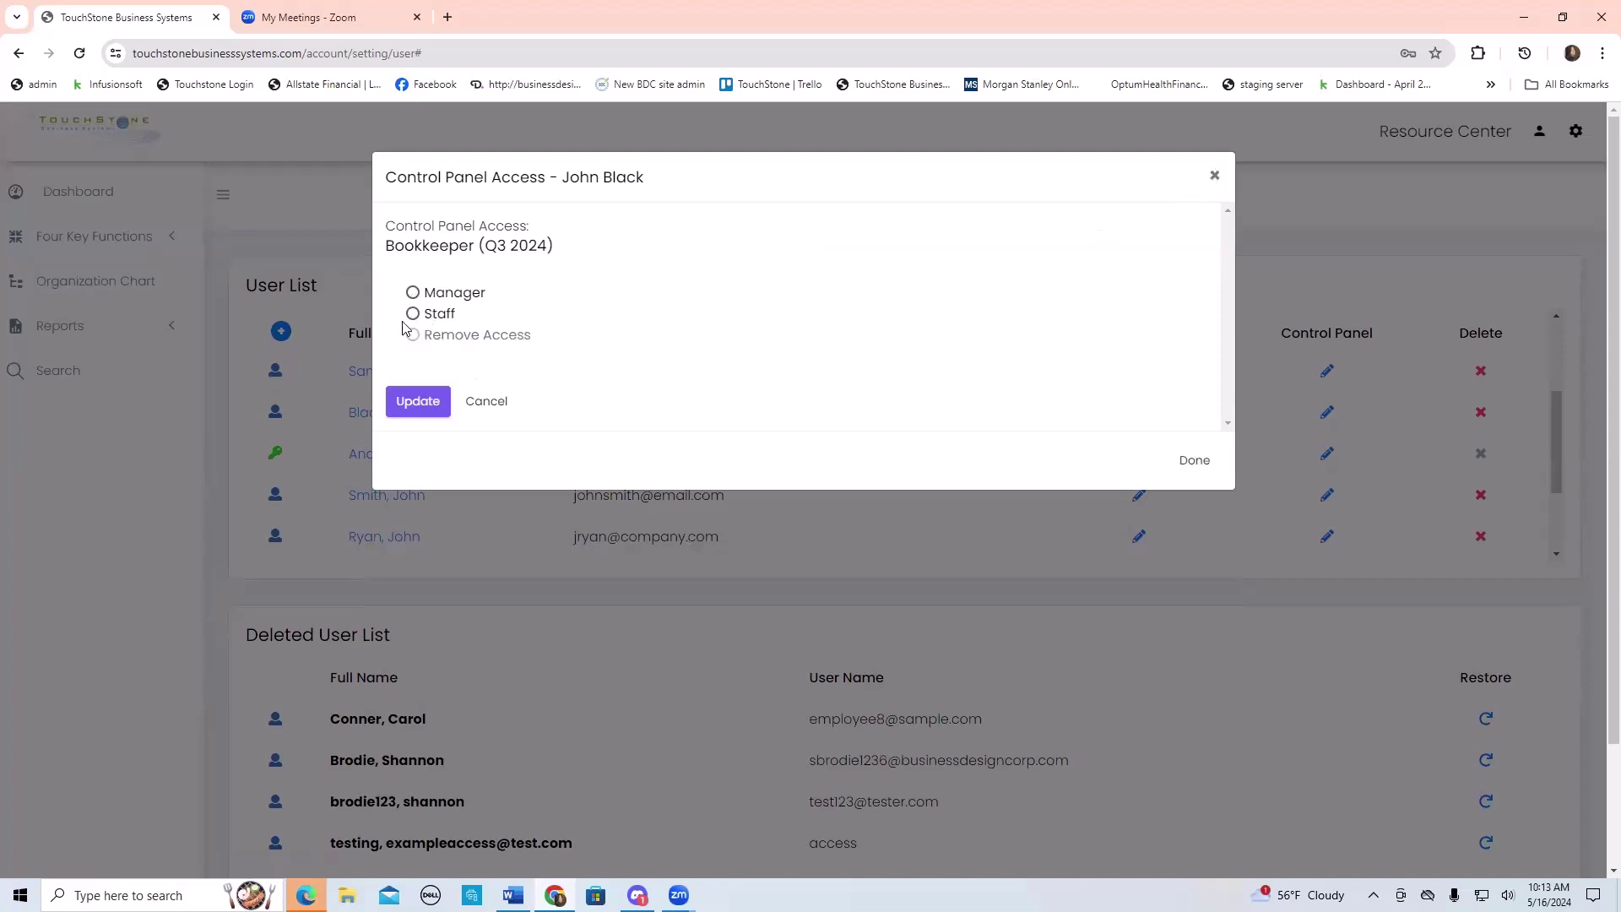
left_click(422, 314)
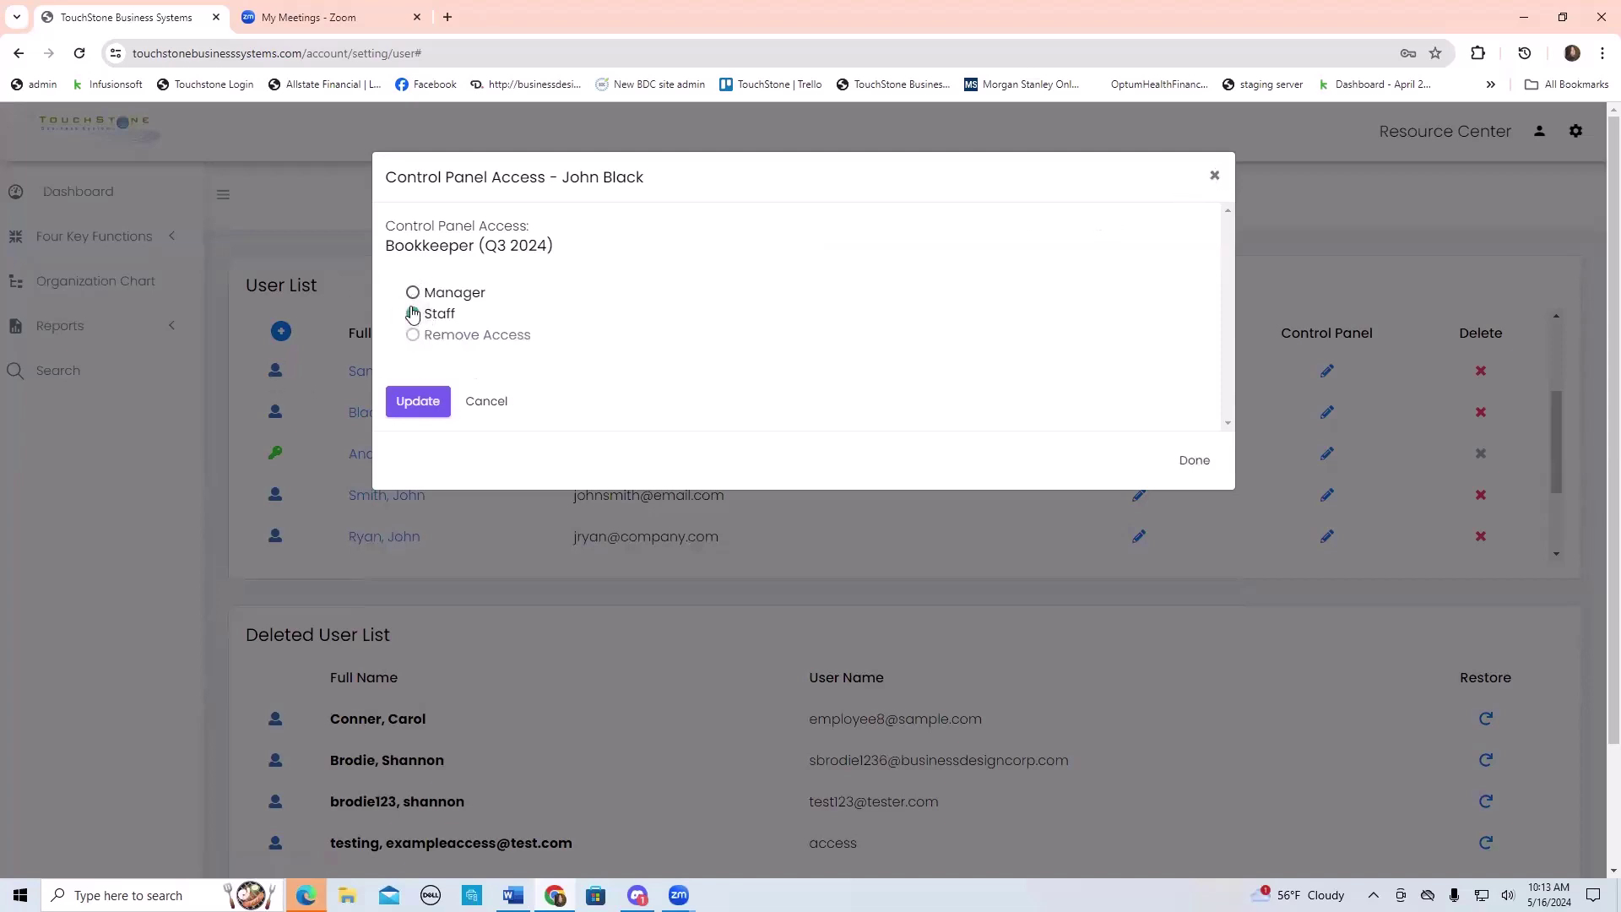
left_click(431, 402)
left_click(1190, 568)
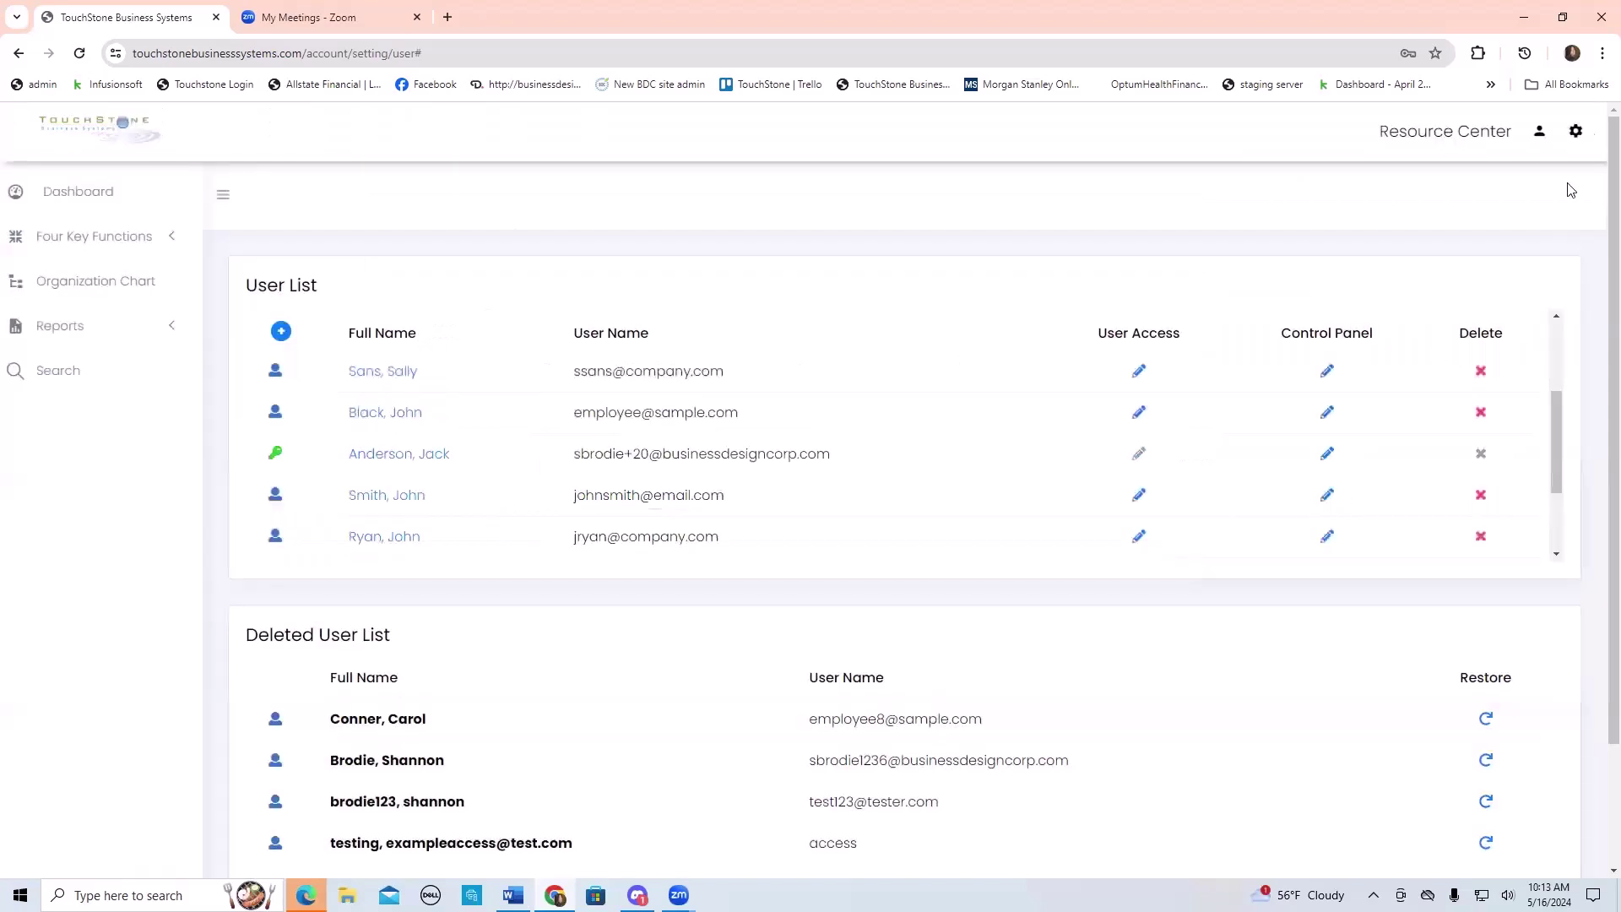
- Log out of the admin account and log in with the employee's saved login
left_click(1544, 135)
left_click(1368, 236)
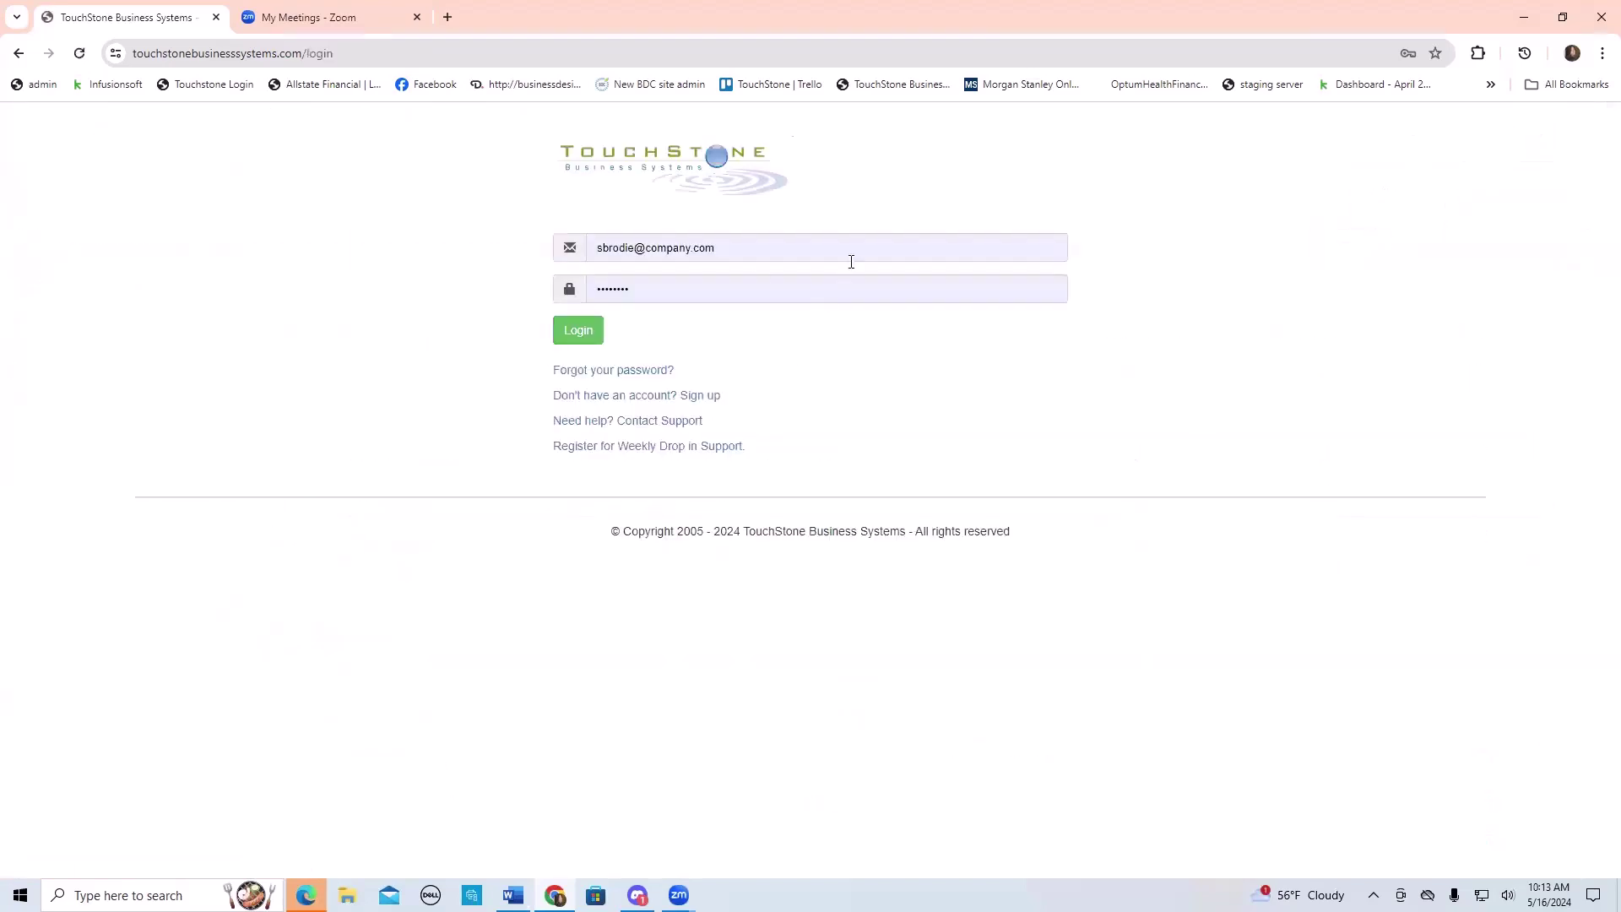
triple_click(745, 247)
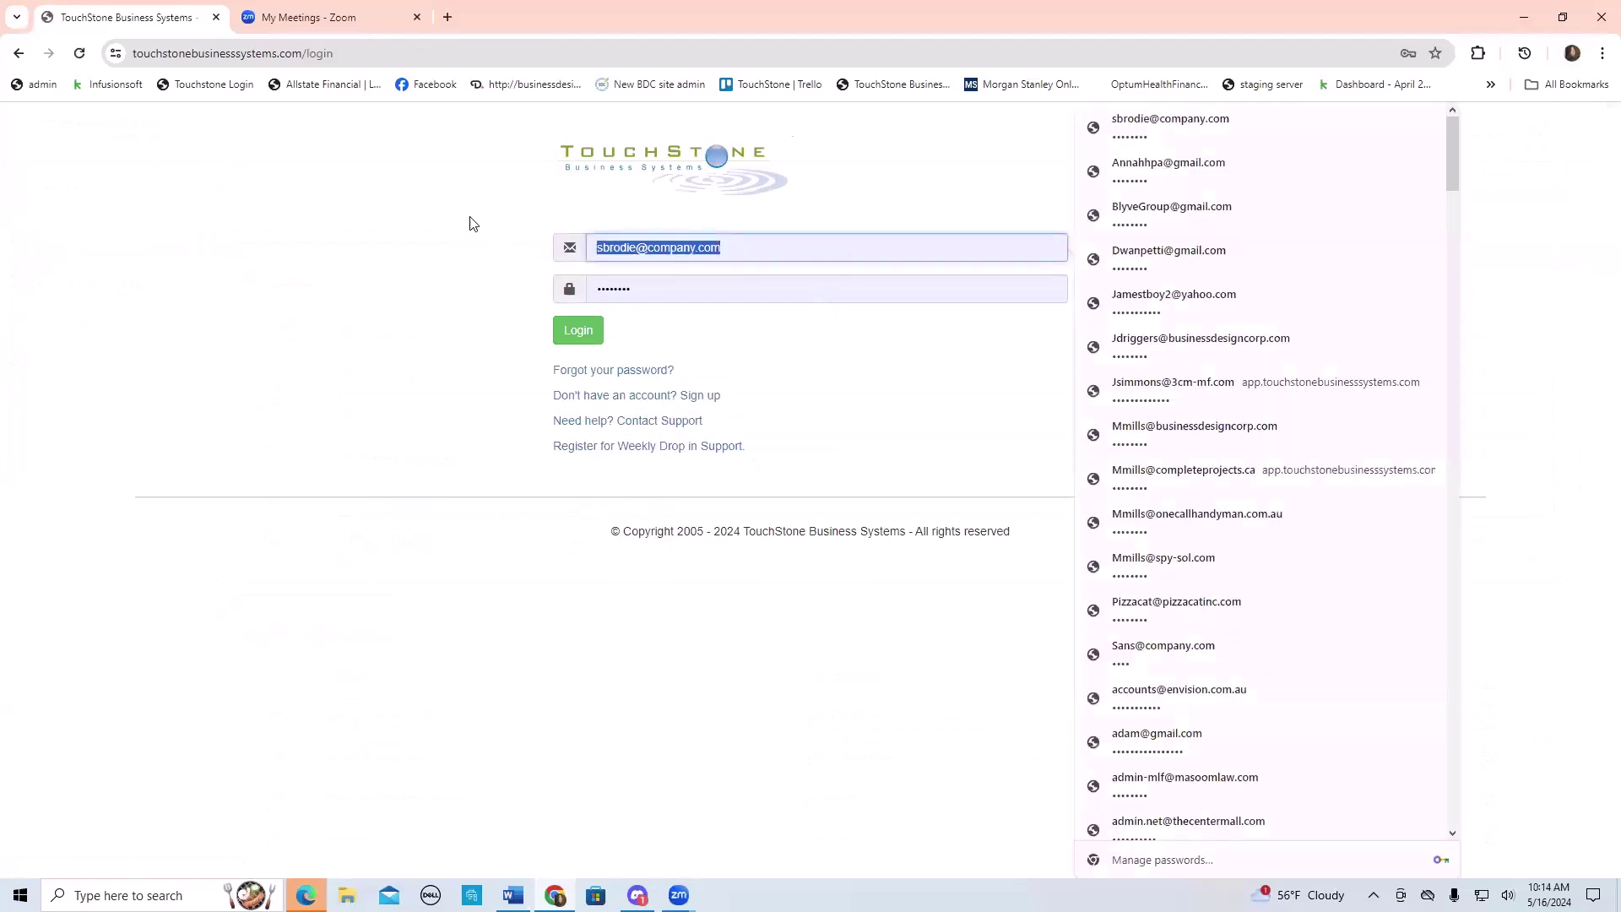
type("employee@sample")
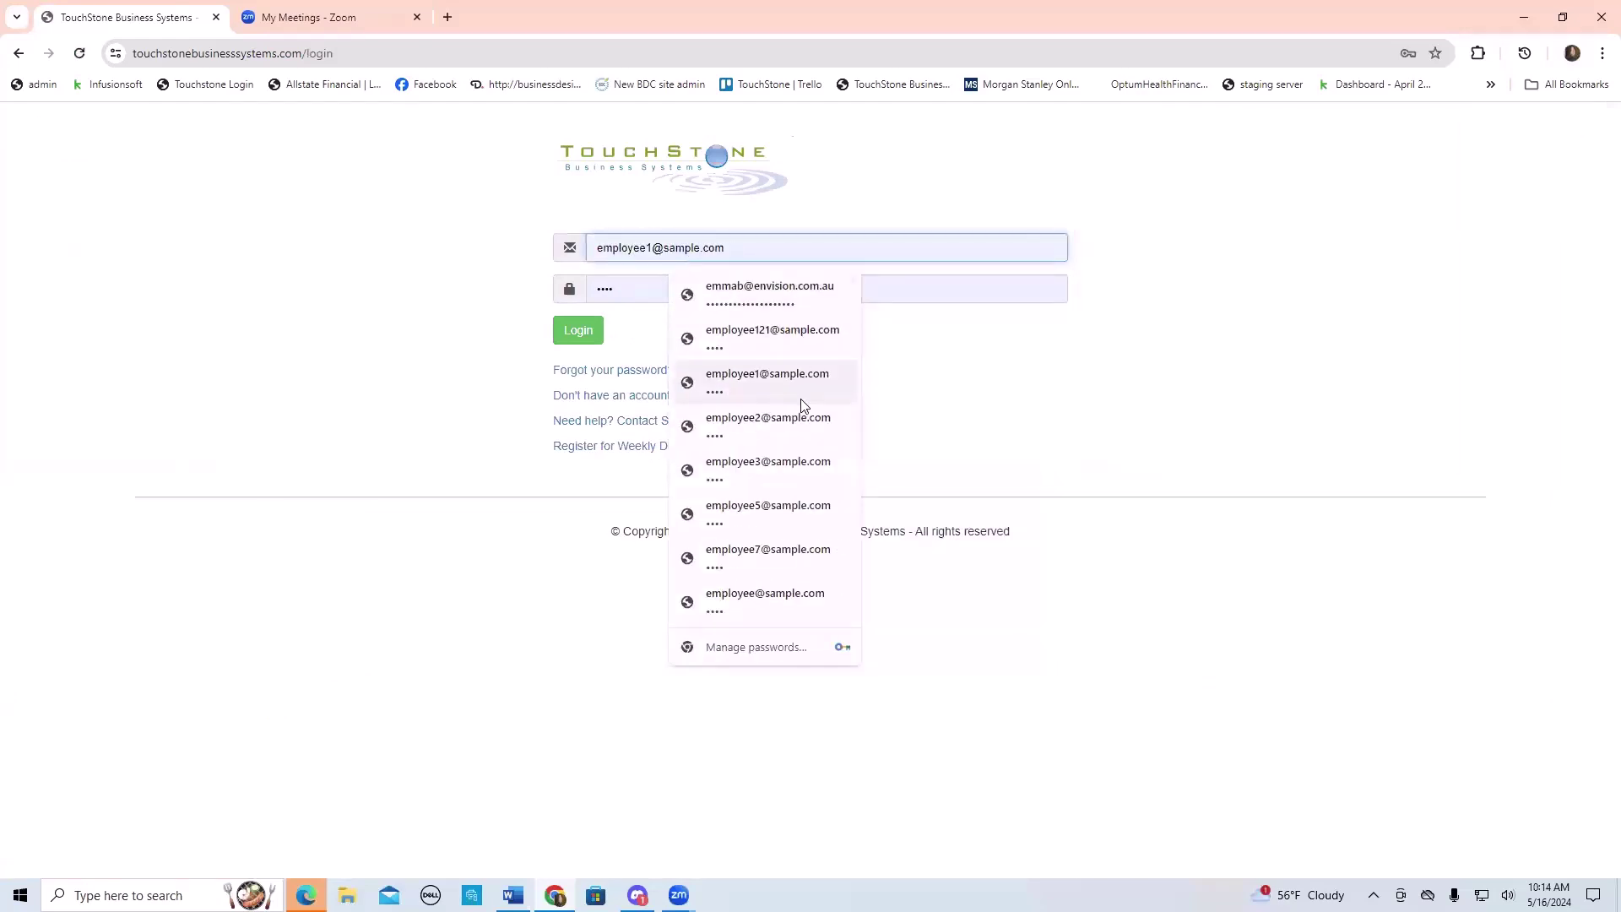
left_click(782, 597)
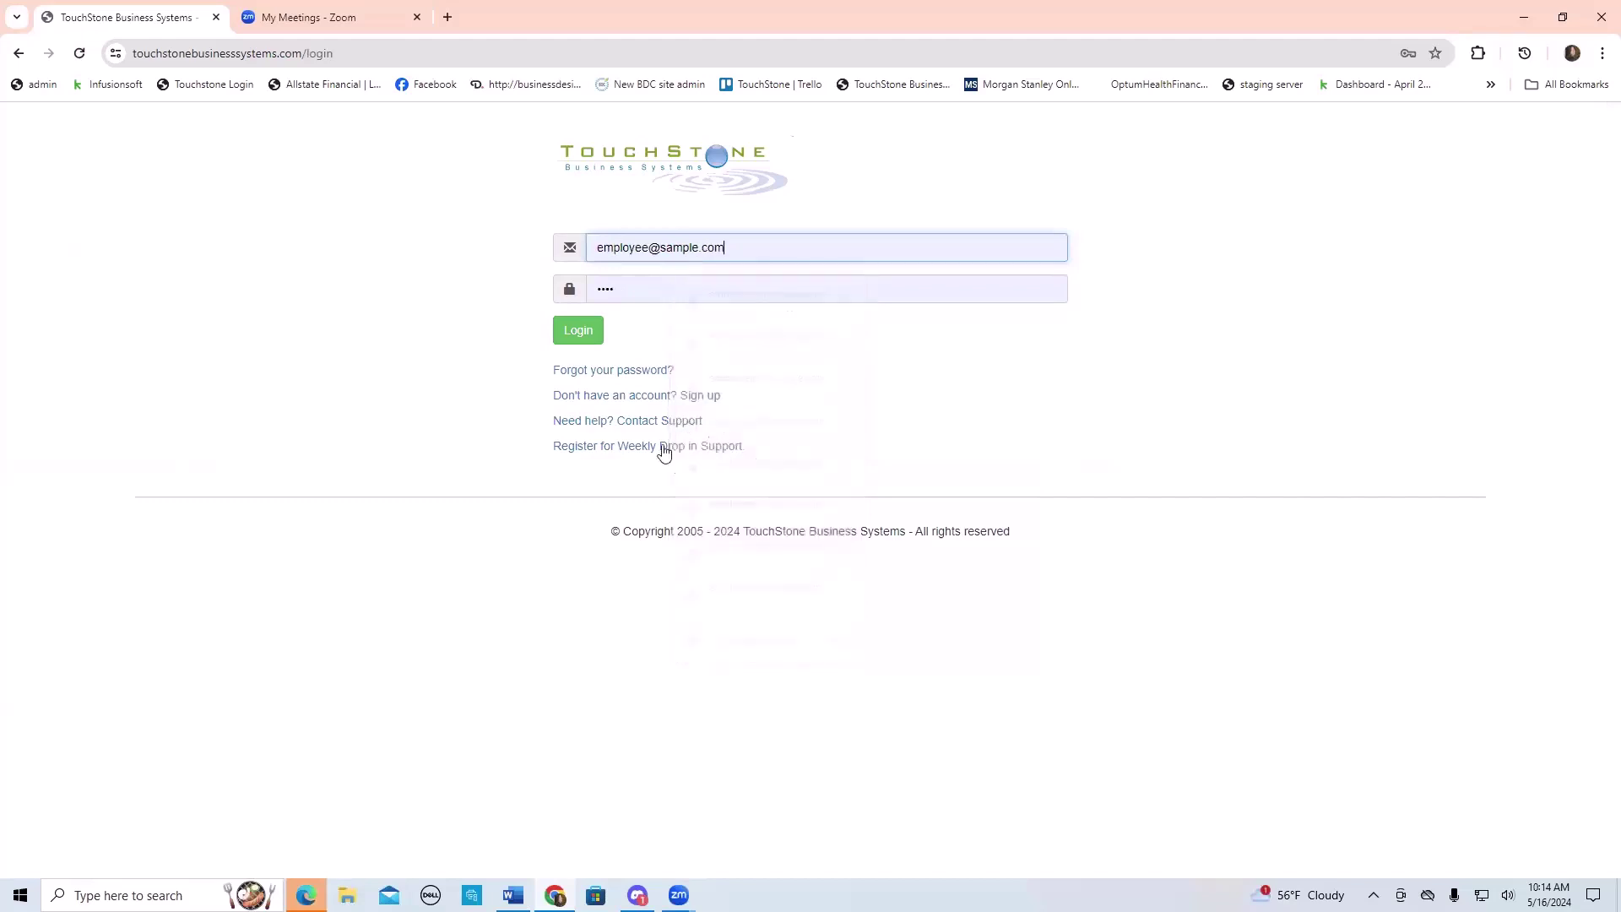
left_click(581, 335)
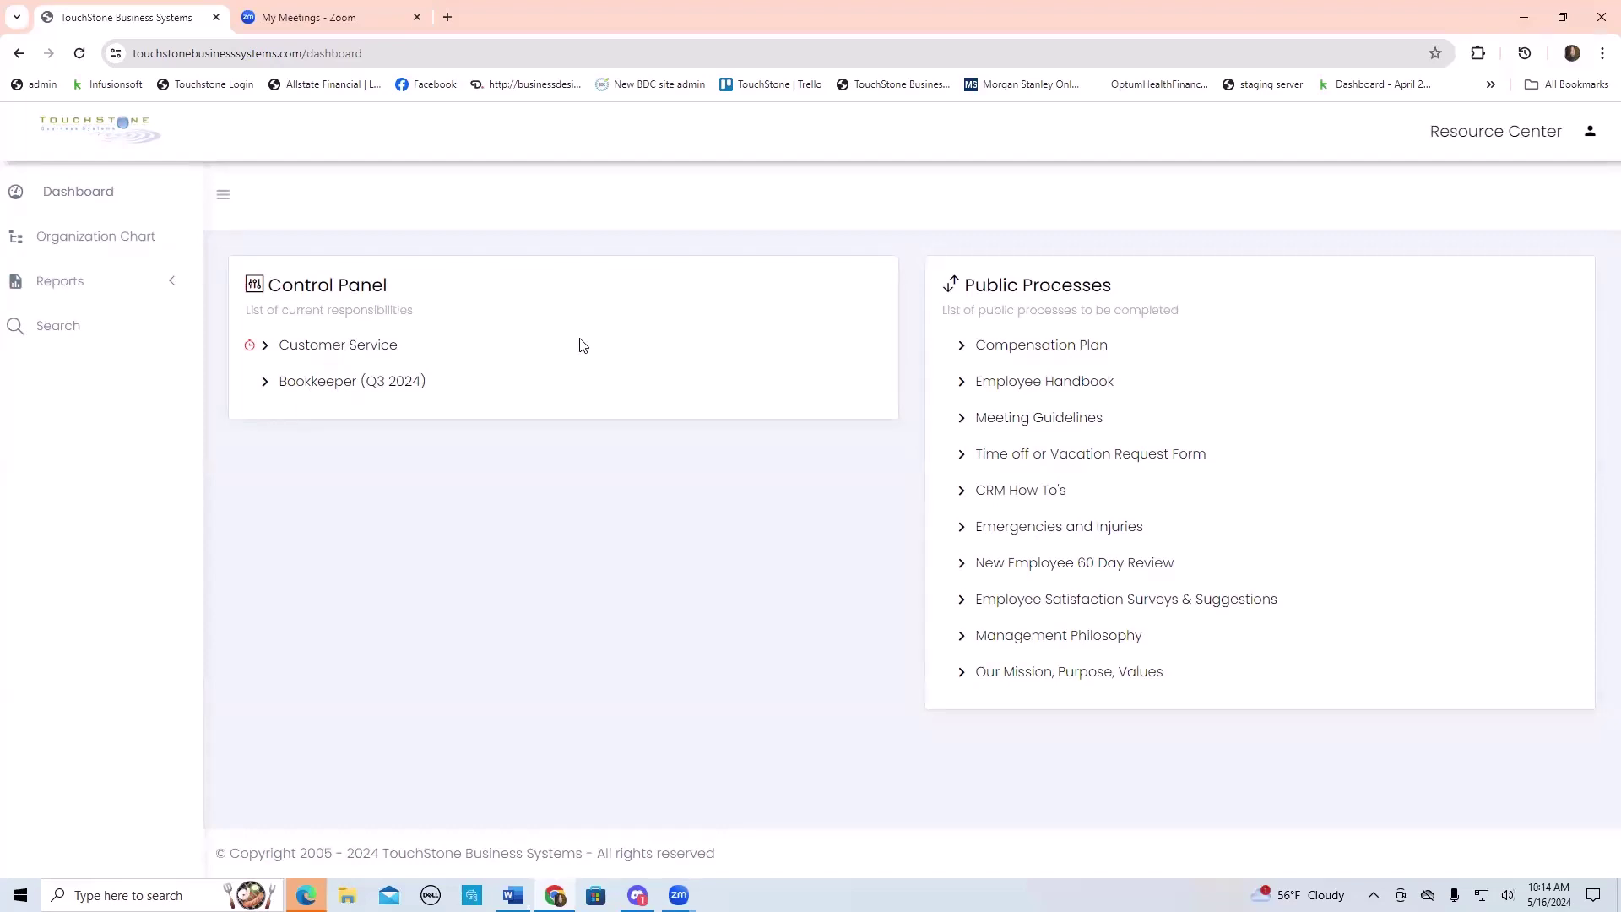
- Log out of the employee account and log in with the manager's saved login
left_click(1595, 140)
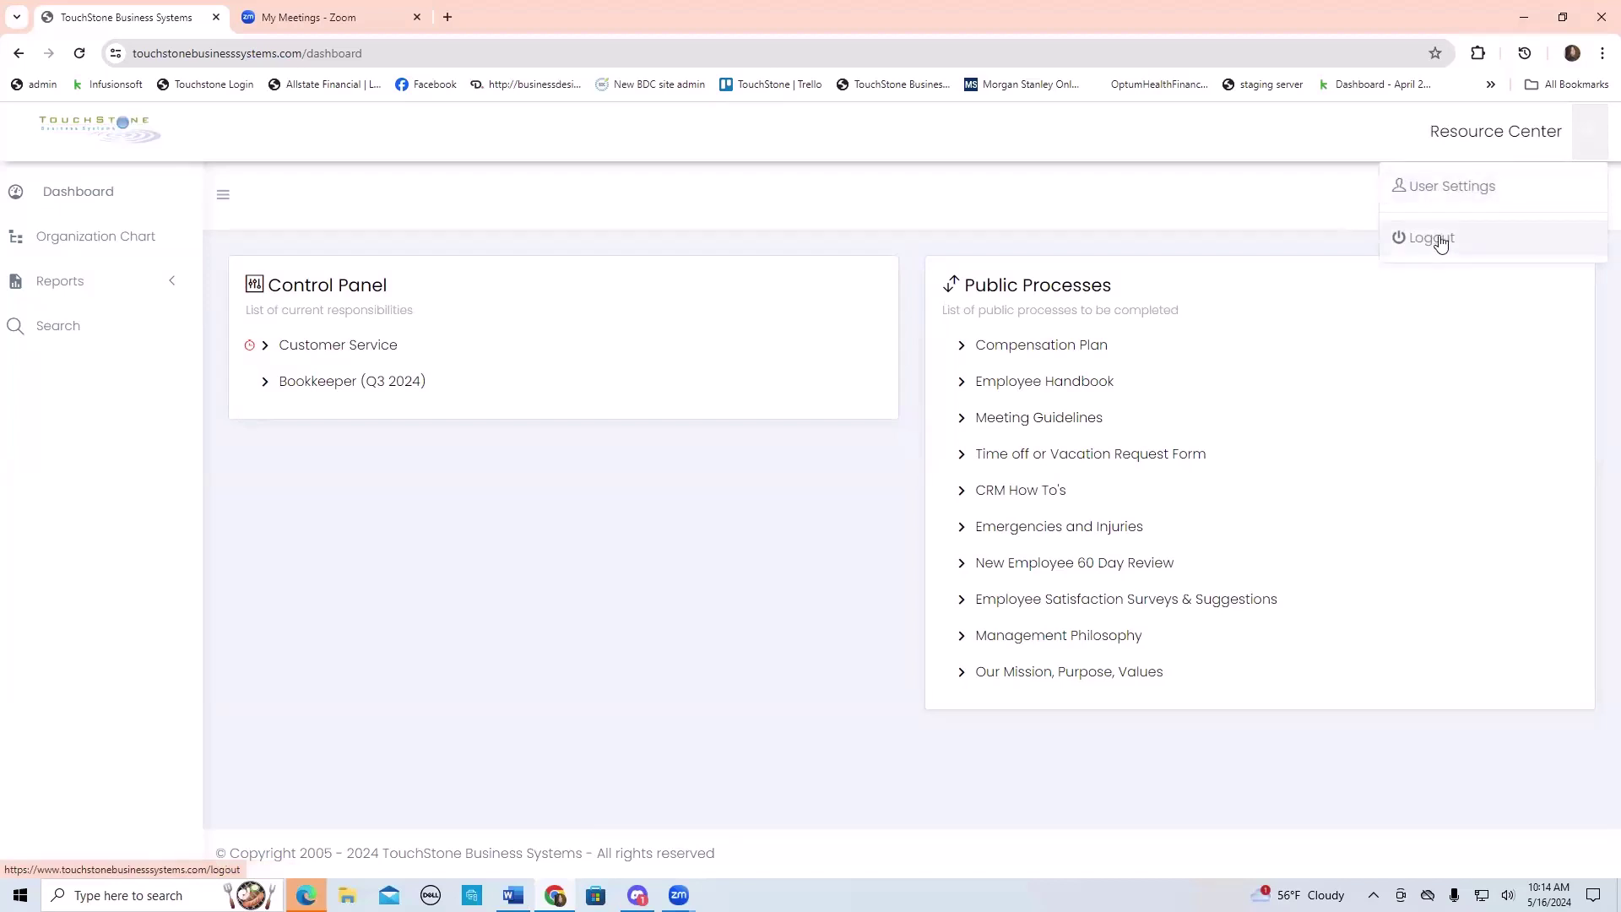
left_click(1440, 239)
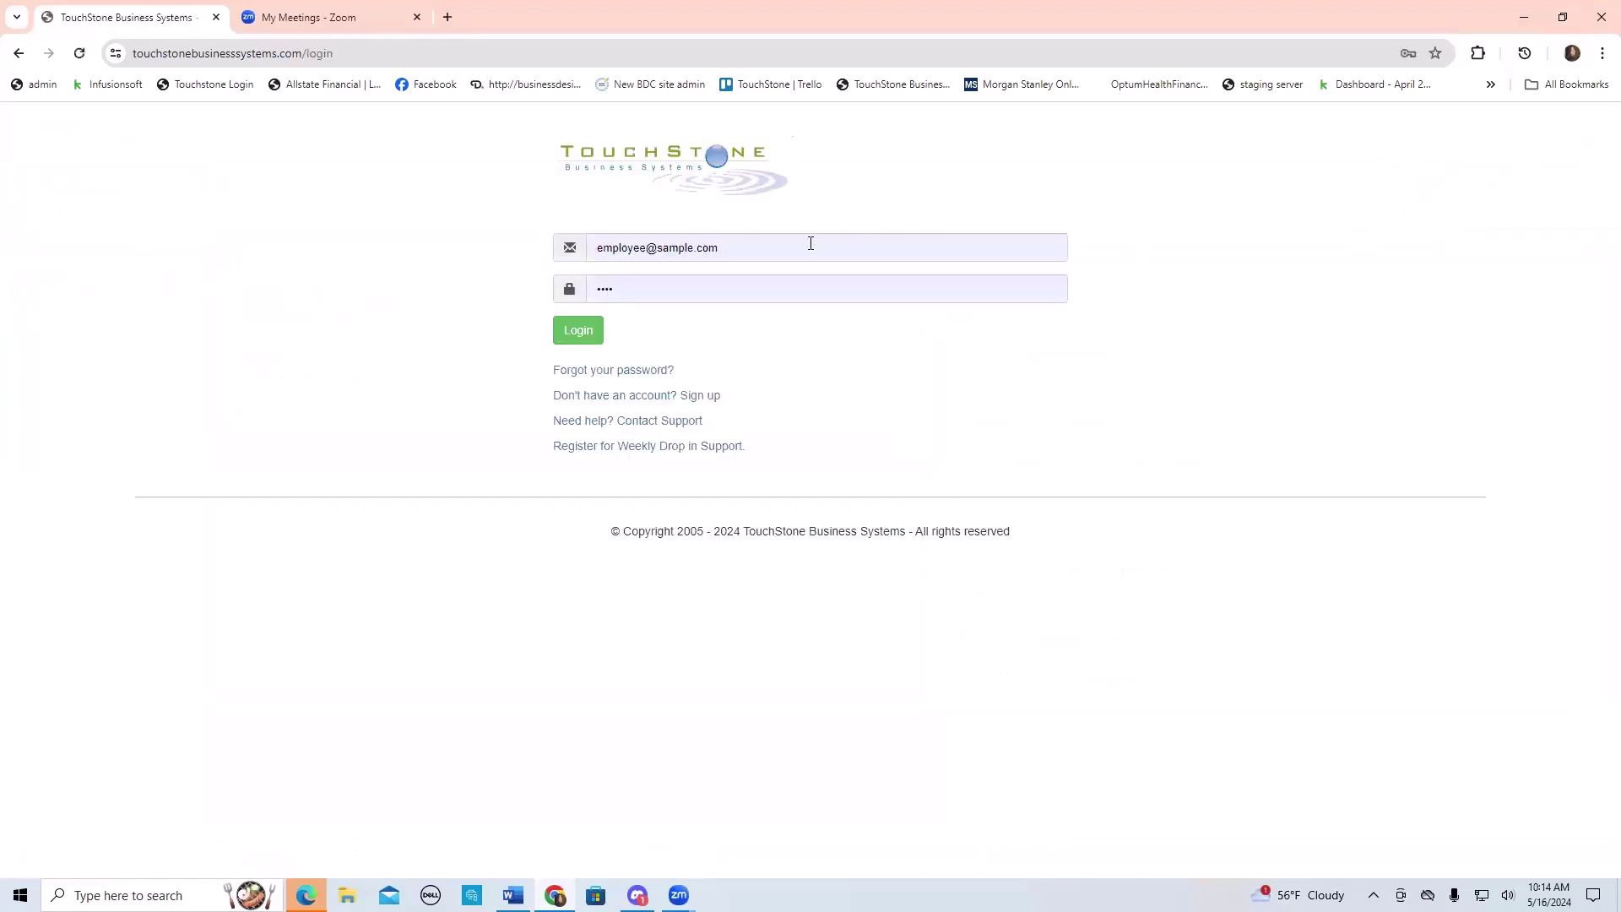
triple_click(743, 248)
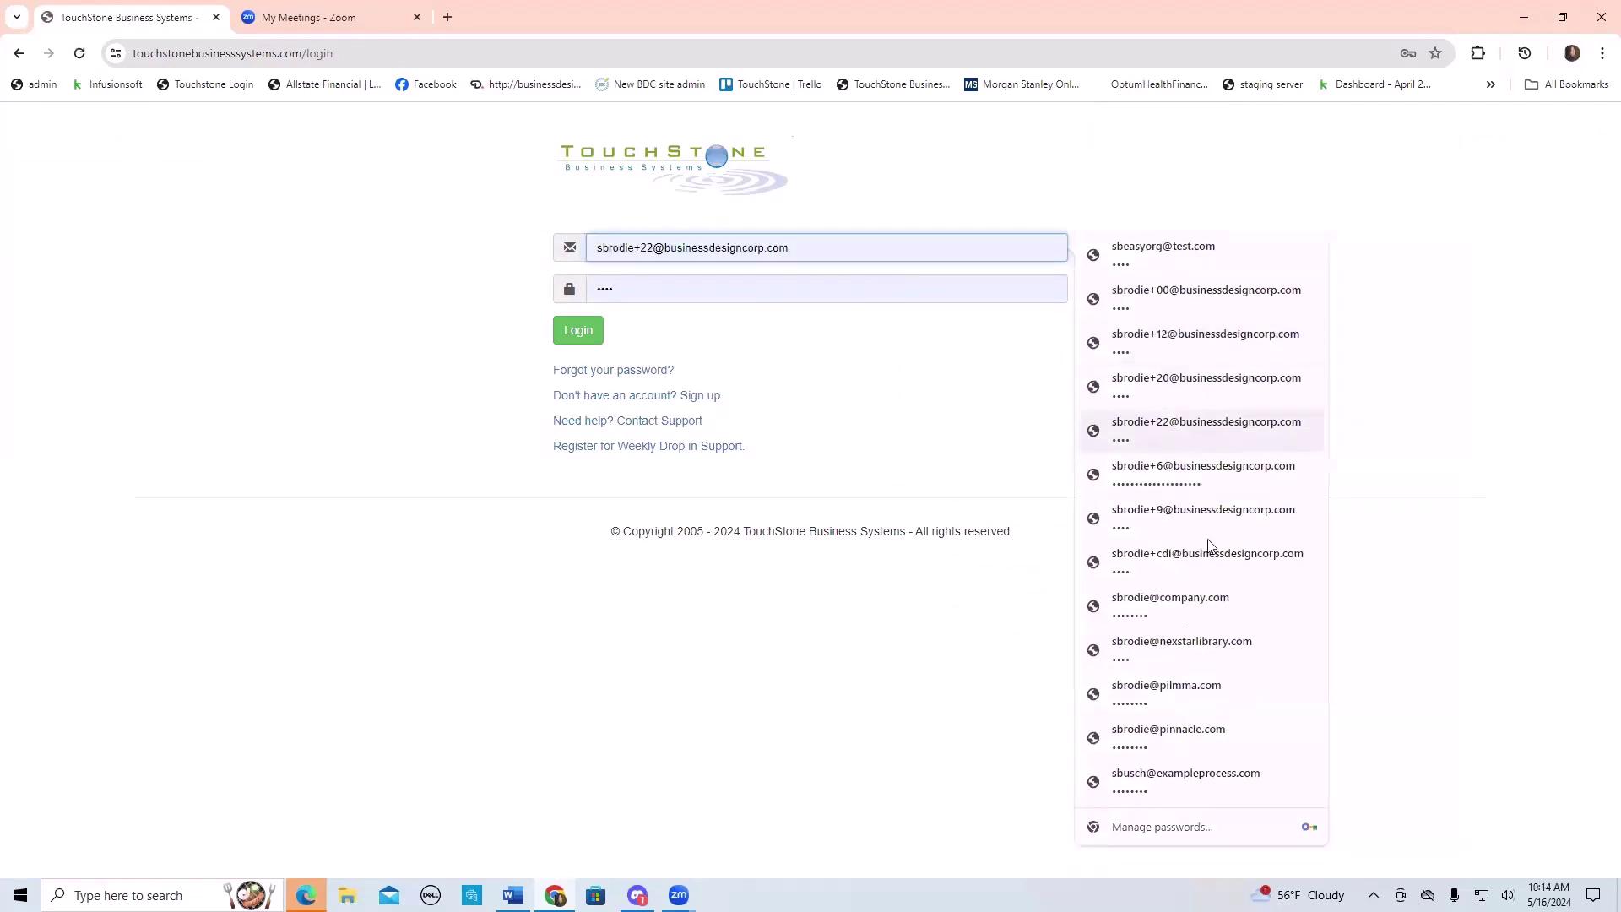
left_click(1176, 606)
left_click(589, 330)
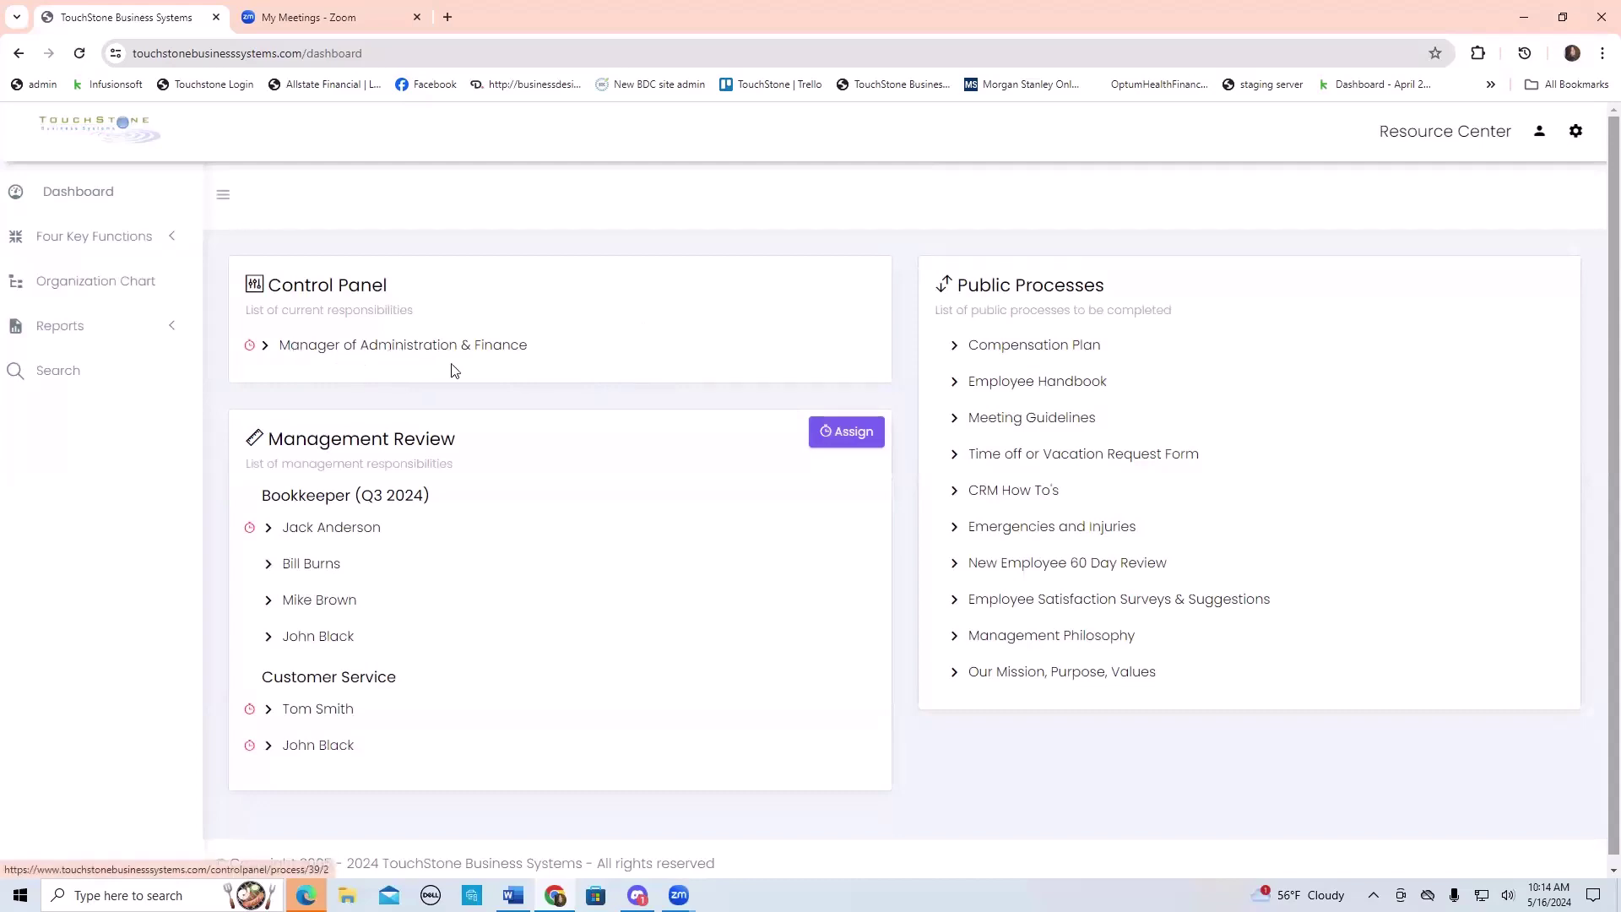
- Review the Management Review staff list, then open the settings gear dropdown
scroll(642, 439, "down", 1)
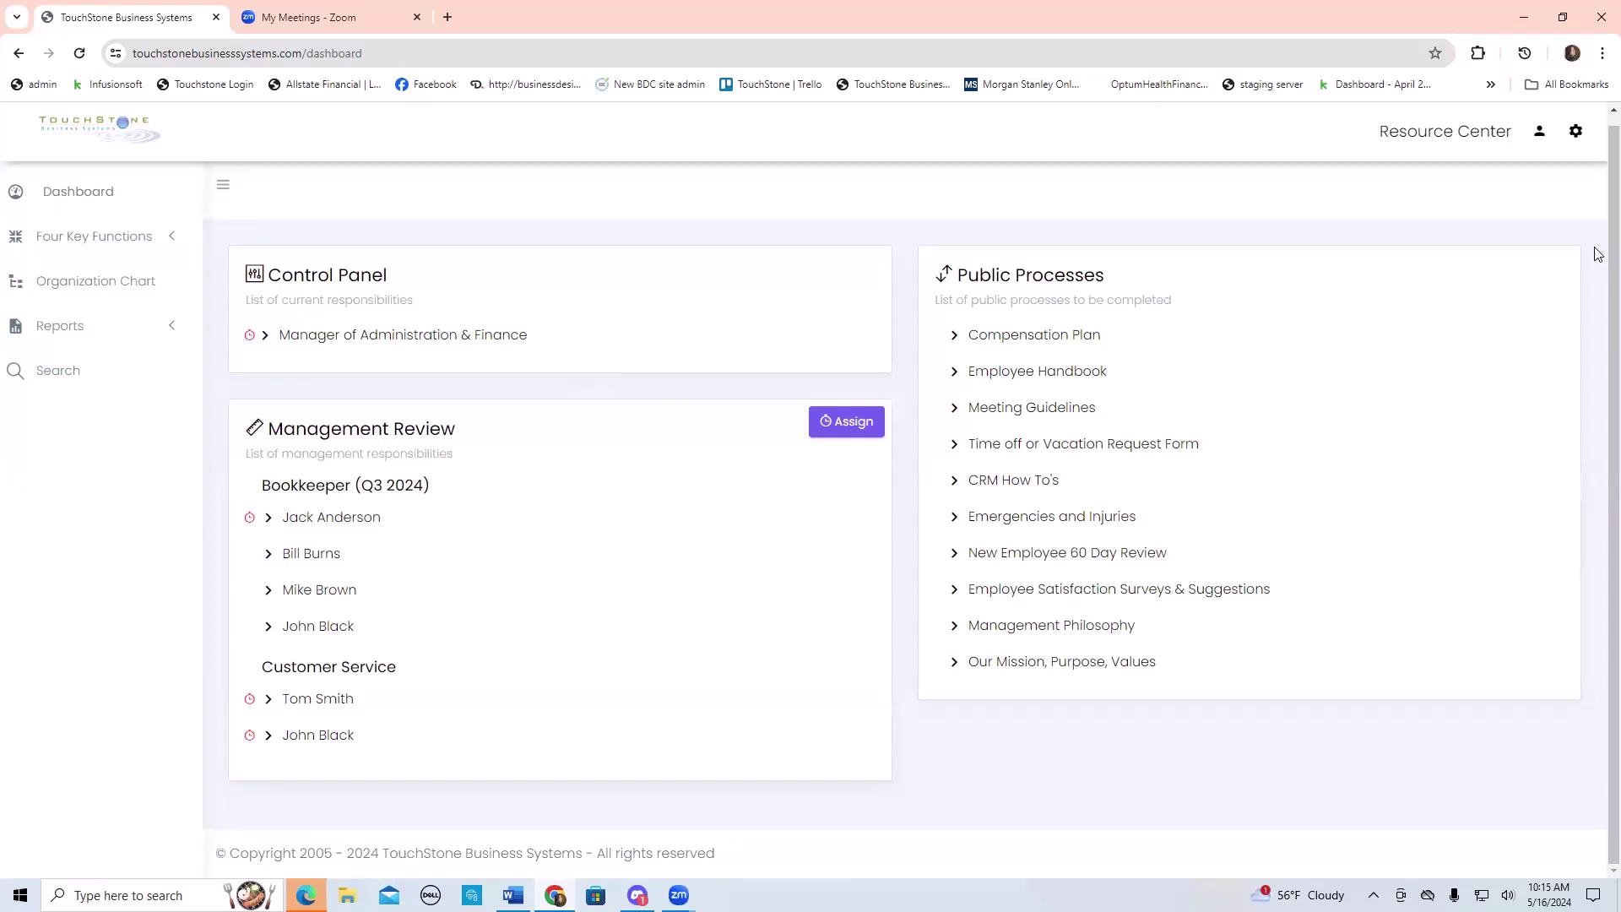
left_click(1576, 133)
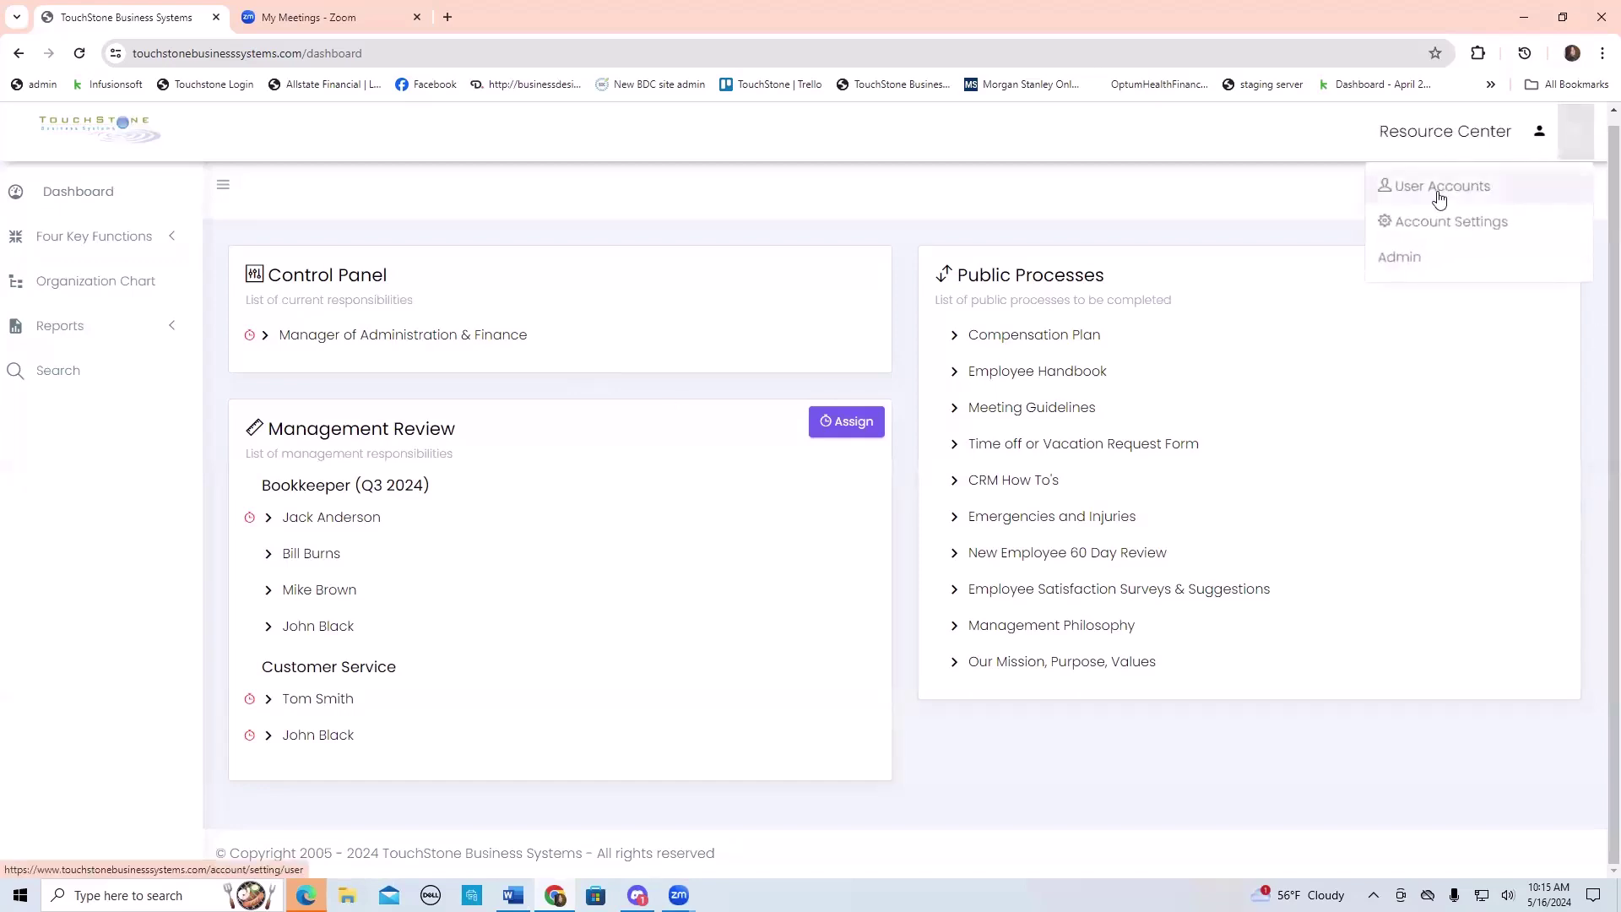
- Go to User Accounts and open the manager's Control Panel Access chart
left_click(1437, 186)
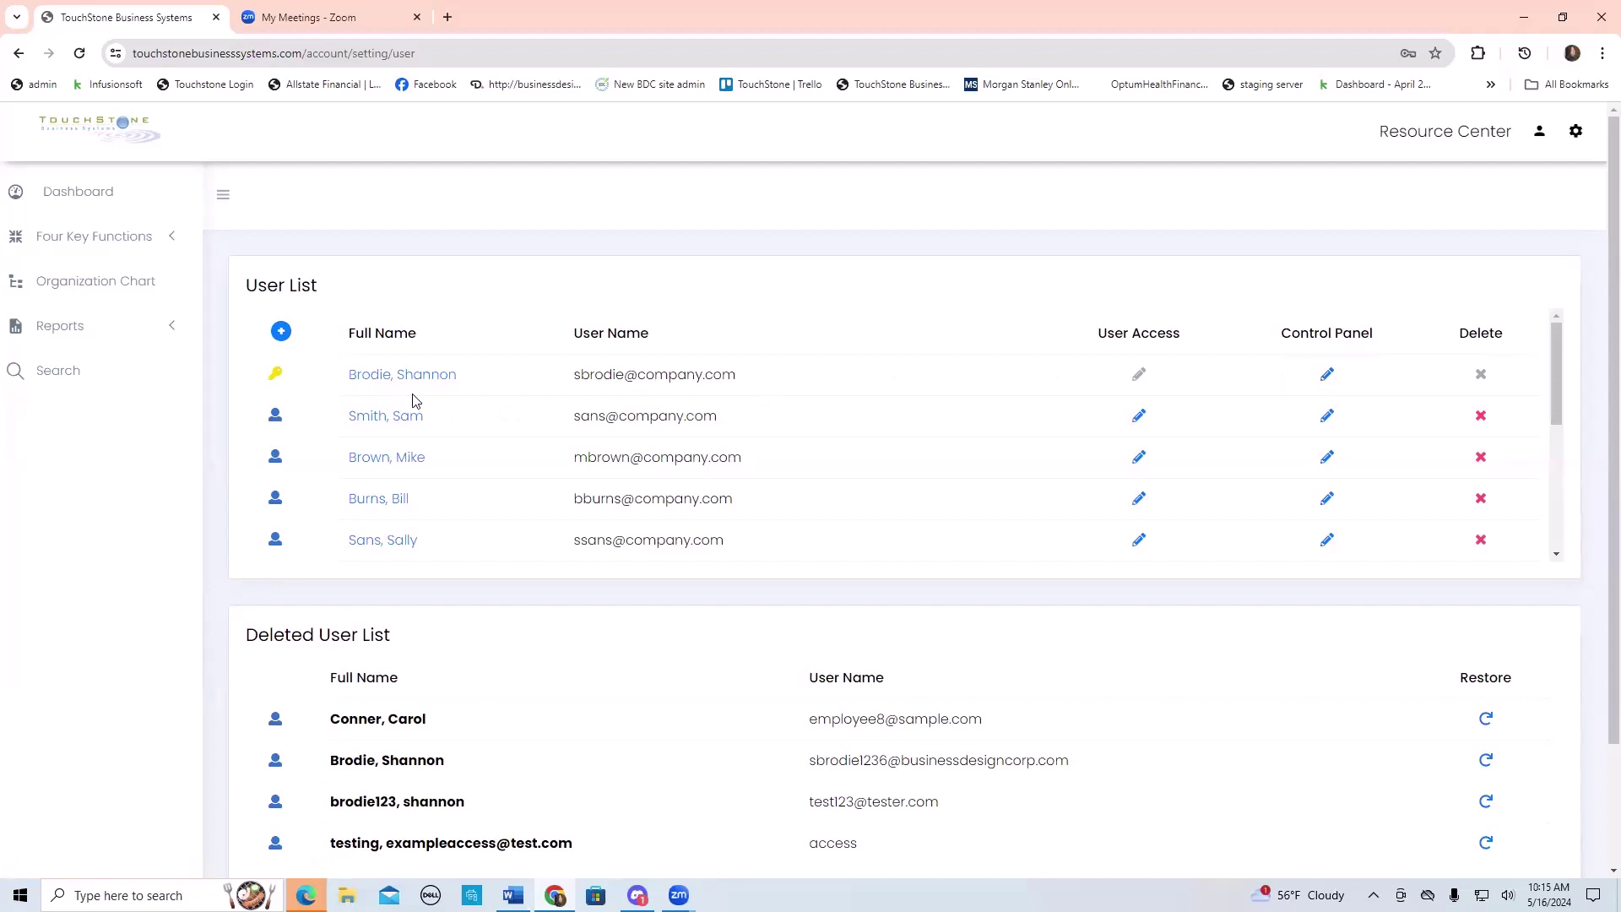
left_click(1324, 377)
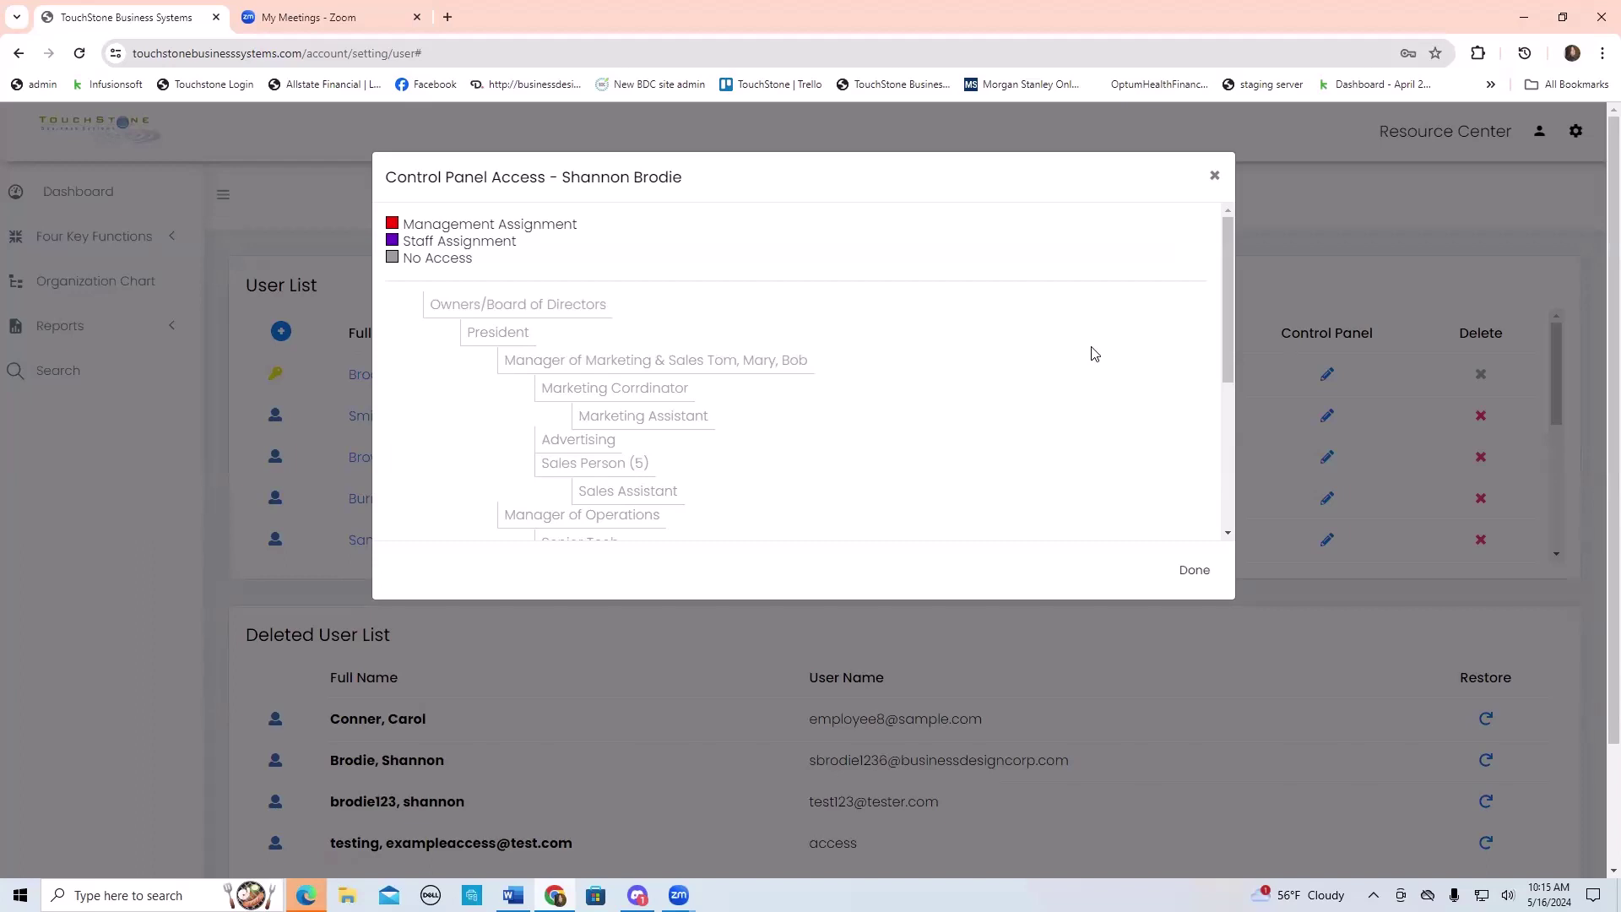
- Assign Manager-level access to Owners/Board of Directors and President, saving each
left_click(510, 310)
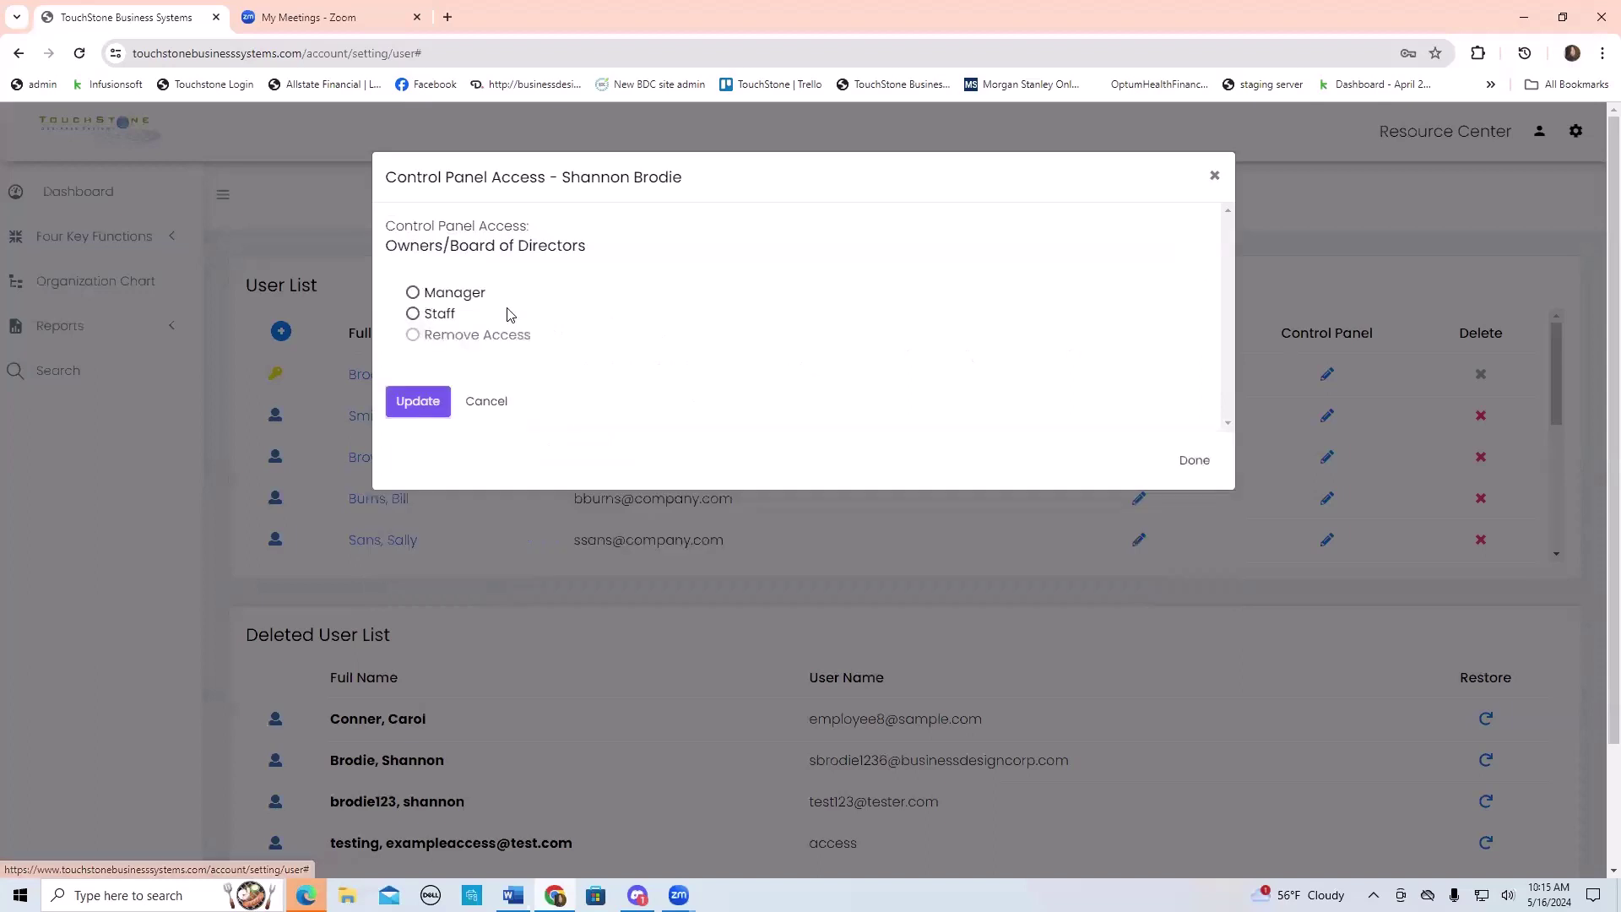
left_click(412, 293)
left_click(417, 400)
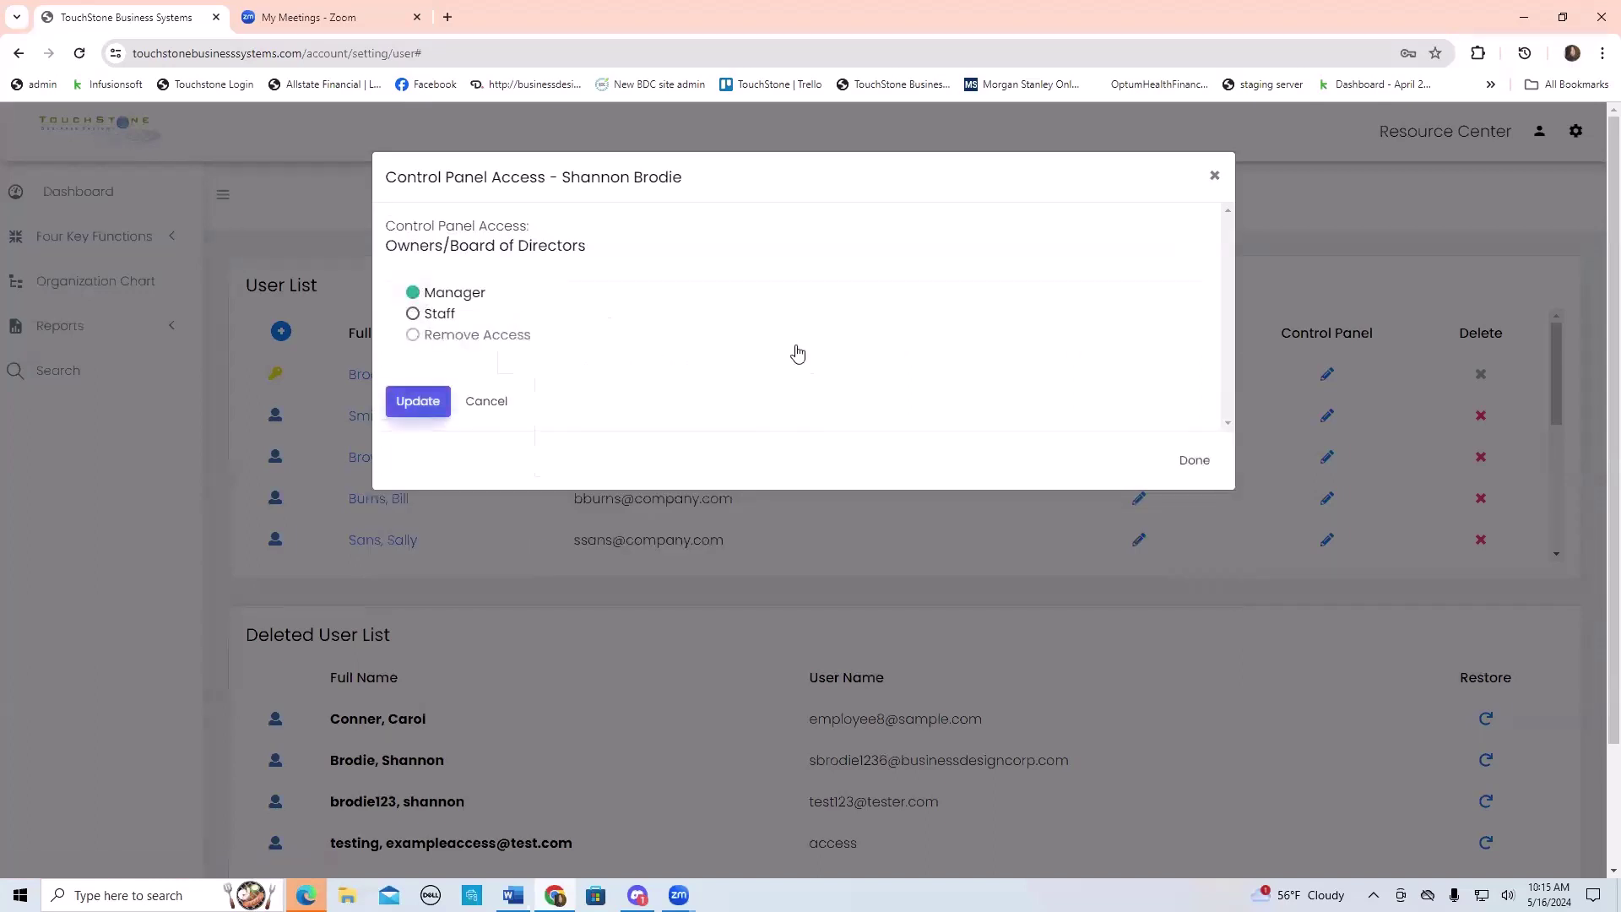
left_click(497, 333)
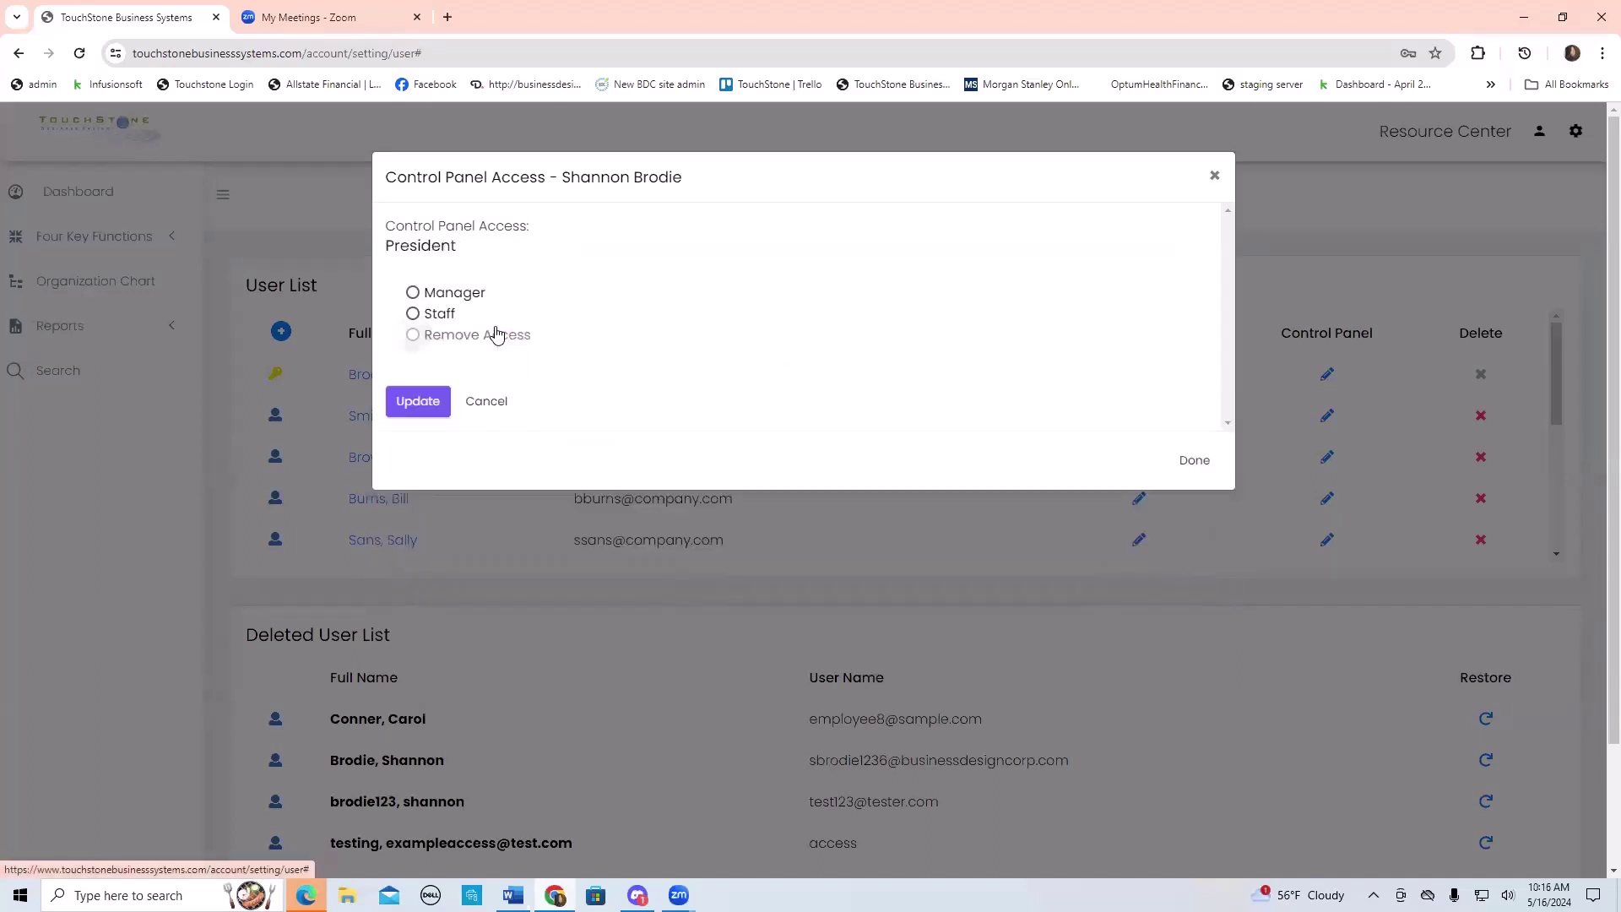
left_click(413, 292)
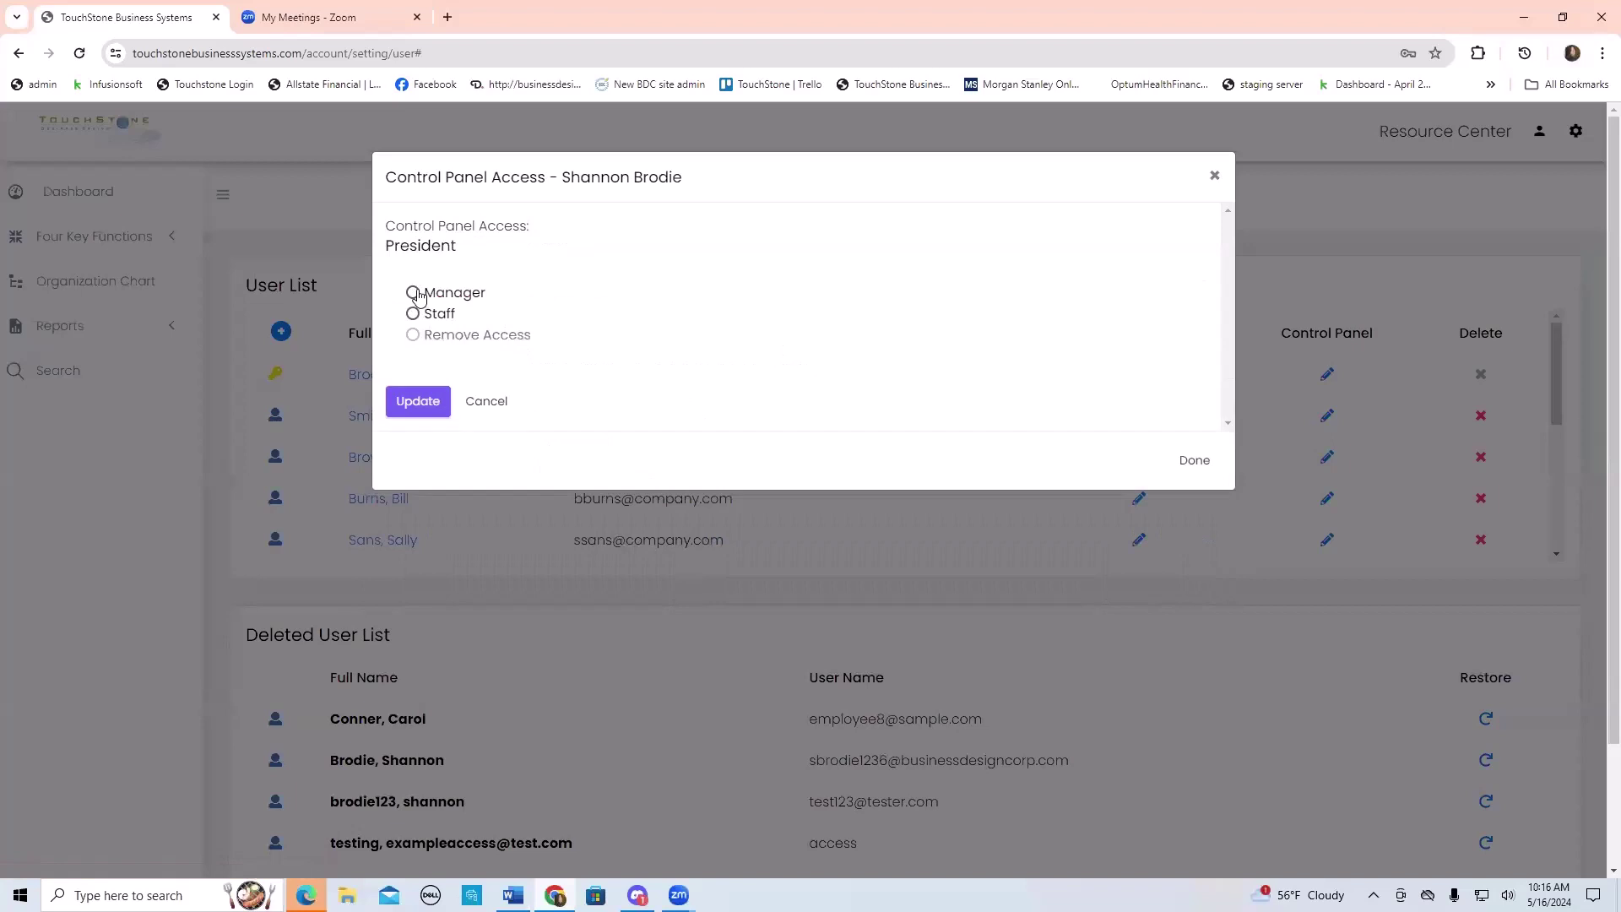
left_click(427, 403)
scroll(926, 361, "down", 4)
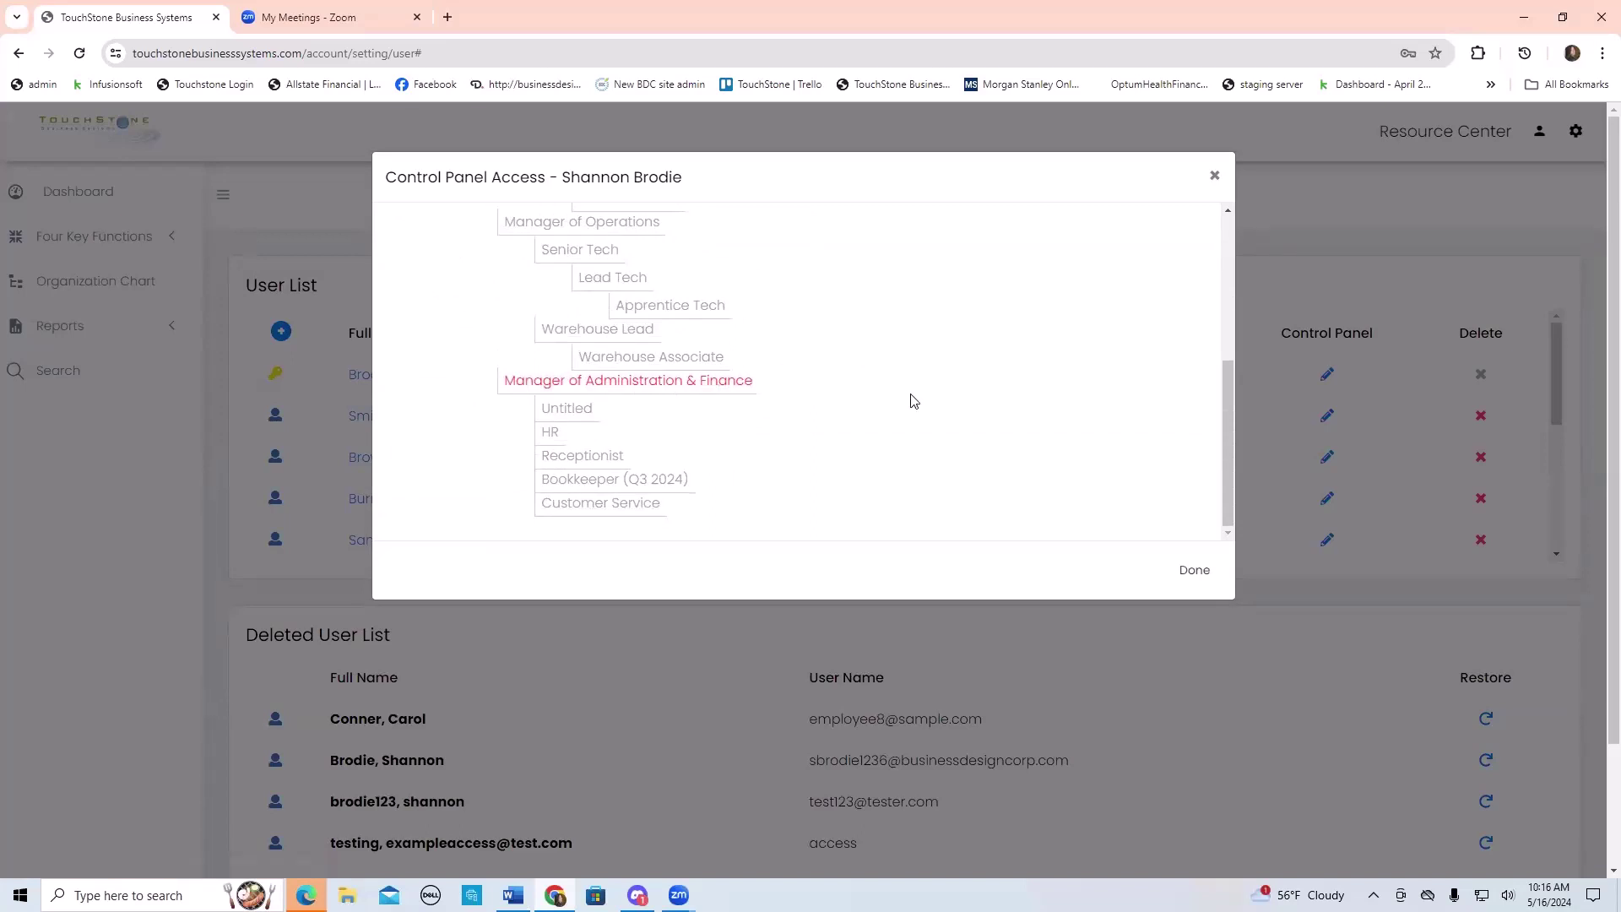
scroll(912, 400, "up", 4)
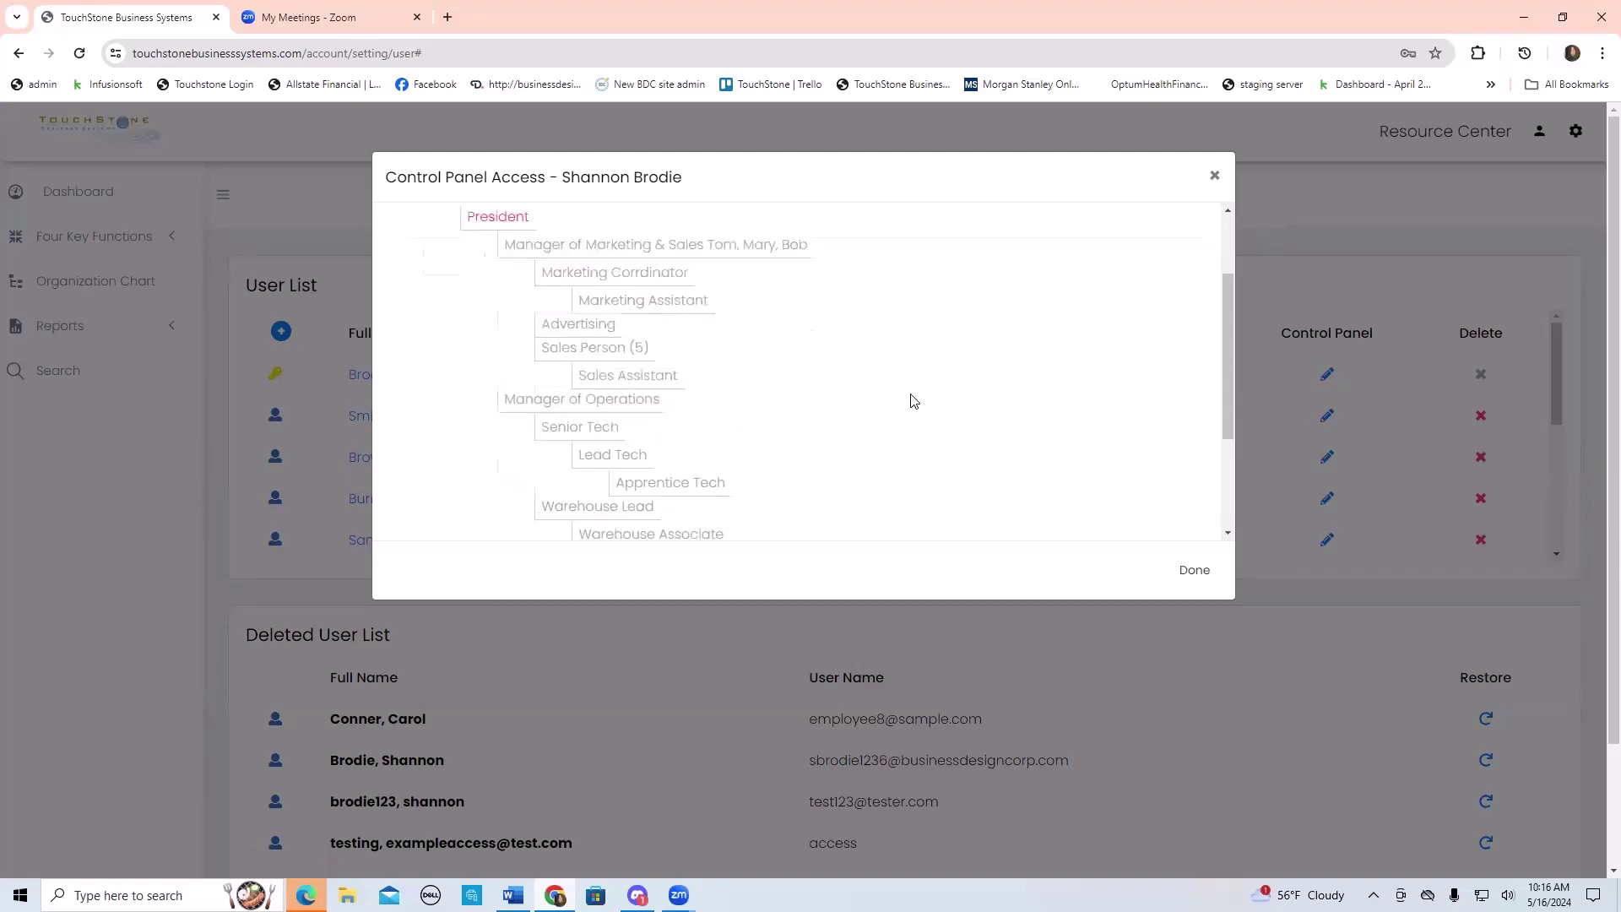